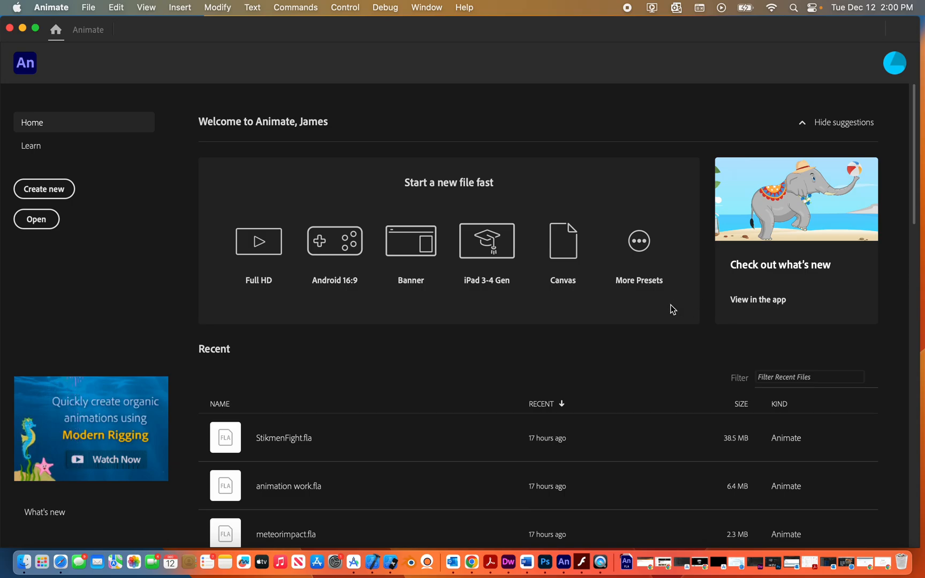
Step: Create a new Character Animation document from the HD preset, 1280 x 720 at 30 fps with the ActionScript 3.0 platform
left_click(48, 192)
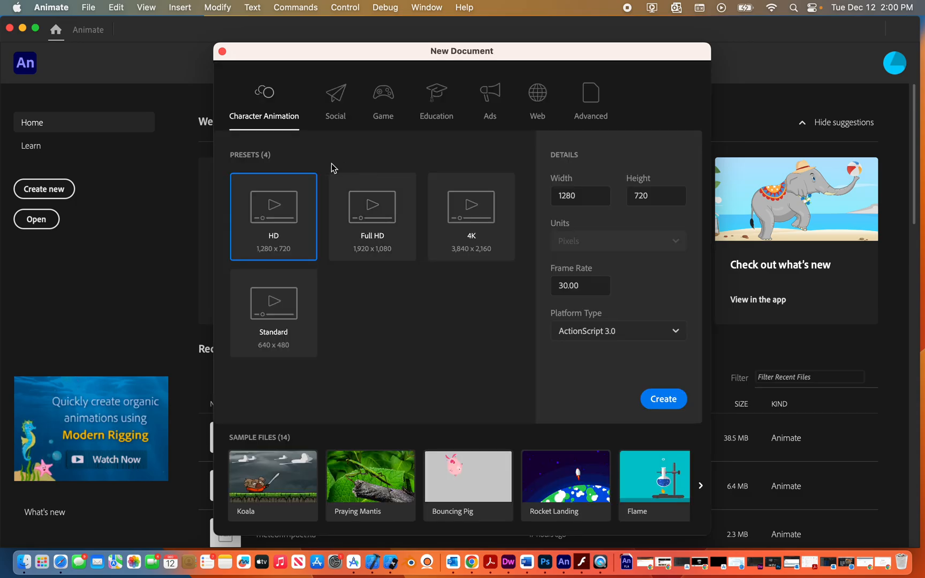
left_click(666, 399)
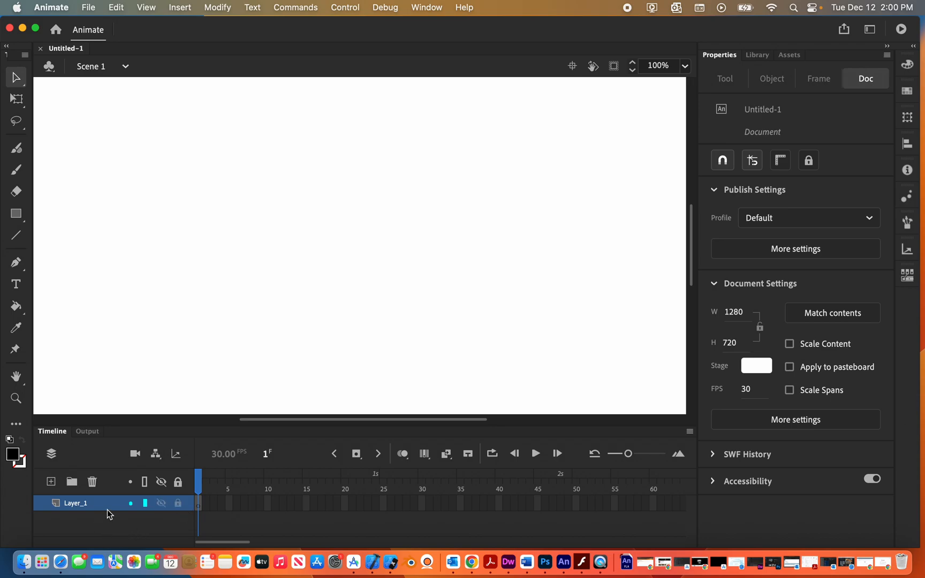
Step: Fit the stage to the window and switch to the Small Screen workspace
left_click(686, 66)
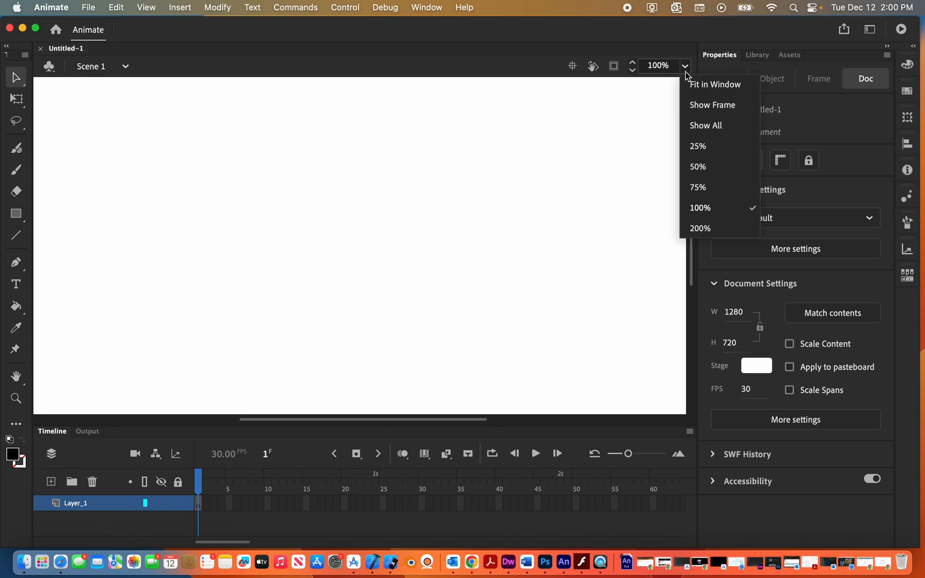
left_click(693, 86)
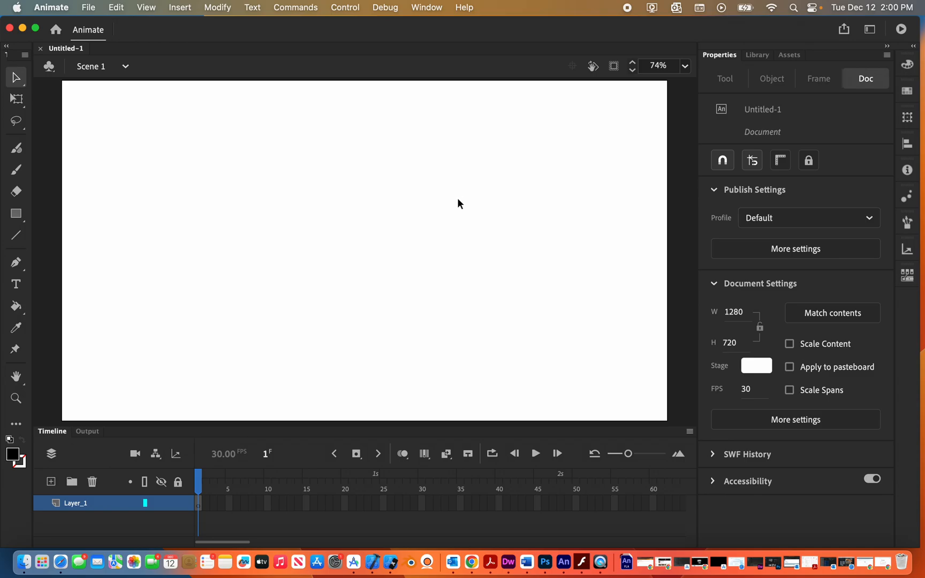
left_click(870, 29)
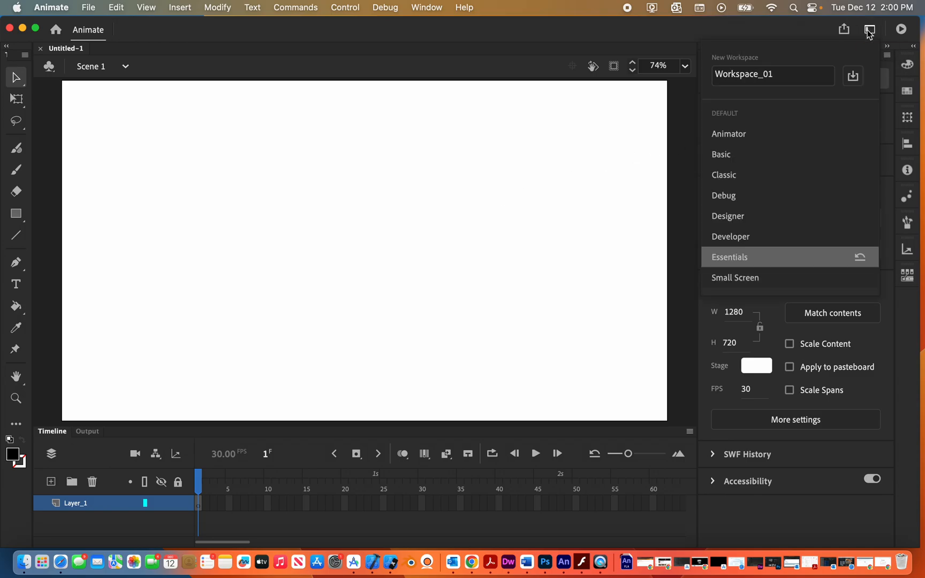
left_click(762, 275)
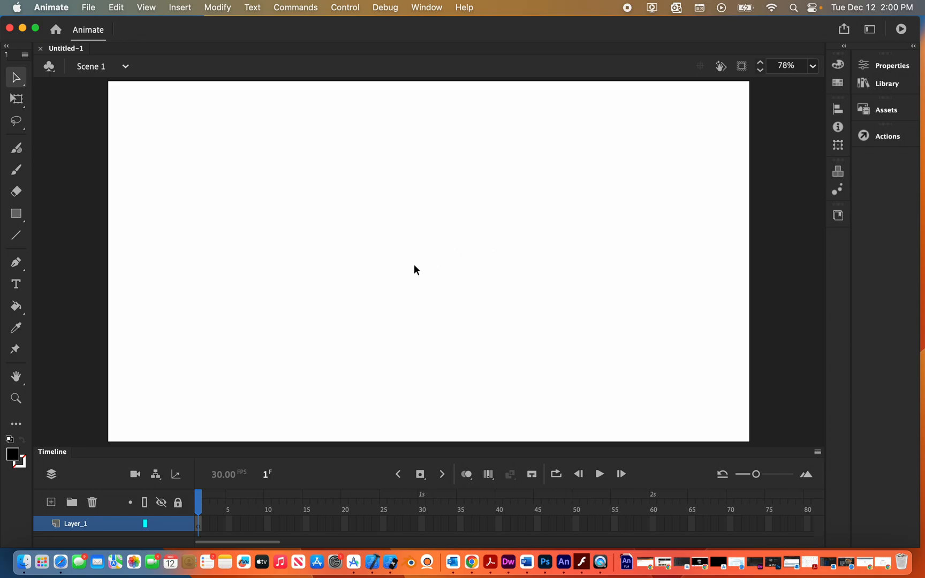
left_click(16, 171)
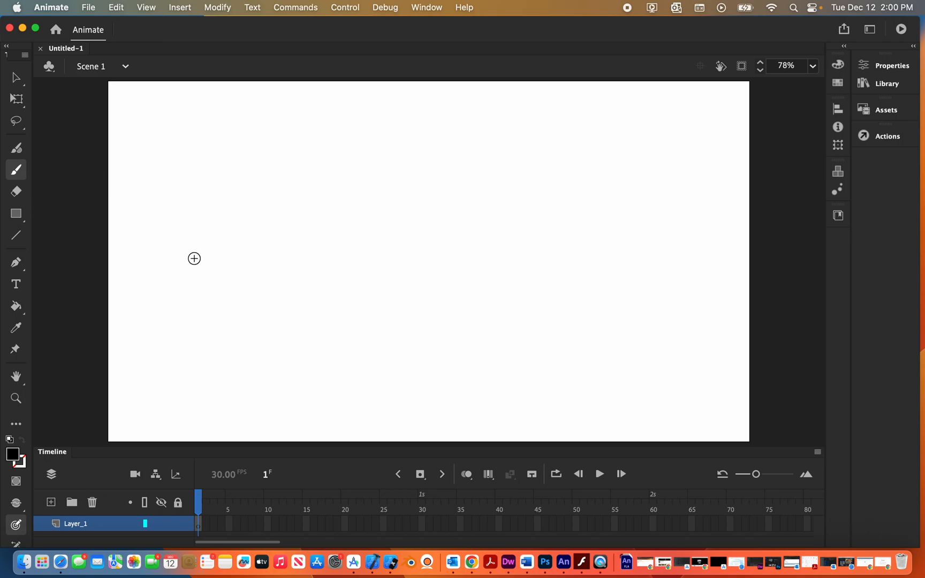
mouse_move(266, 203)
left_mouse_down()
mouse_move(289, 281)
mouse_move(418, 256)
left_mouse_up()
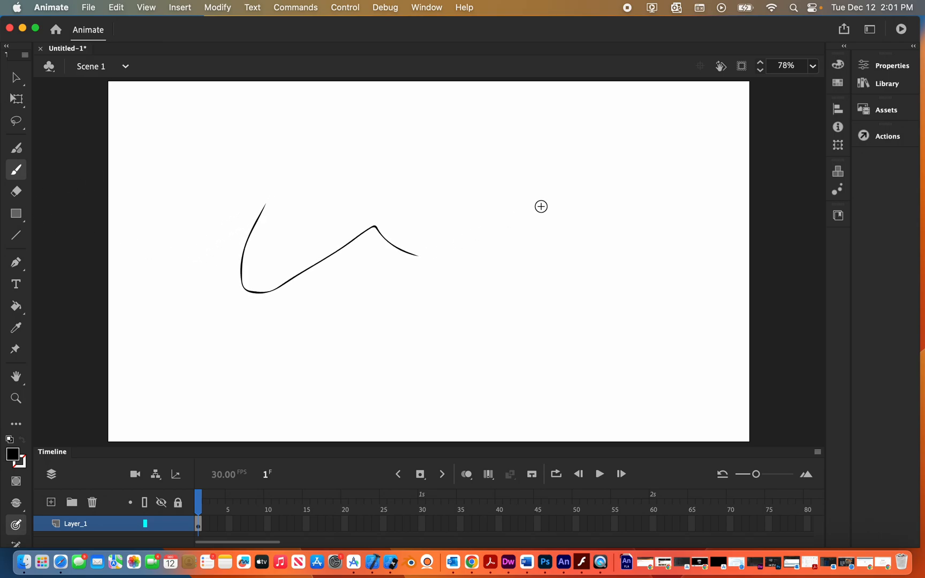
key("super+z")
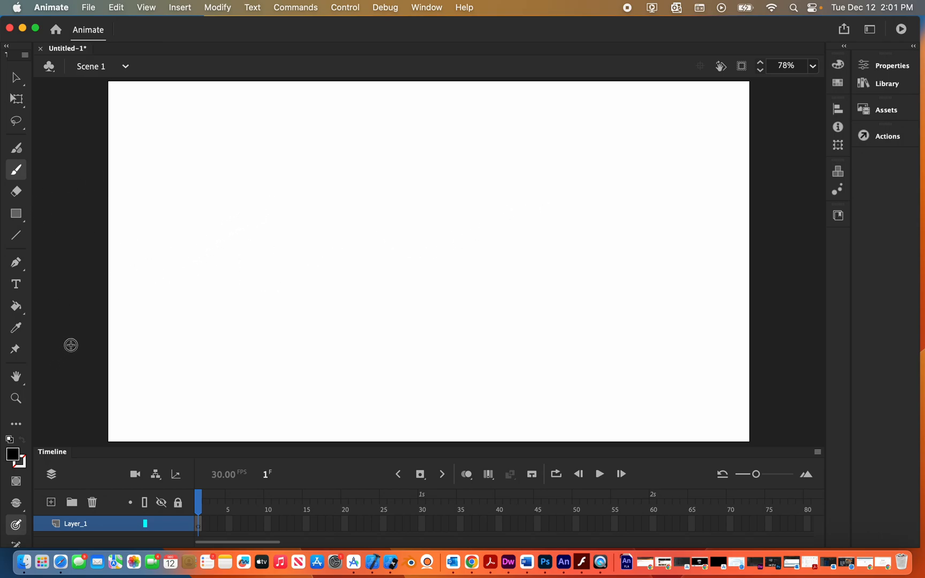
mouse_move(233, 228)
left_mouse_down()
mouse_move(186, 314)
mouse_move(258, 306)
mouse_move(259, 297)
left_mouse_up()
key("super+z")
Step: Brush a black pistol outline on the left half of the stage, including the grip inset, trigger guard, hammer, barrel ridges and muzzle
left_click_drag(177, 239, 159, 281)
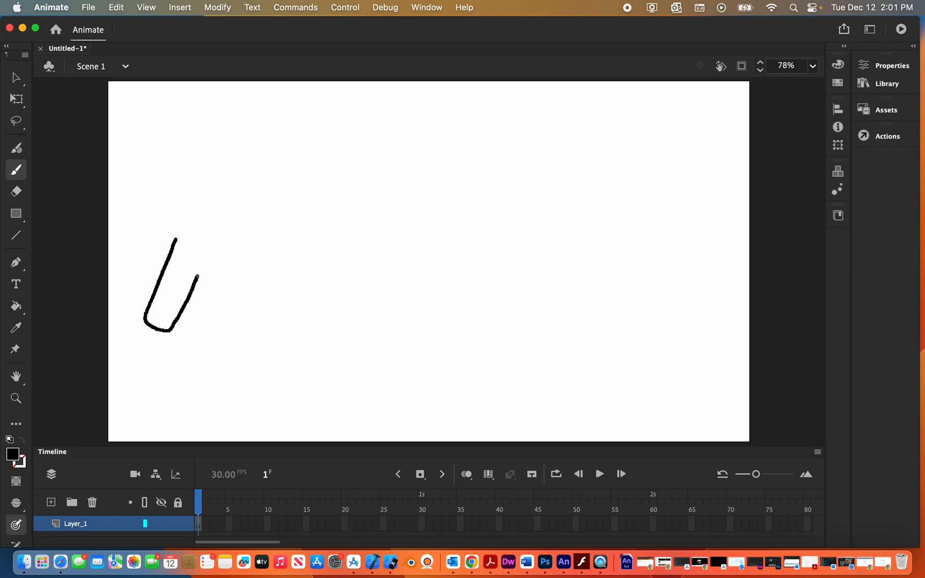
left_click_drag(257, 276, 296, 277)
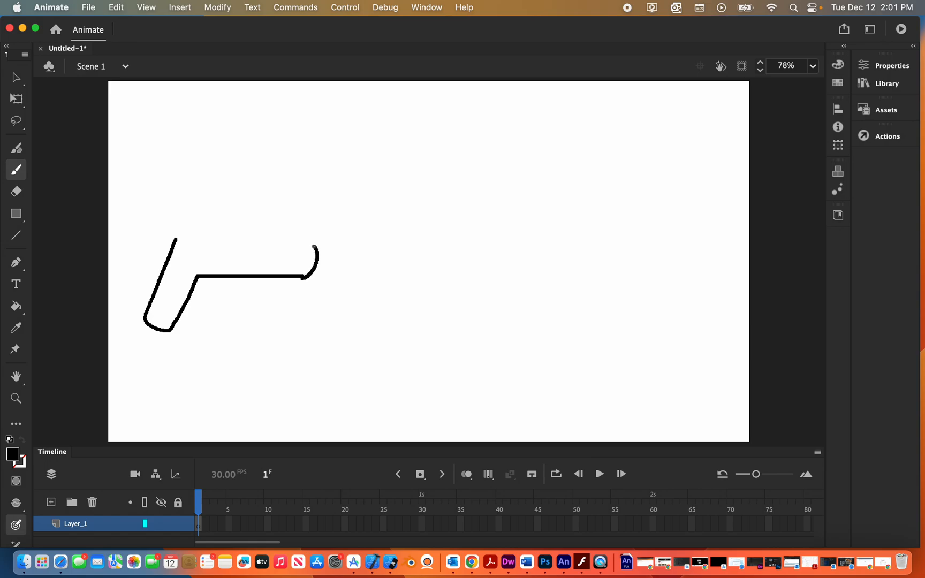
left_click_drag(284, 239, 237, 239)
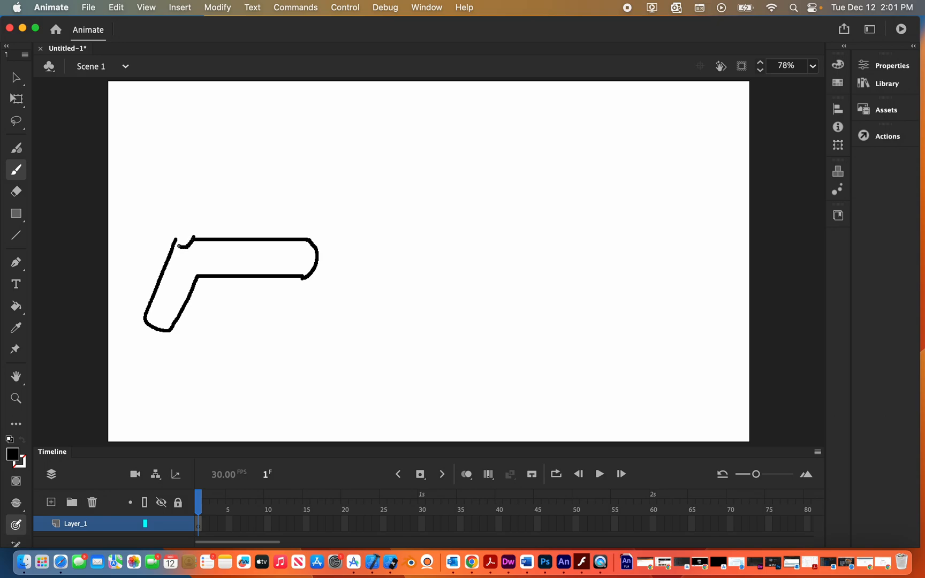
left_click_drag(175, 240, 174, 241)
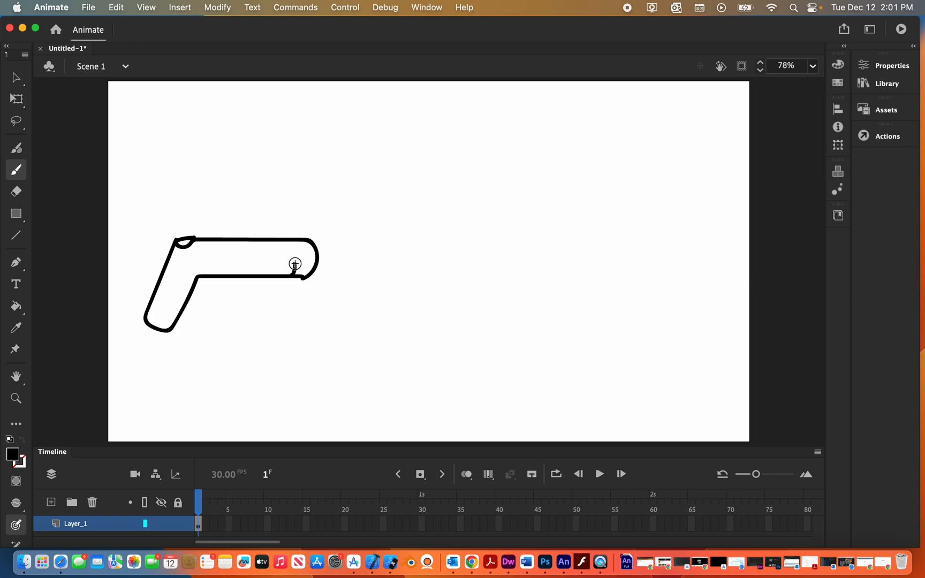
left_click_drag(291, 263, 261, 263)
mouse_move(265, 263)
left_mouse_down()
mouse_move(265, 276)
mouse_move(275, 276)
left_mouse_up()
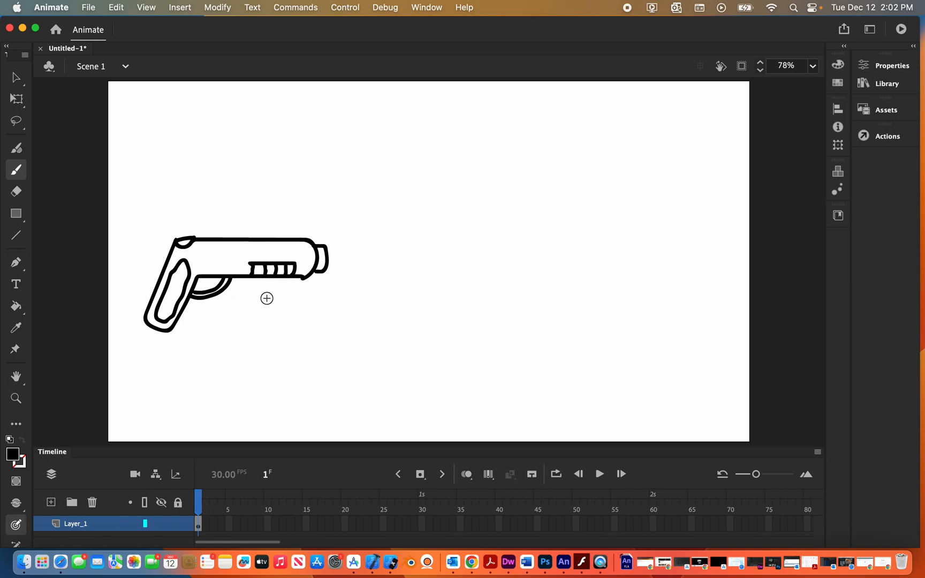
Step: Fill the pistol's main body with light gray using the Paint Bucket
left_click(15, 307)
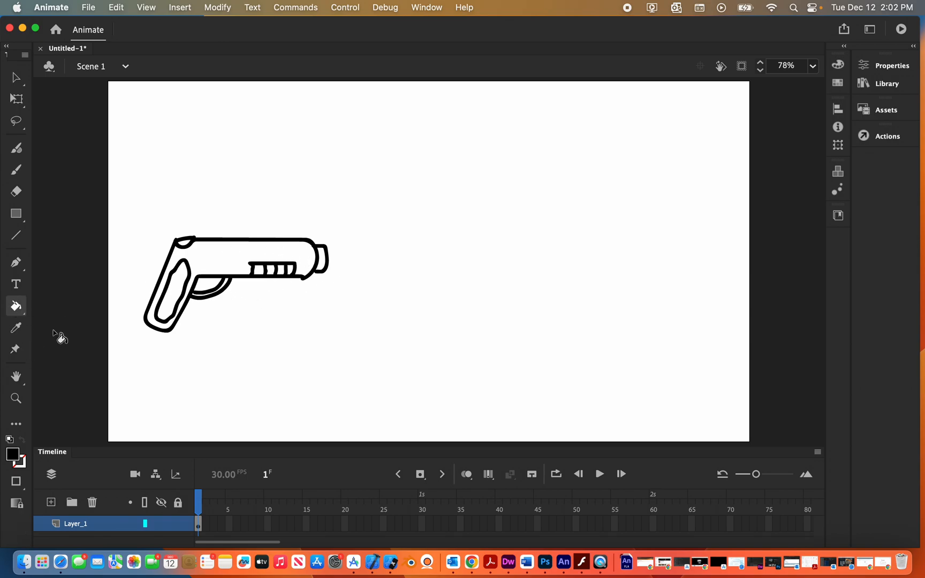
left_click(11, 457)
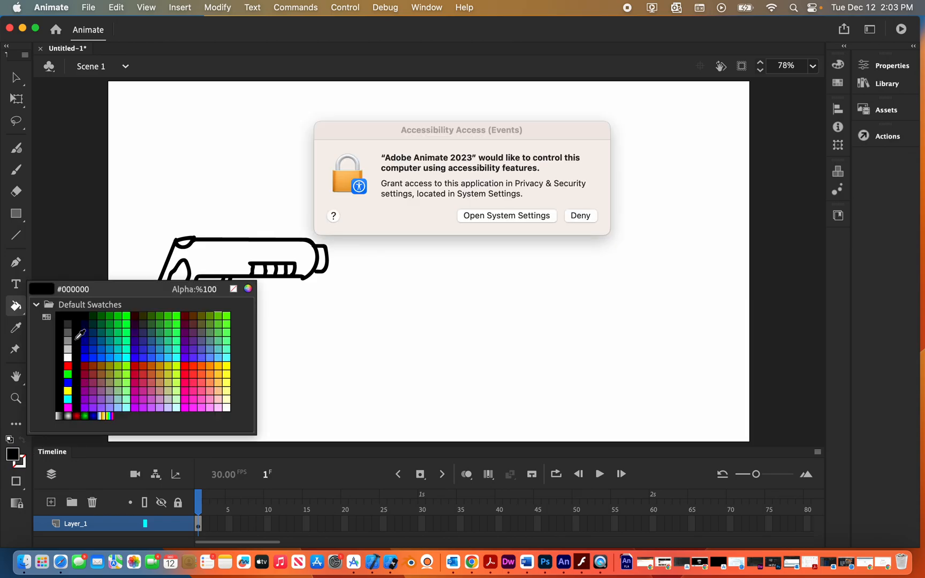
left_click(68, 349)
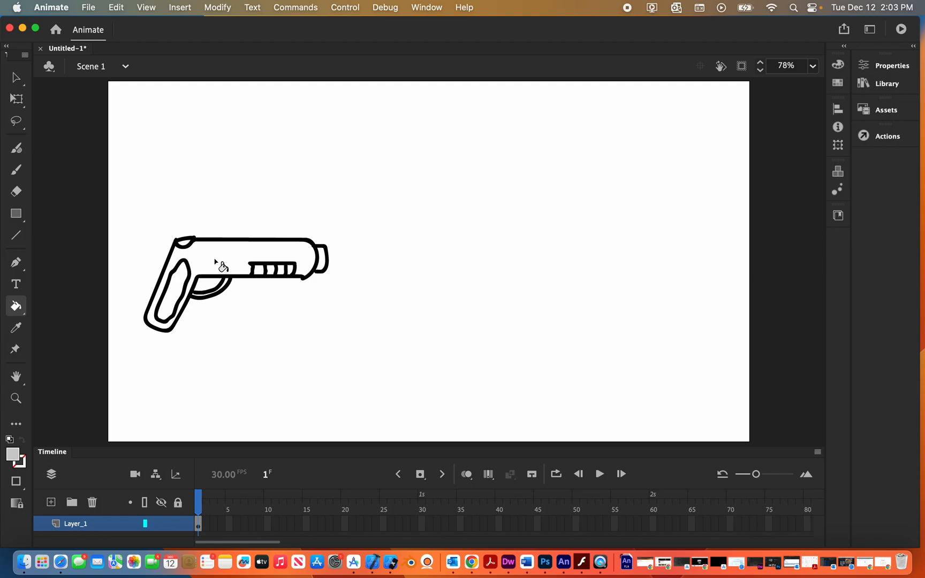
left_click(220, 269)
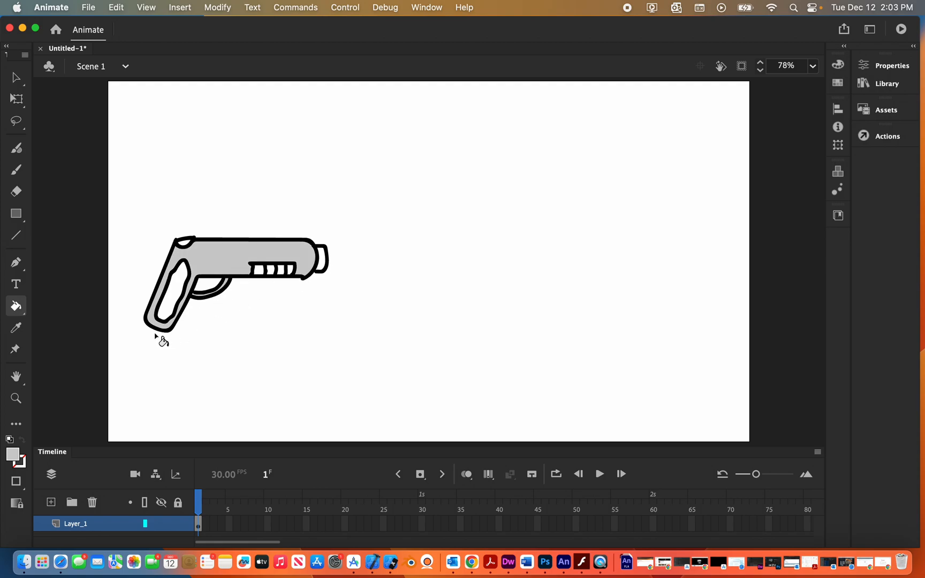
Step: Fill the pistol's hammer, muzzle and barrel ridges with a darker gray
left_click(13, 455)
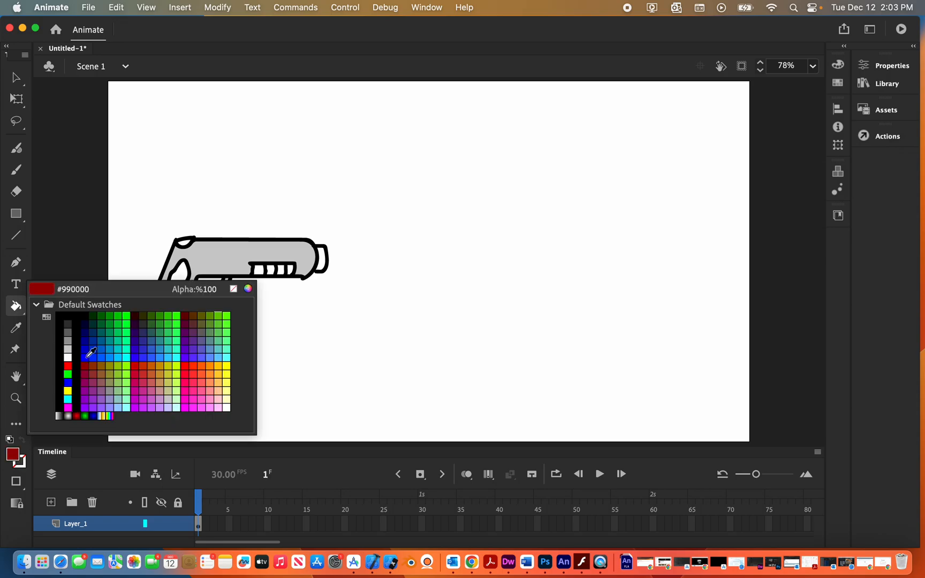
left_click(72, 340)
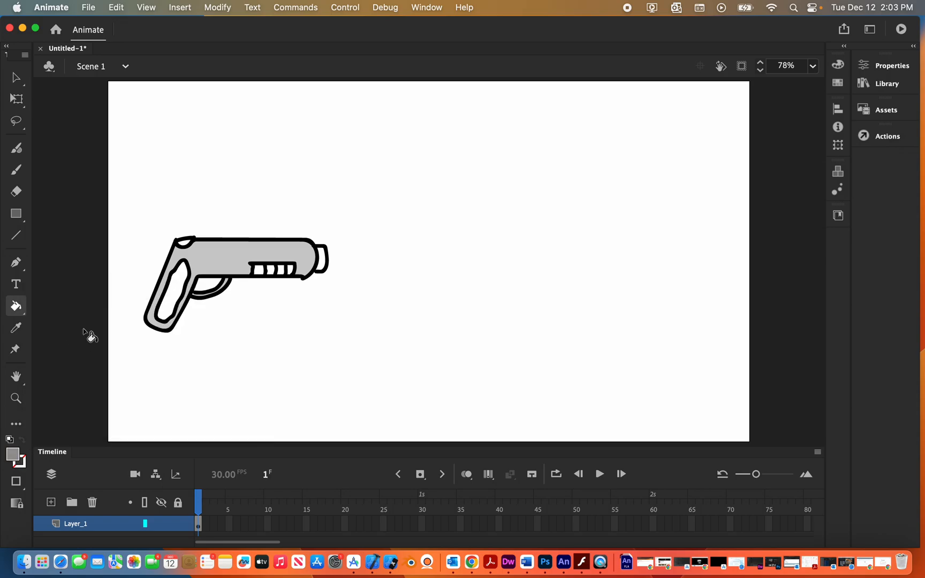
left_click(185, 244)
left_click(323, 261)
left_click(263, 271)
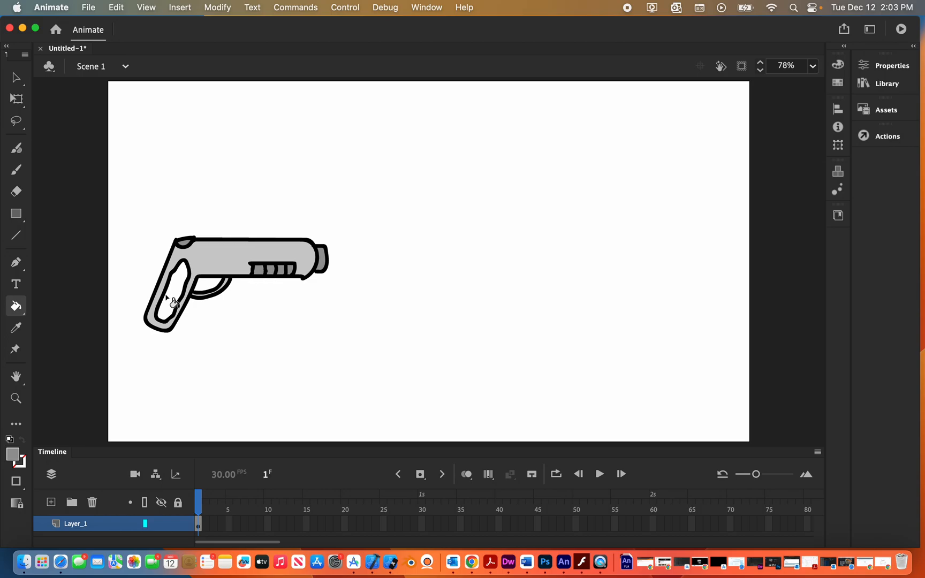
Step: Fill the inset of the pistol's grip with dark reddish brown
left_click(13, 455)
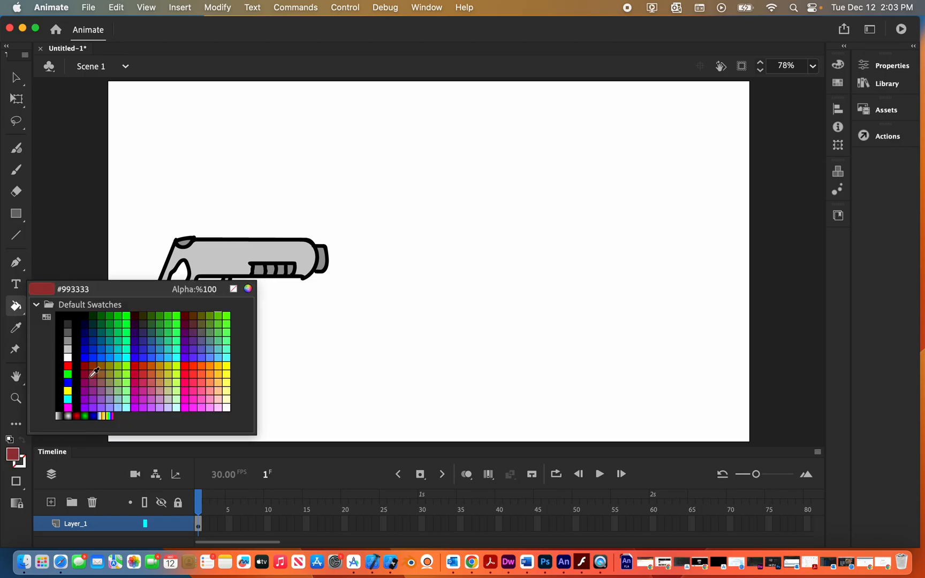
left_click(196, 320)
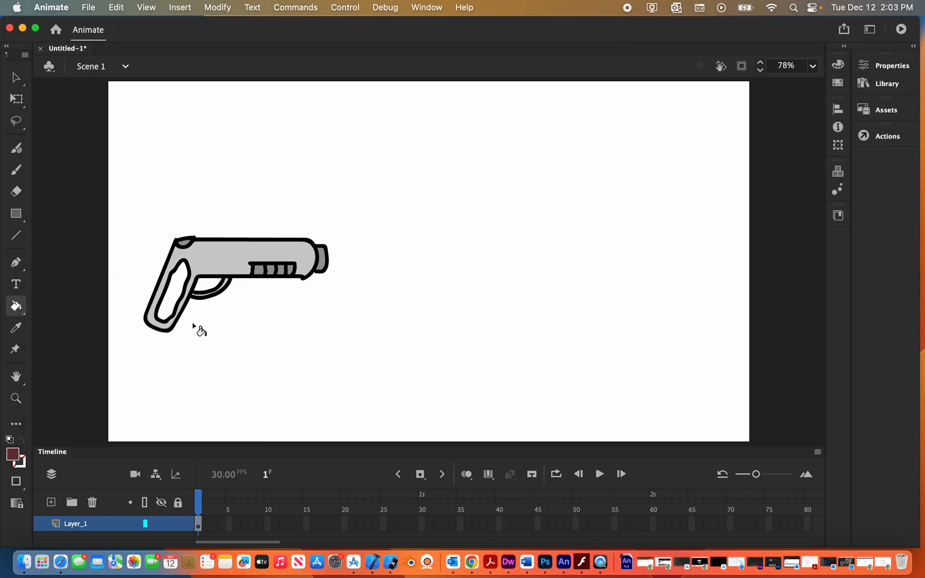
left_click(175, 300)
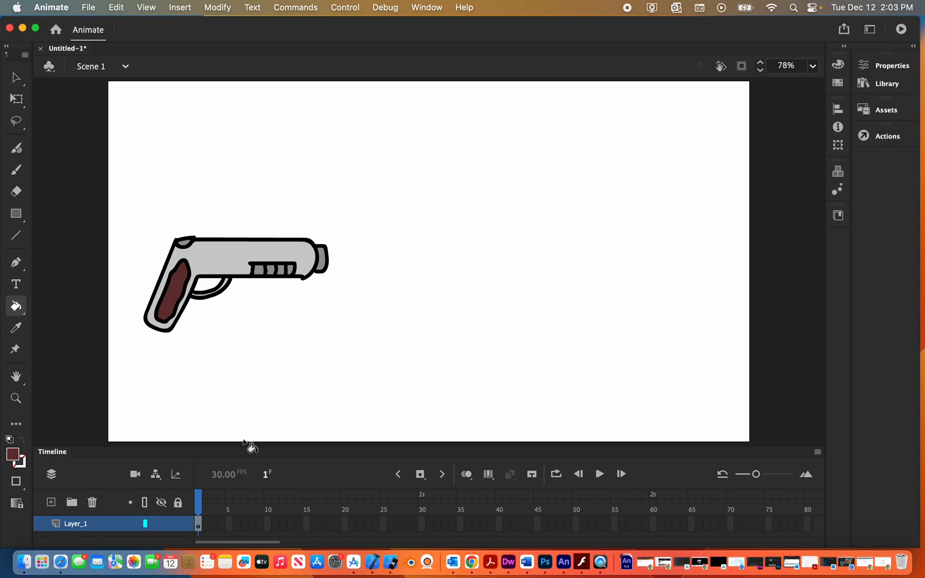
Step: Rename the drawing's layer to Gun
double_click(78, 525)
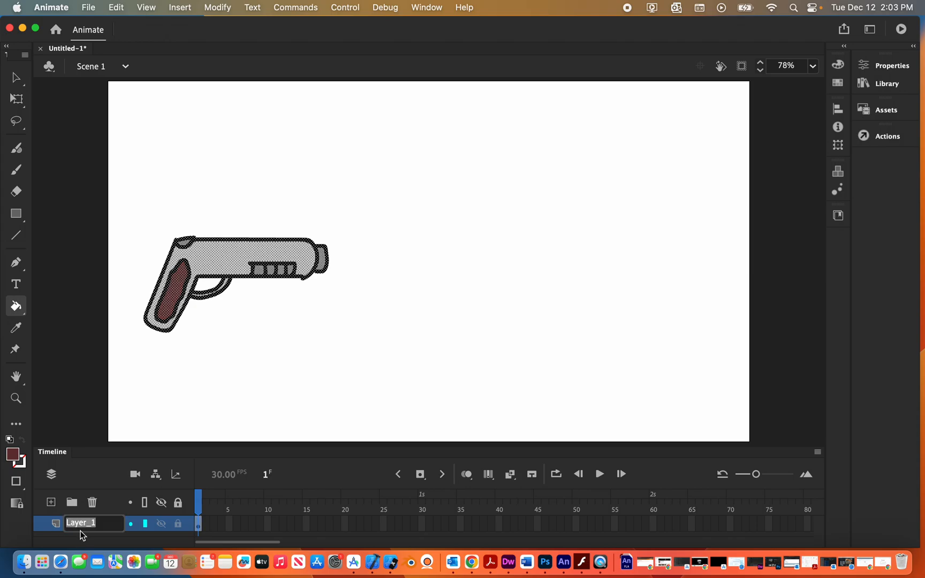
type("G")
key("Return")
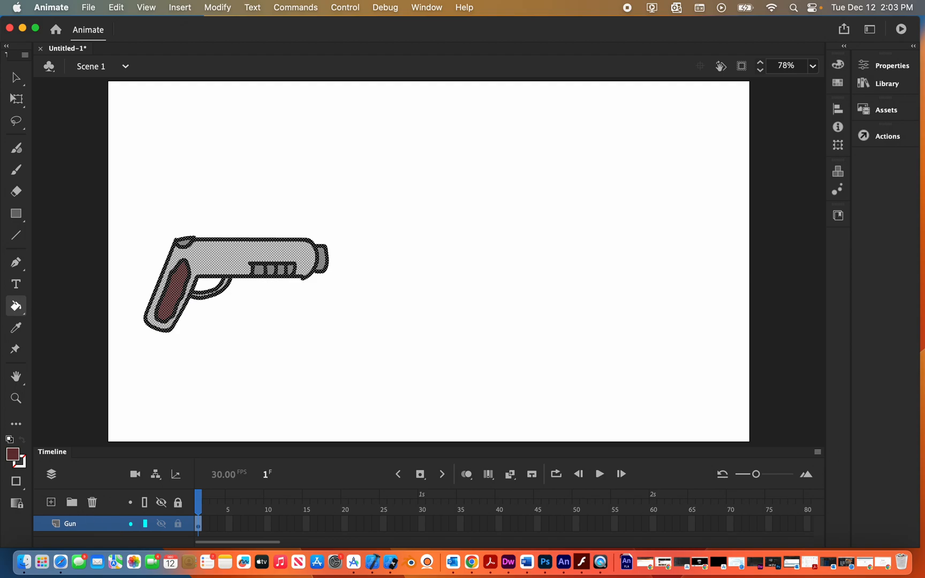
left_click(15, 77)
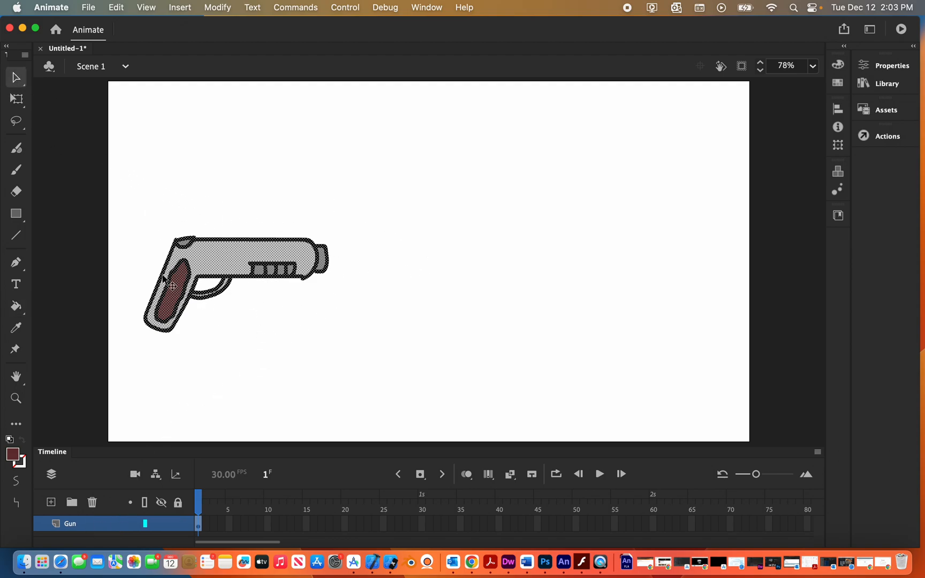
left_click(191, 342)
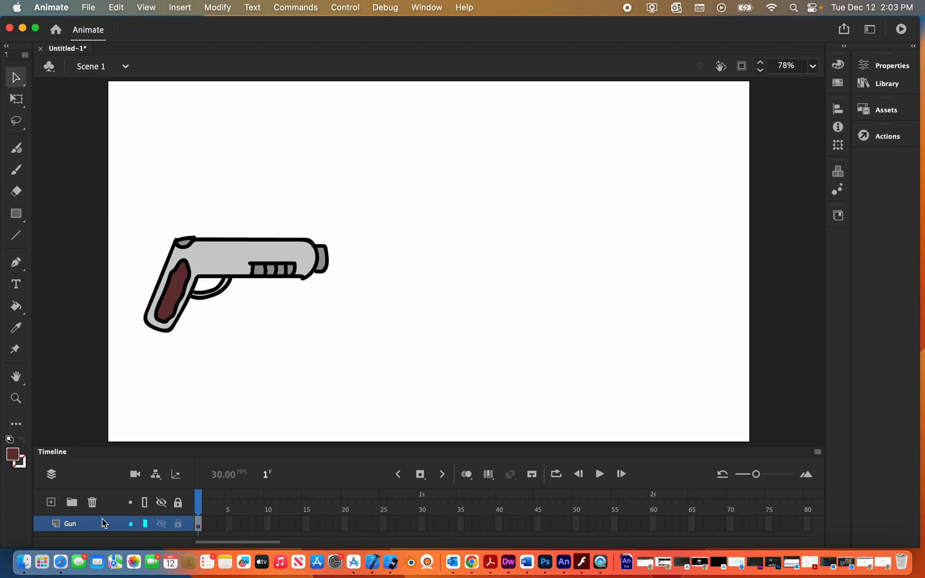
left_click(88, 521)
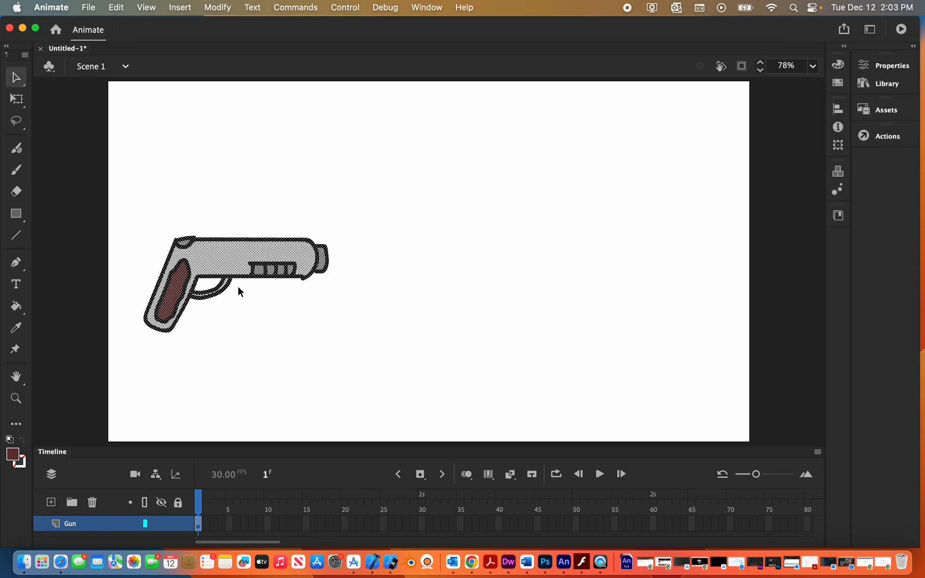
left_click(83, 387)
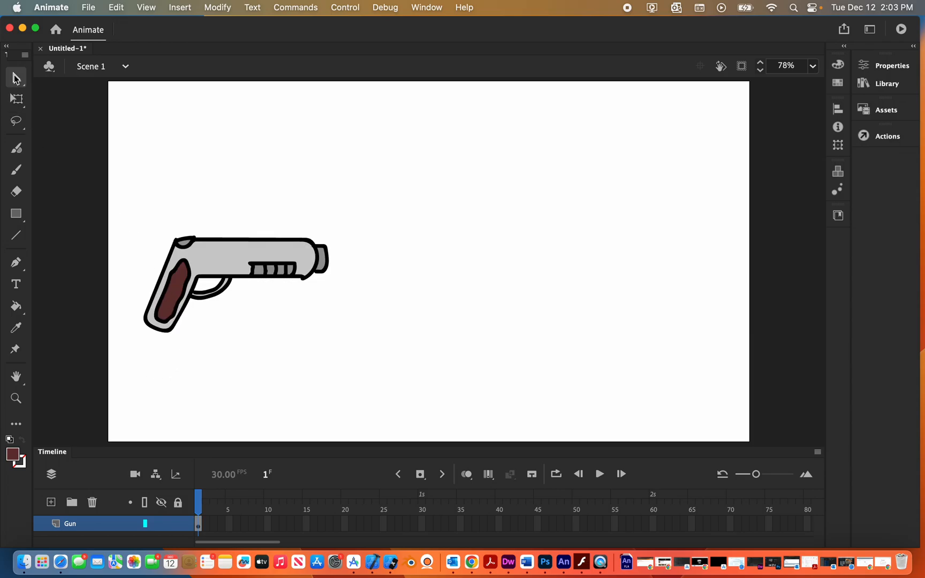
mouse_move(95, 202)
left_mouse_down()
mouse_move(202, 280)
mouse_move(375, 364)
left_mouse_up()
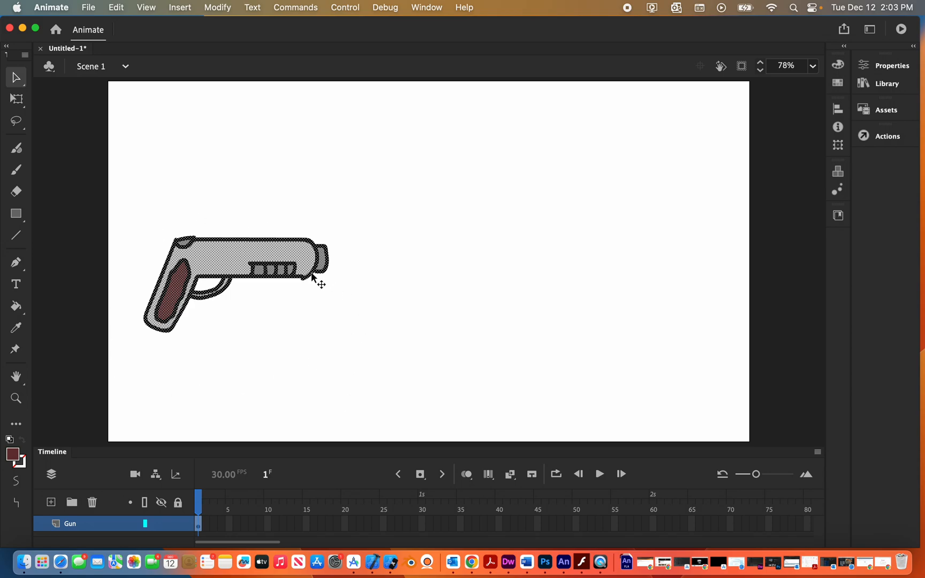
left_click(146, 224)
Step: Convert the whole pistol drawing to a Graphic symbol named Gun
mouse_move(111, 197)
left_mouse_down()
mouse_move(229, 319)
mouse_move(380, 377)
left_mouse_up()
left_click(218, 8)
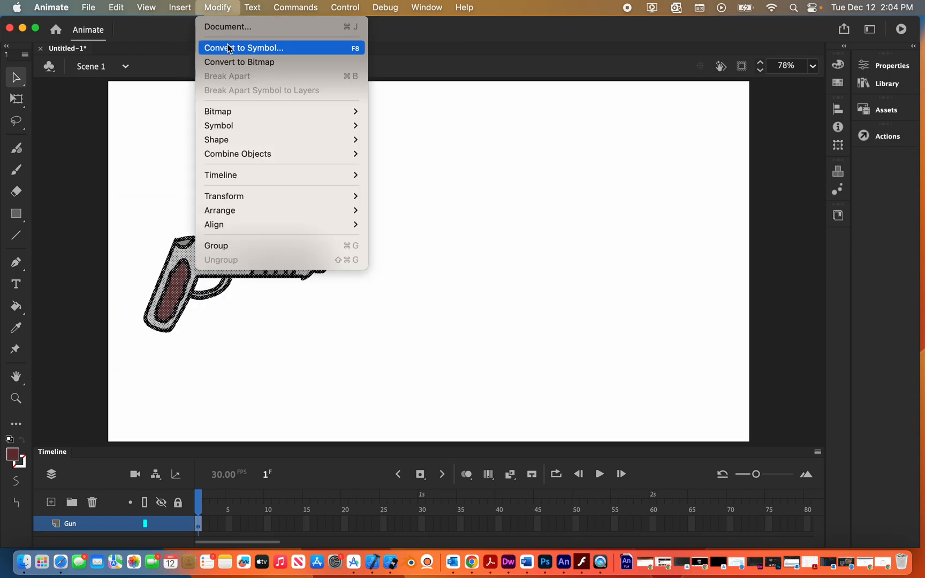
left_click(230, 48)
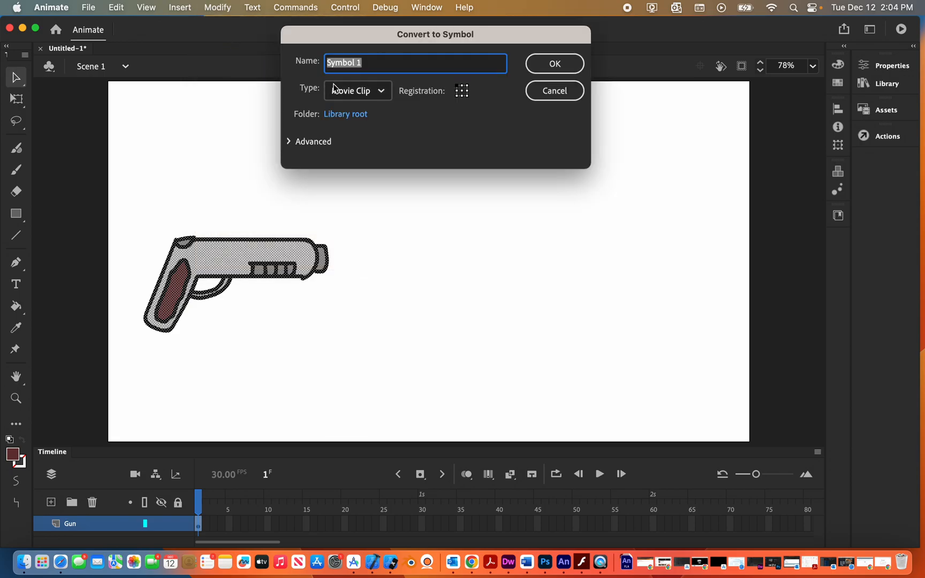
left_click(353, 95)
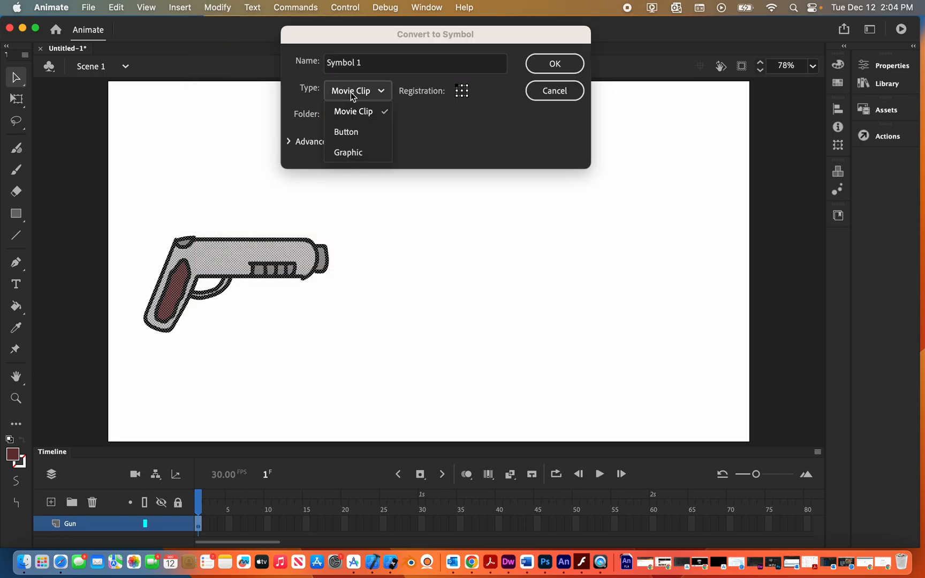
left_click(354, 152)
key("shift+Tab")
type("G")
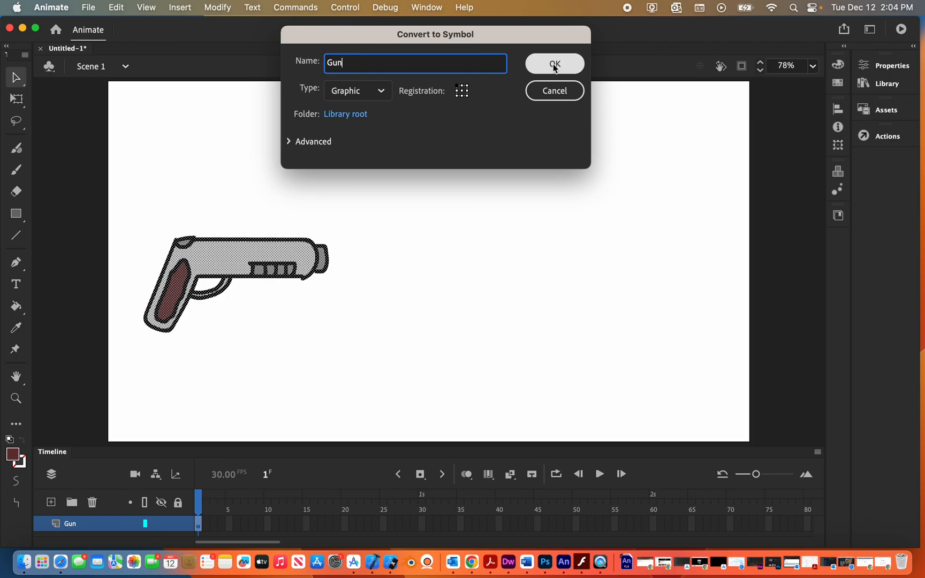
left_click(567, 61)
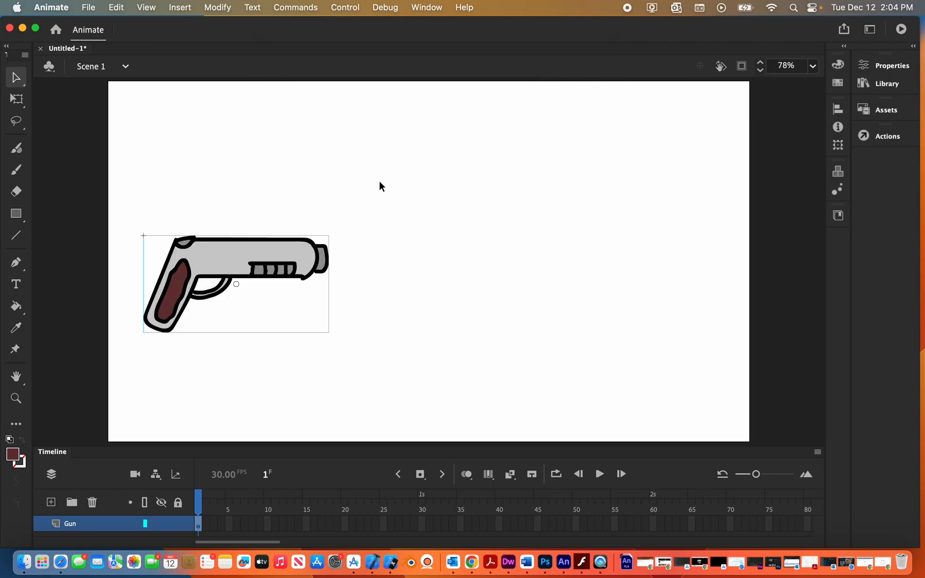
Step: Move the pistol slightly closer to the stage's left edge and check the Gun symbol in the Library
mouse_move(274, 262)
left_mouse_down()
mouse_move(388, 186)
mouse_move(384, 174)
mouse_move(284, 268)
mouse_move(276, 237)
mouse_move(257, 254)
left_mouse_up()
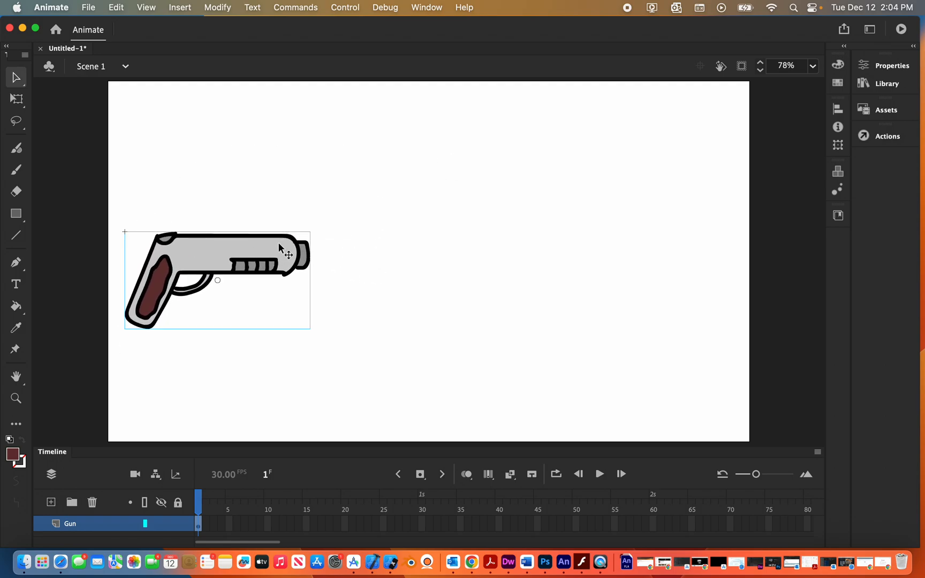
left_click(896, 85)
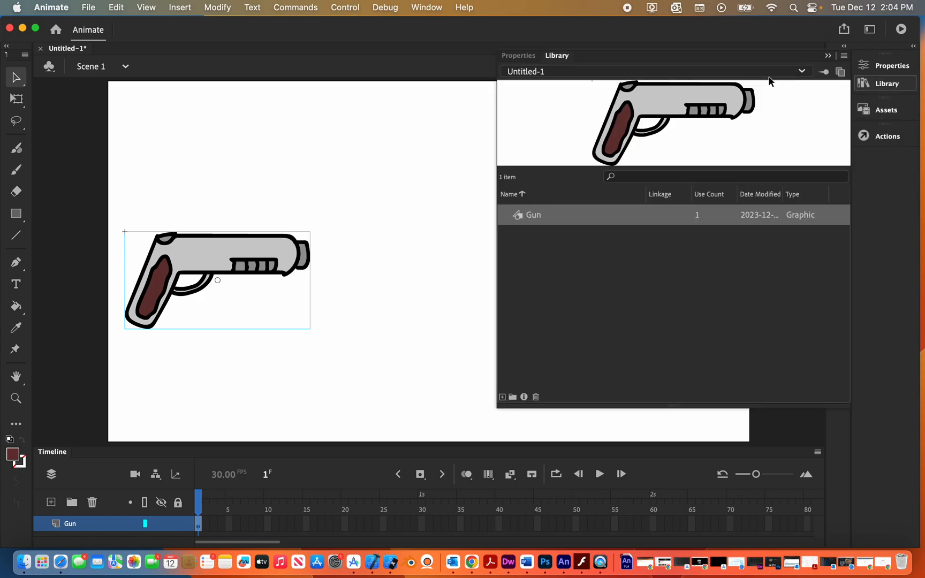
left_click(828, 55)
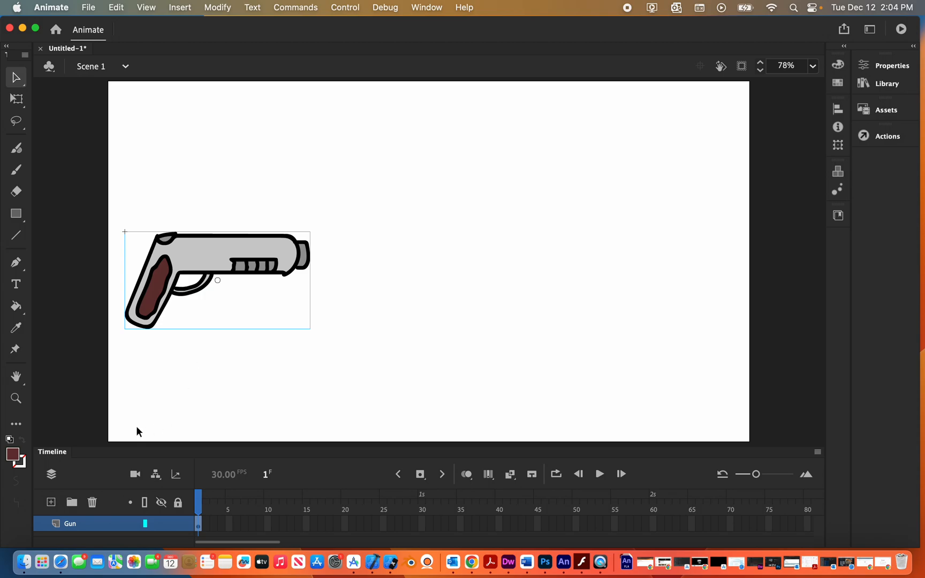
Step: Add a layer named Bullet above the Gun layer and lock the Gun layer
left_click_drag(143, 446, 144, 431)
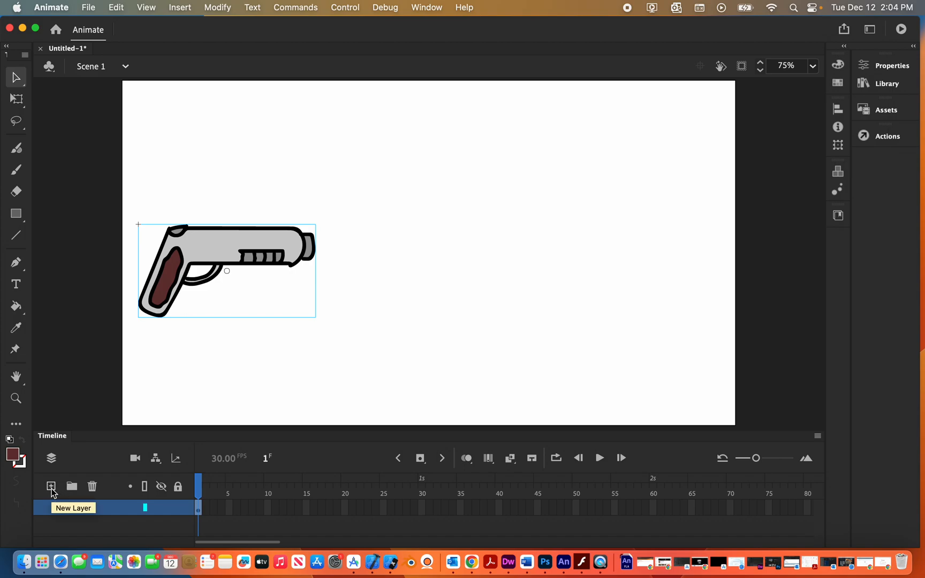
left_click(51, 487)
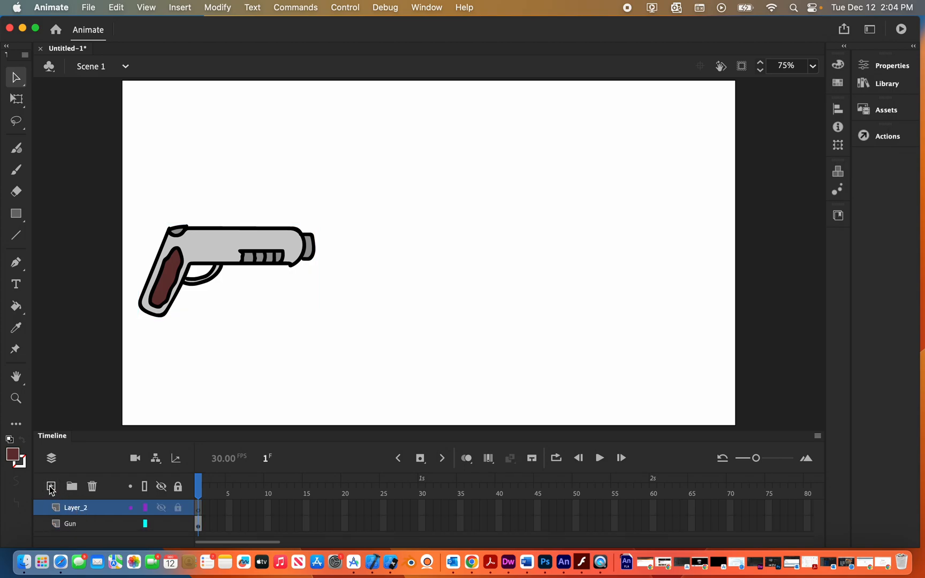
left_click(178, 522)
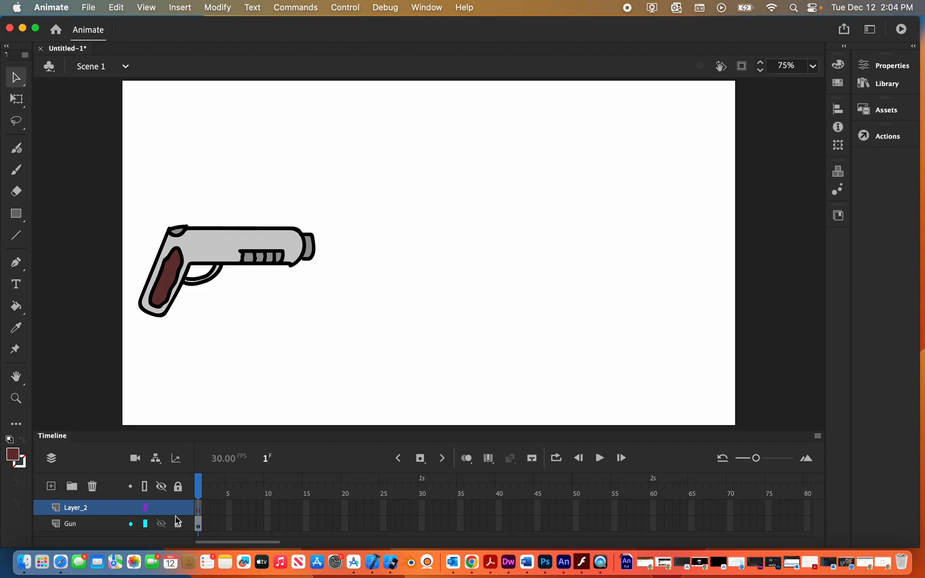
double_click(80, 511)
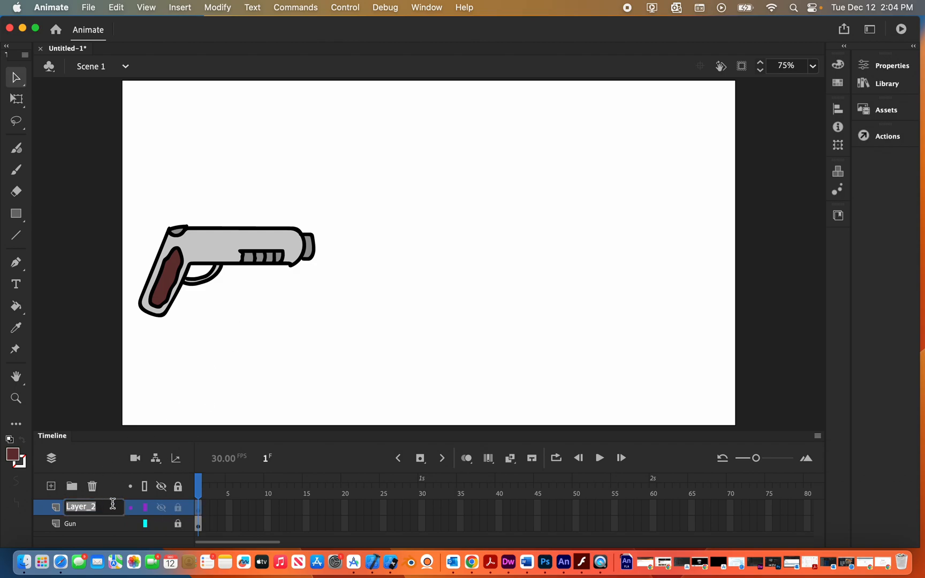
type("Sh")
key("Return")
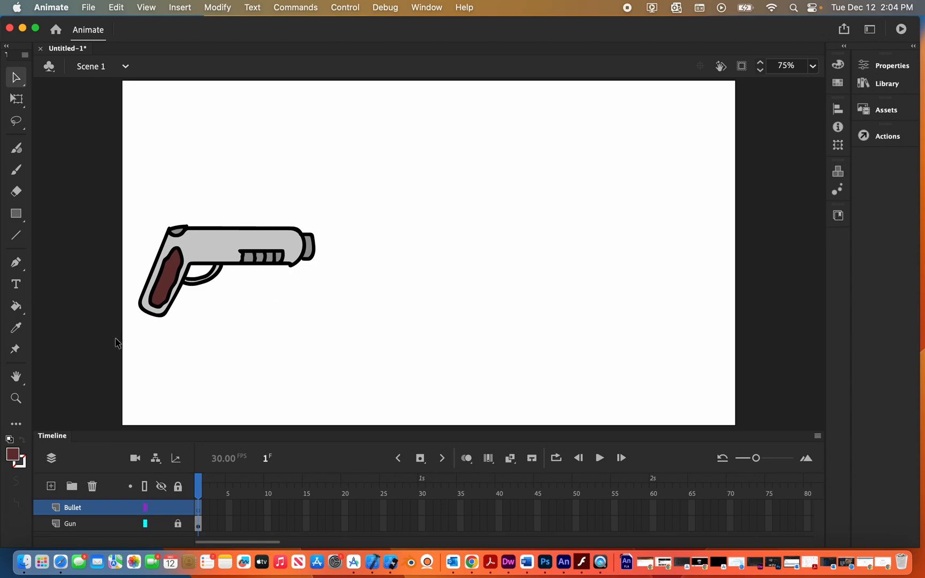
Step: Brush a black outline of a pointed bullet in front of the pistol's muzzle, divided by three curved cross lines
left_click(16, 398)
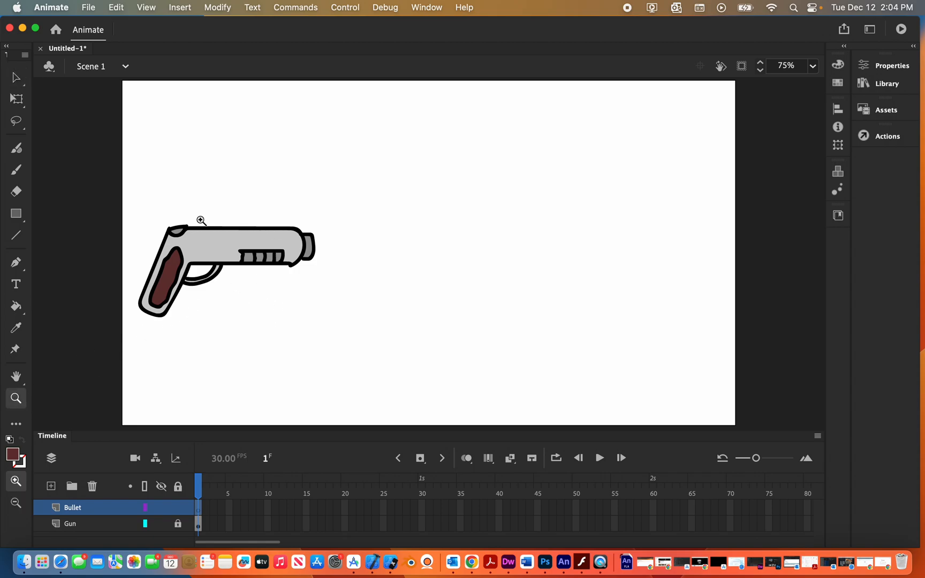
left_click_drag(95, 187, 423, 364)
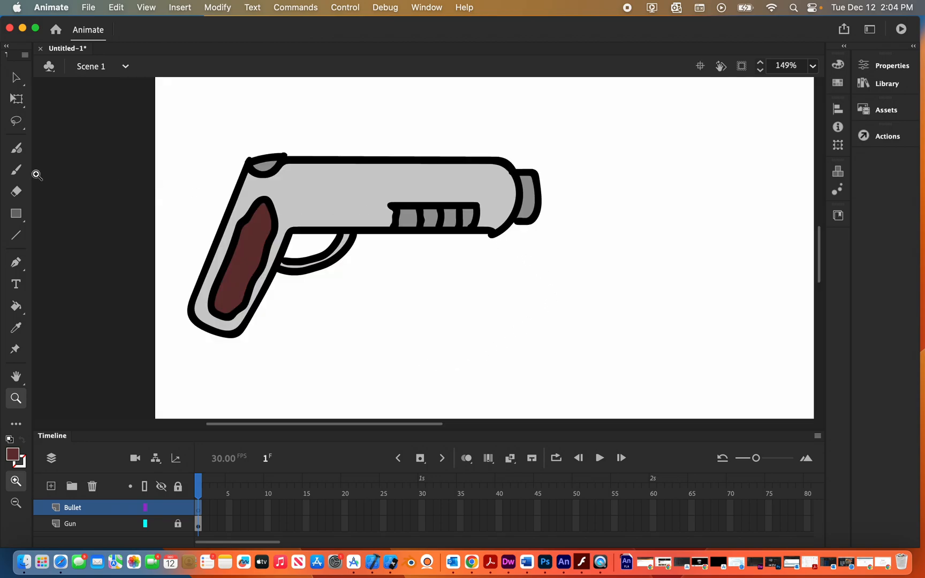
left_click_drag(342, 98, 763, 355)
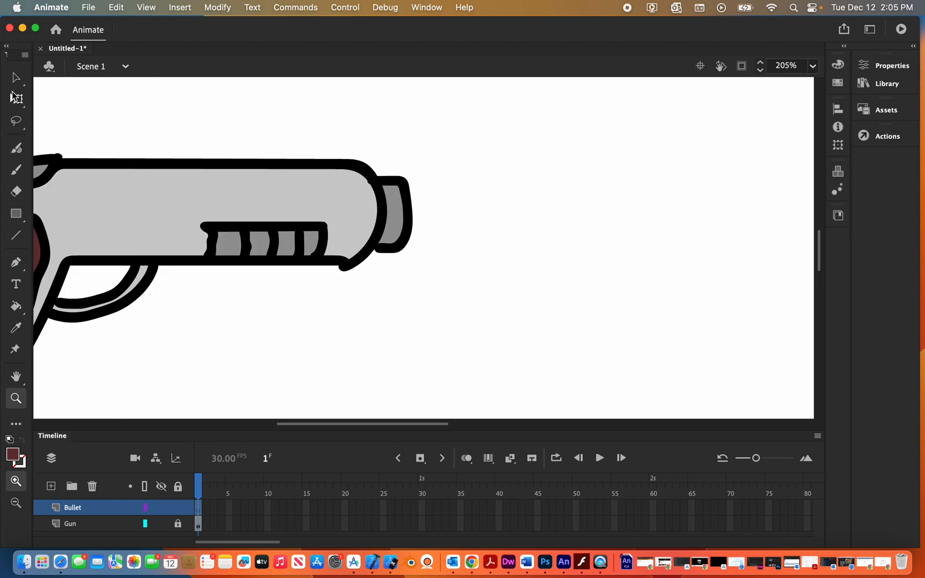
left_click(16, 171)
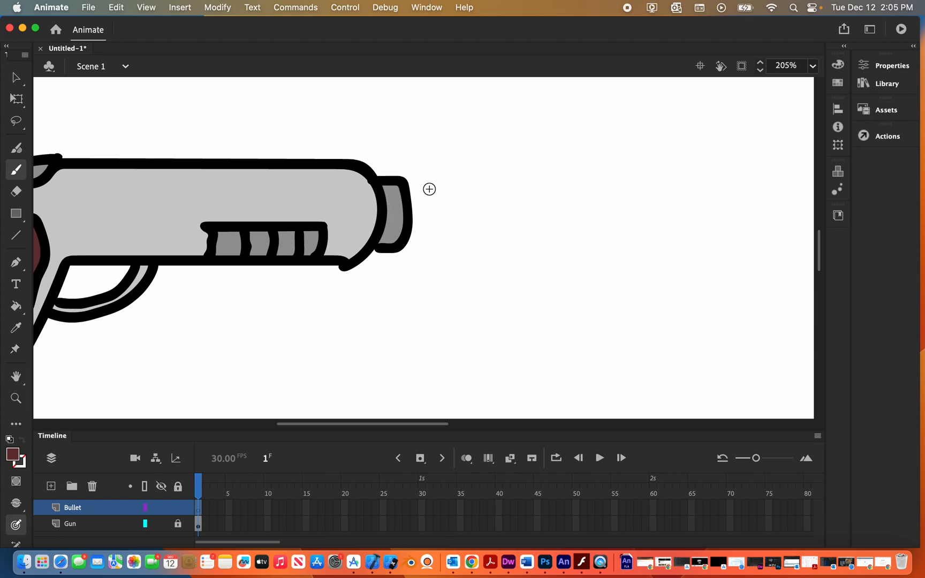
left_click_drag(418, 186, 431, 219)
key("super+z")
left_click(10, 458)
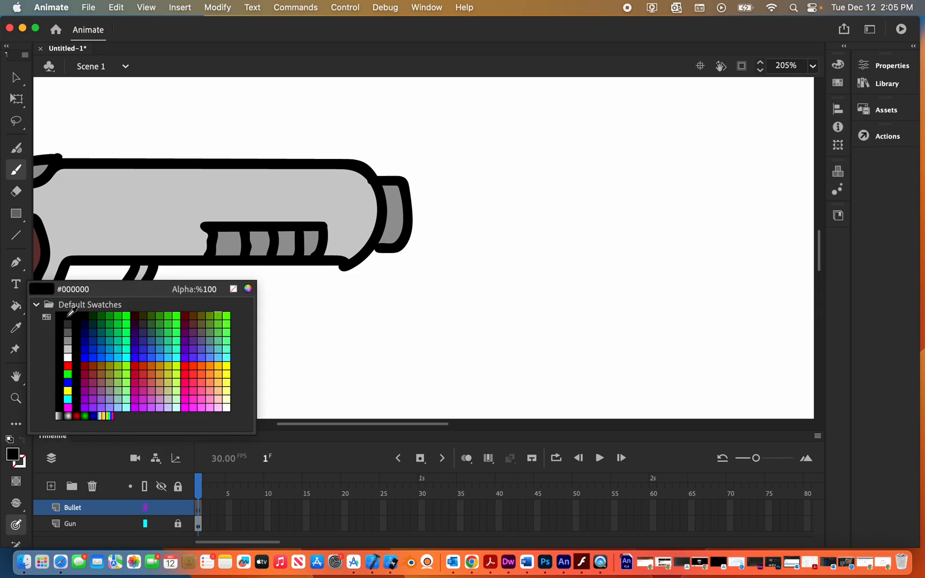
left_click(67, 311)
mouse_move(416, 184)
left_mouse_down()
mouse_move(418, 246)
mouse_move(502, 239)
mouse_move(532, 221)
mouse_move(493, 197)
mouse_move(414, 186)
mouse_move(405, 214)
mouse_move(421, 247)
left_mouse_up()
left_click_drag(446, 189, 450, 242)
left_click_drag(503, 206, 506, 237)
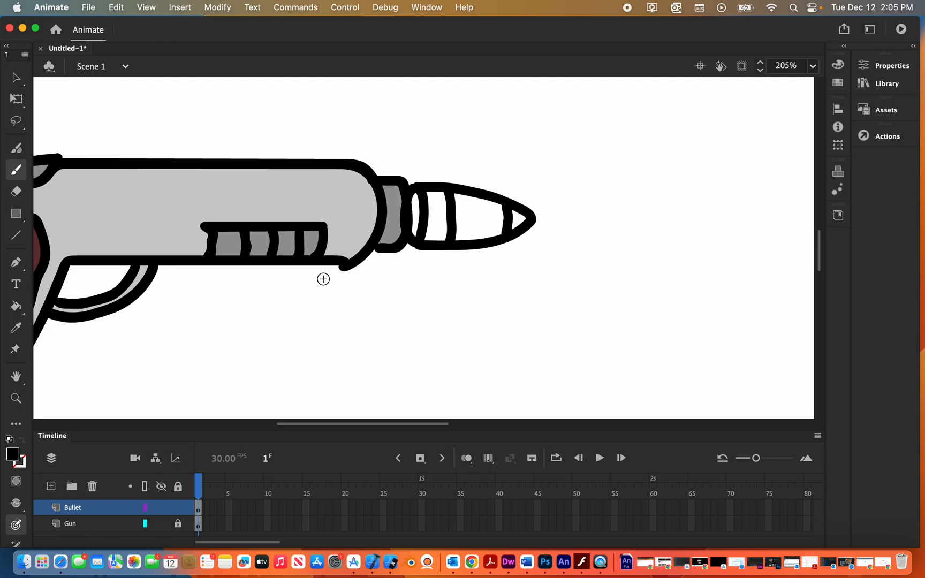
Step: Fill the bullet's tip with golden yellow using the Paint Bucket
left_click(13, 456)
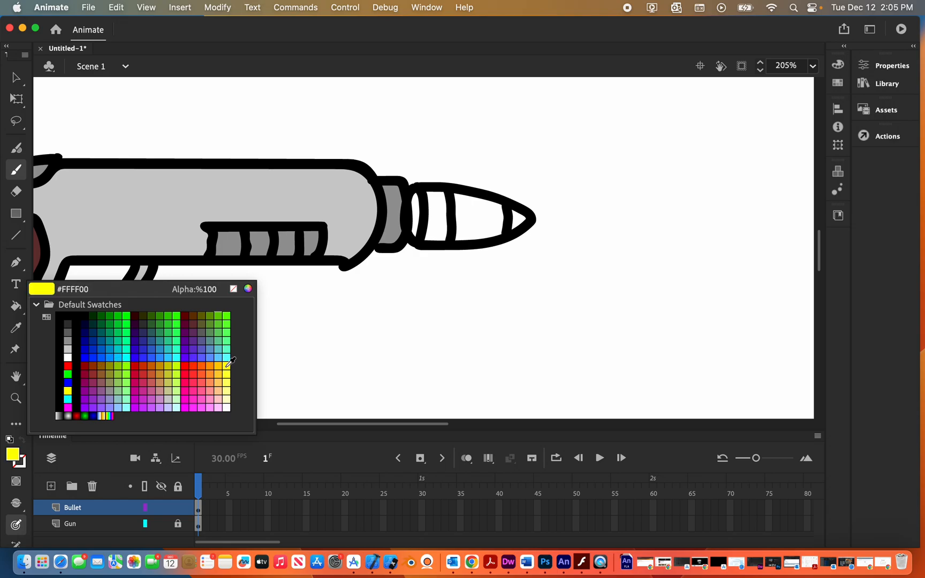
left_click(223, 381)
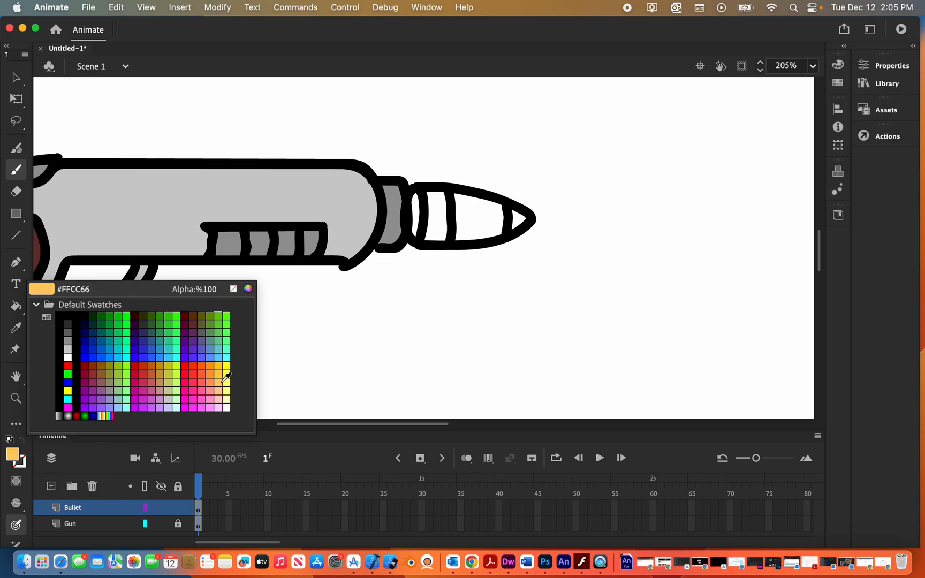
left_click(11, 456)
left_click(214, 370)
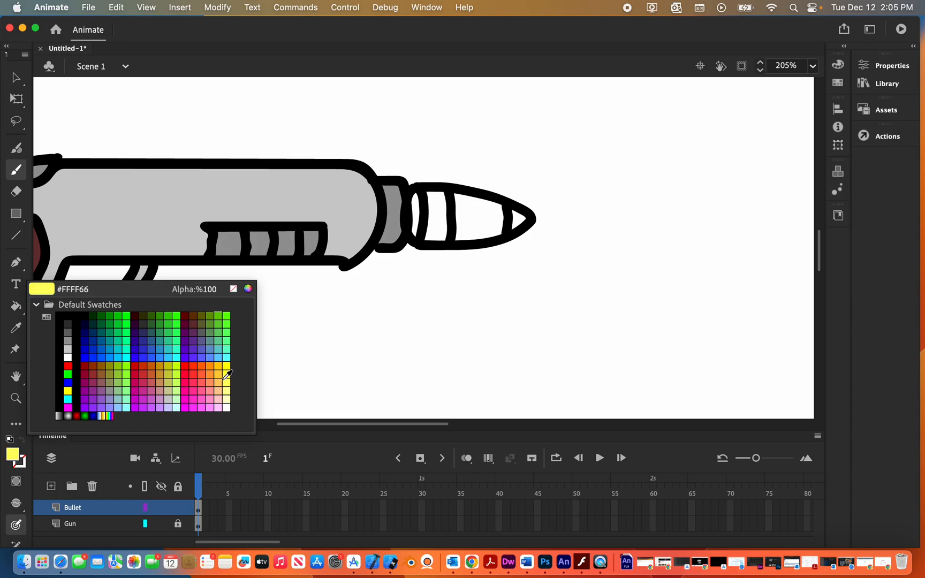
left_click(218, 365)
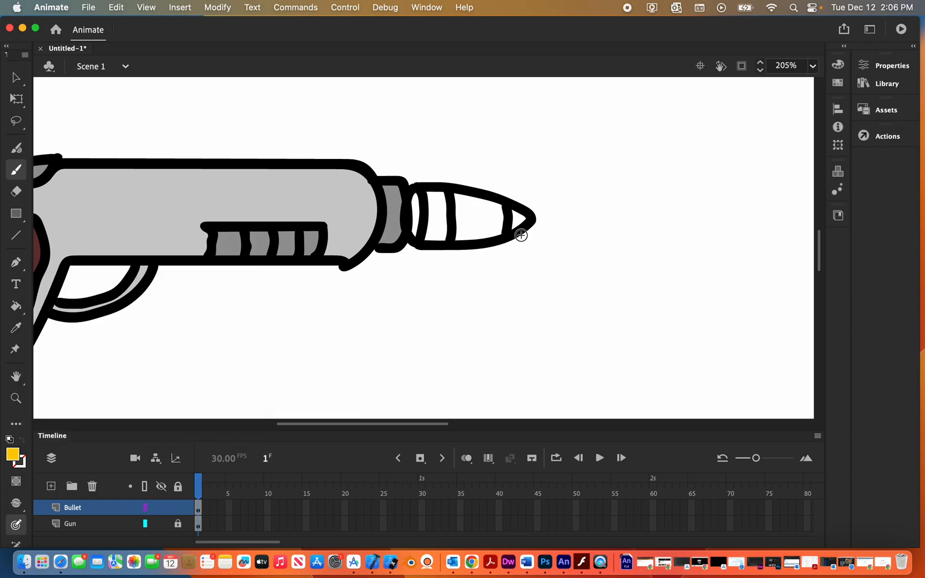
left_click(16, 305)
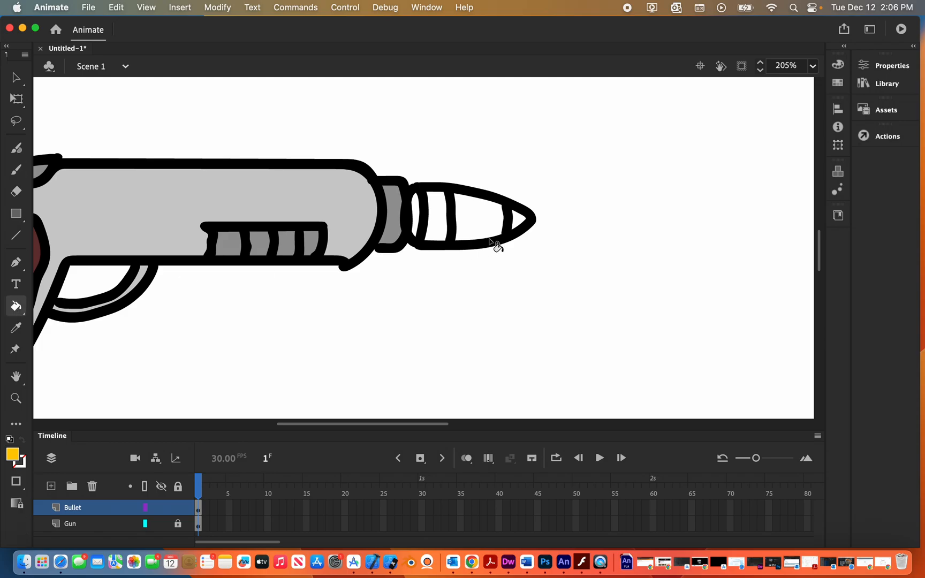
left_click(520, 224)
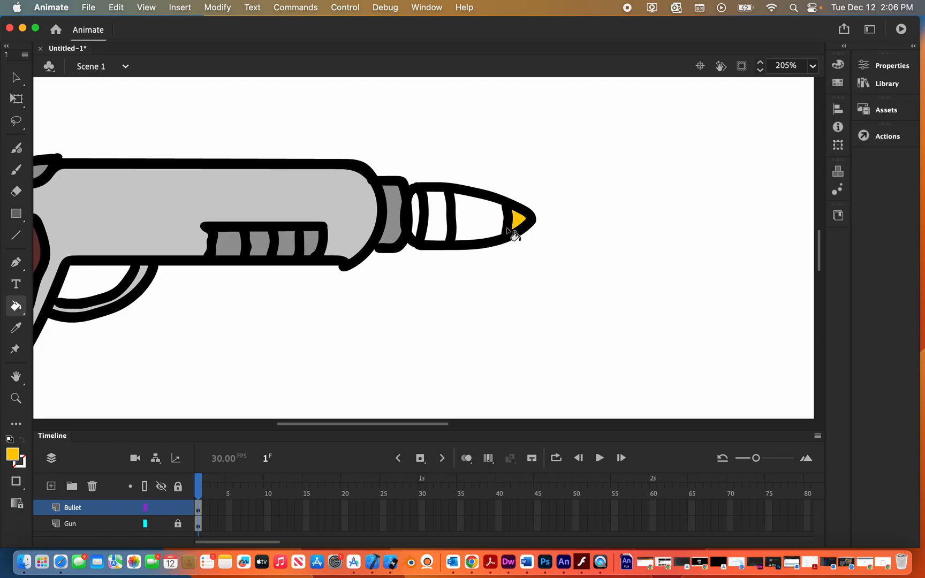
Step: Fill the bullet's long section behind the tip with dark gray
left_click(12, 456)
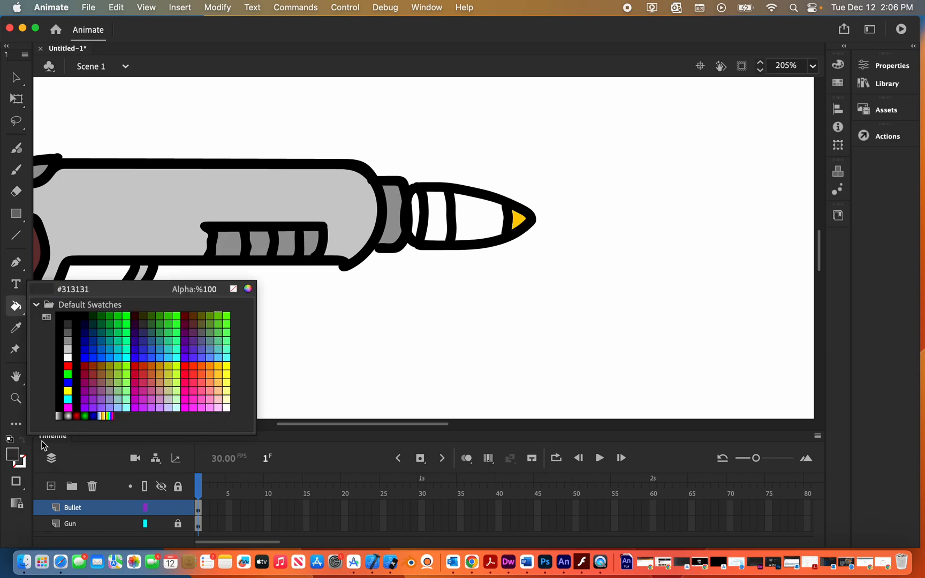
left_click(68, 332)
left_click(482, 225)
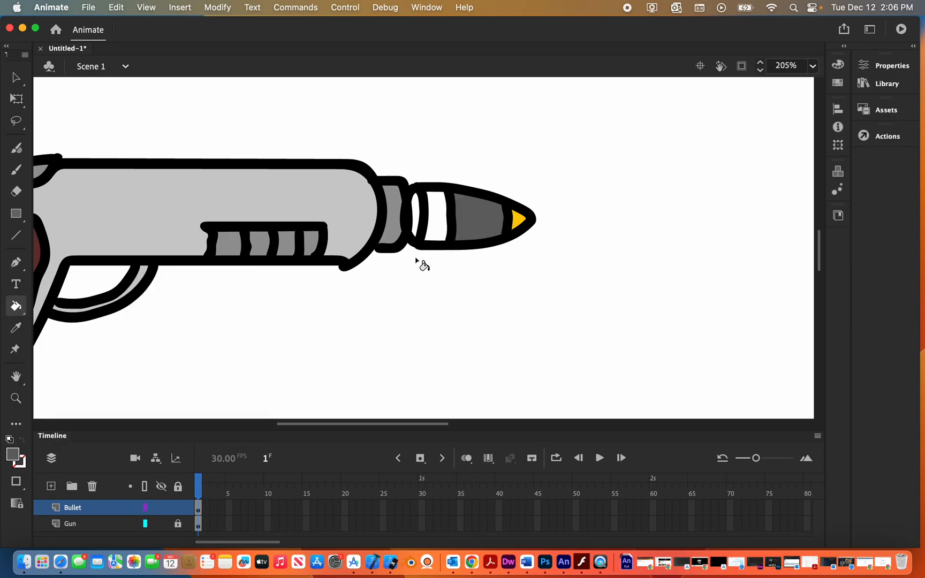
Step: Fill only the narrow rear section of the bullet with a near-black gray
left_click(13, 456)
left_click(70, 321)
left_click(431, 225)
left_click(418, 219)
key("super+z")
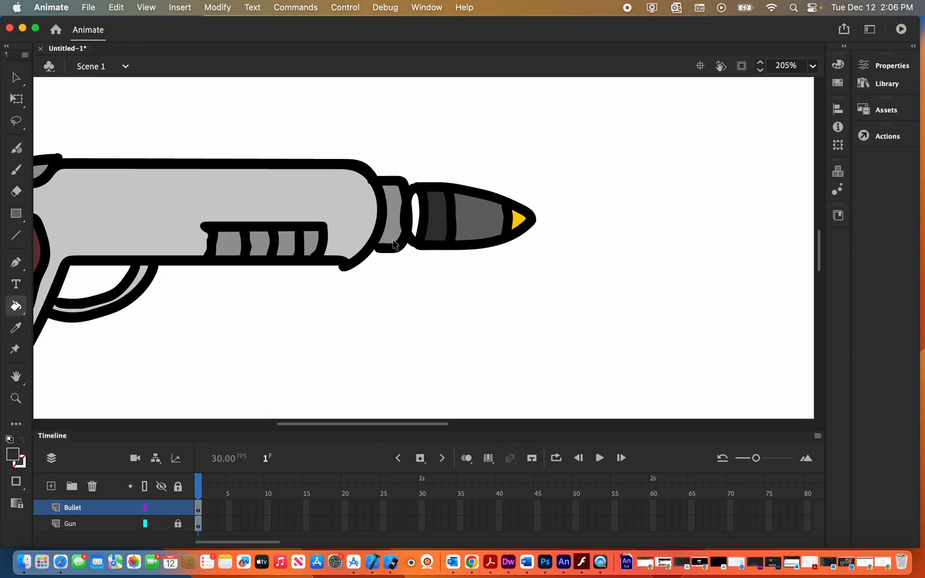
key("super+z")
left_click(417, 219)
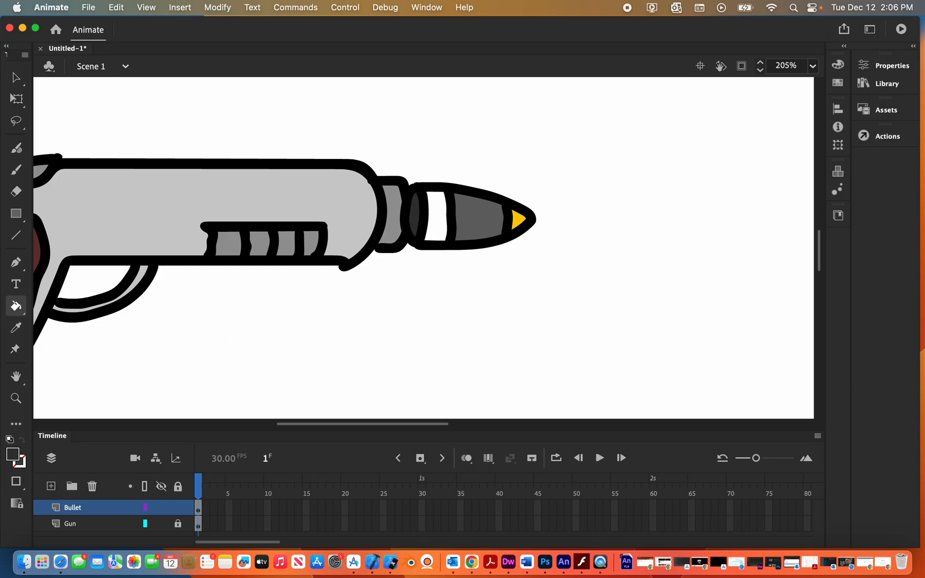
Step: Fill the remaining band between the bullet's rear and long sections with medium gray
left_click(15, 455)
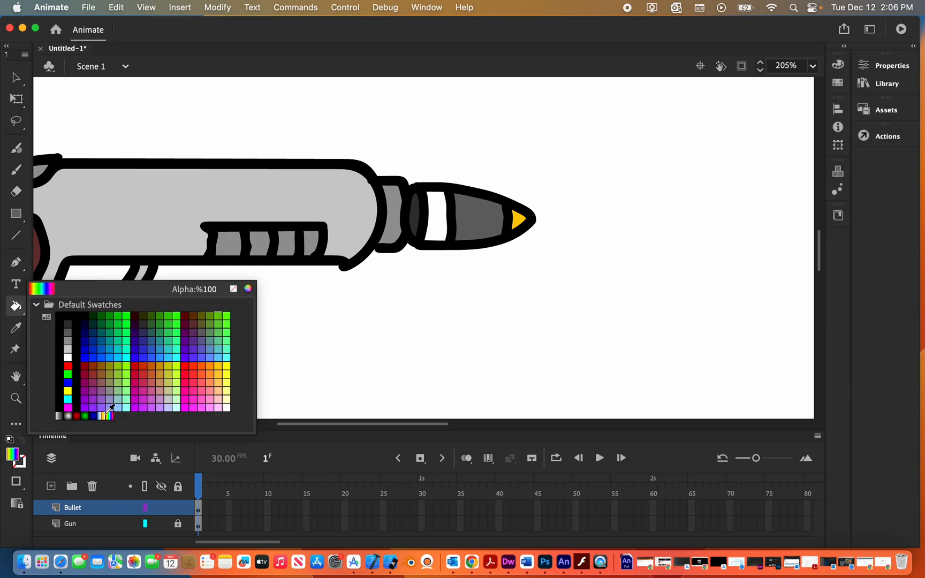
left_click(71, 339)
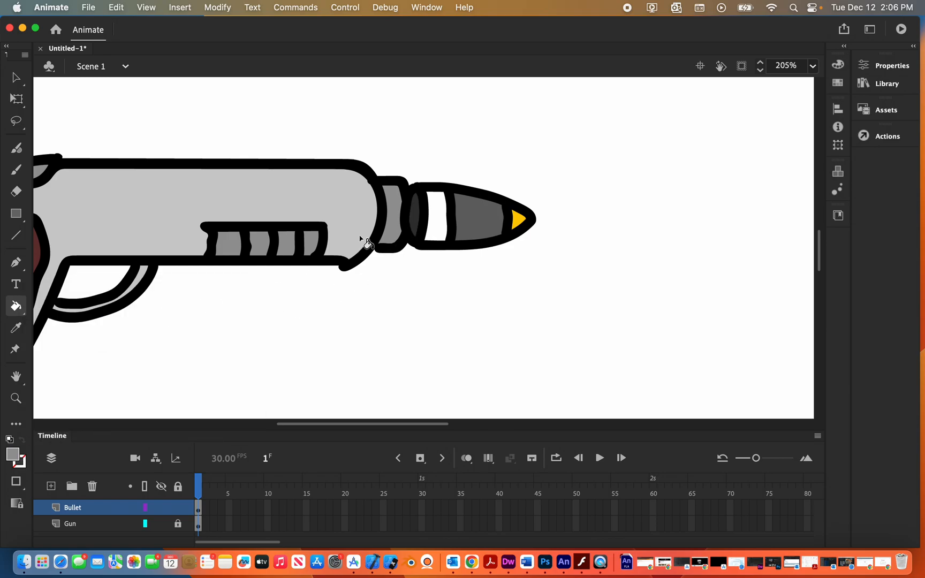
left_click(433, 221)
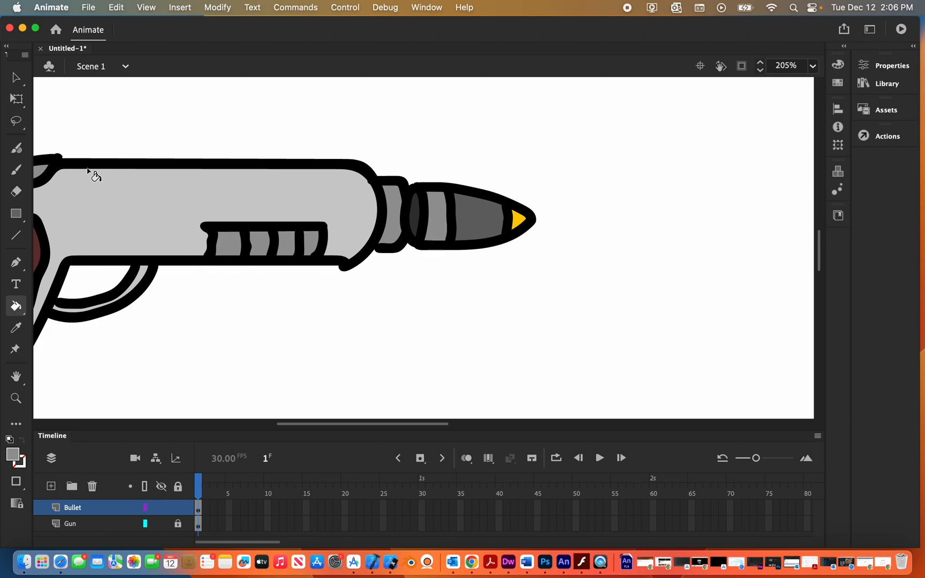
left_click(16, 78)
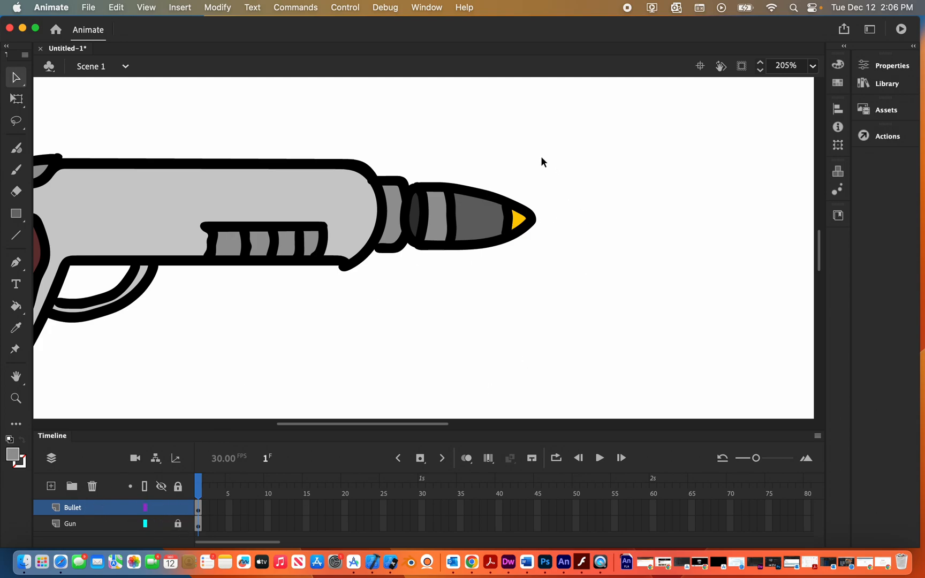
left_click(83, 512)
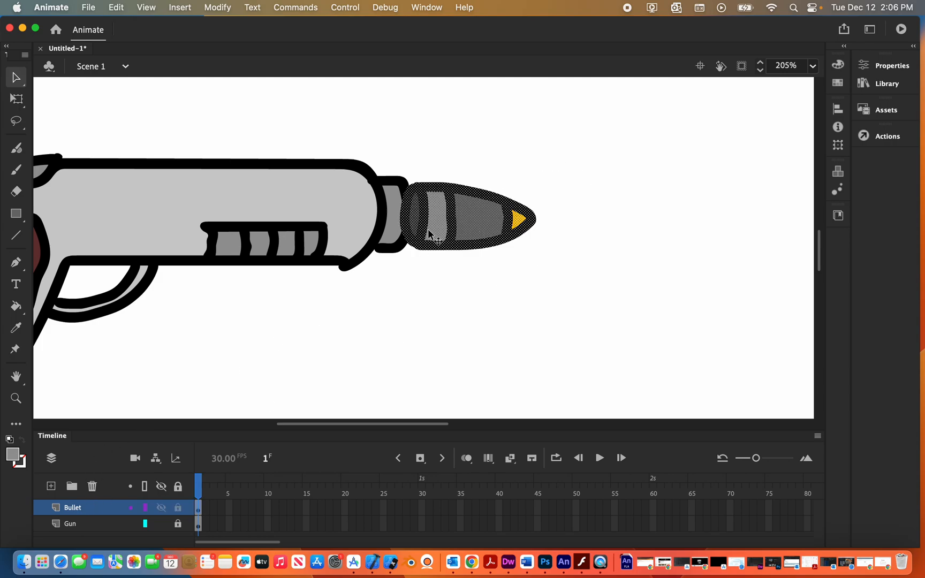
left_click(551, 157)
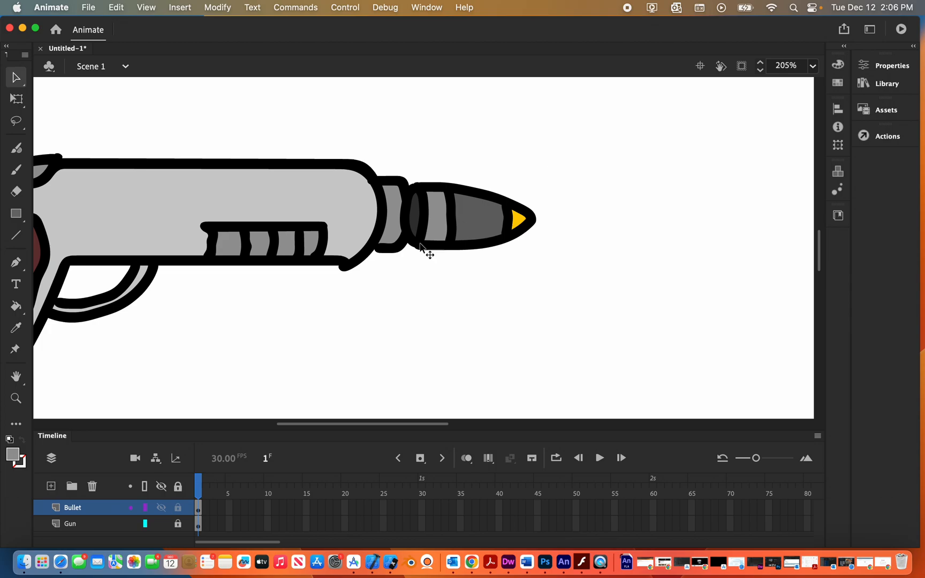
Step: Convert all the artwork on the Bullet layer to a Graphic symbol named Bullet
left_click(95, 508)
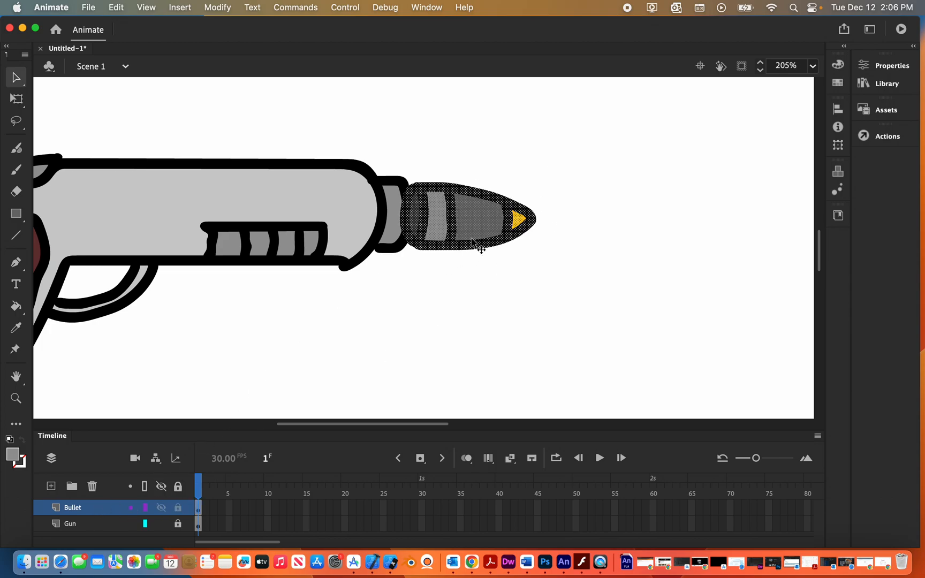
left_click(217, 7)
left_click(235, 46)
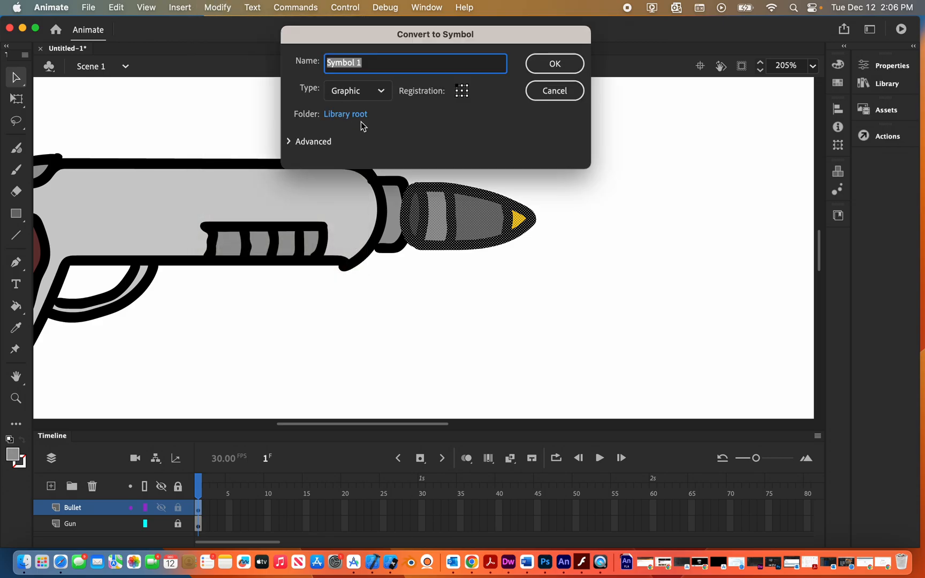
type("Bulle")
key("Return")
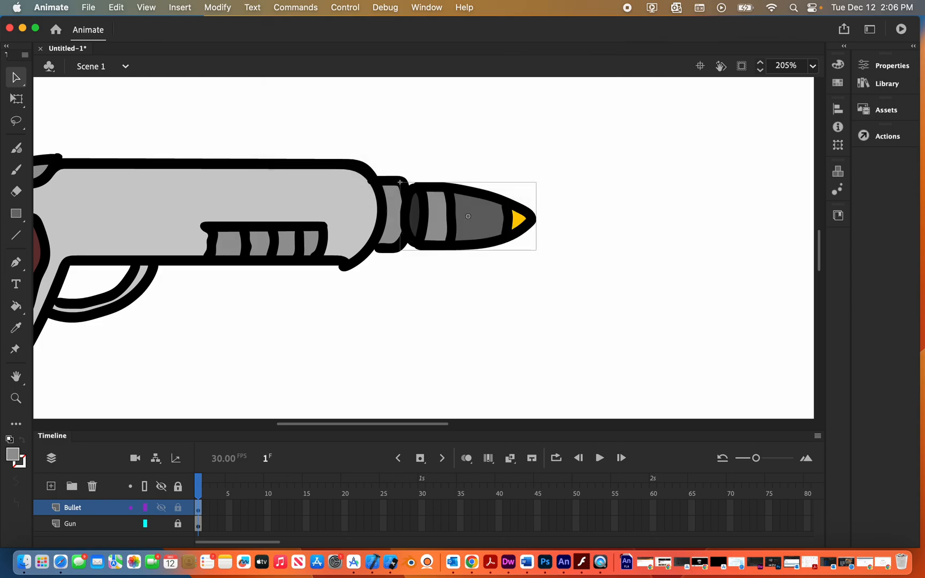
Step: Move the bullet from the muzzle back onto the pistol's body, just above the trigger guard
left_click(20, 398)
left_click(529, 274, "alt")
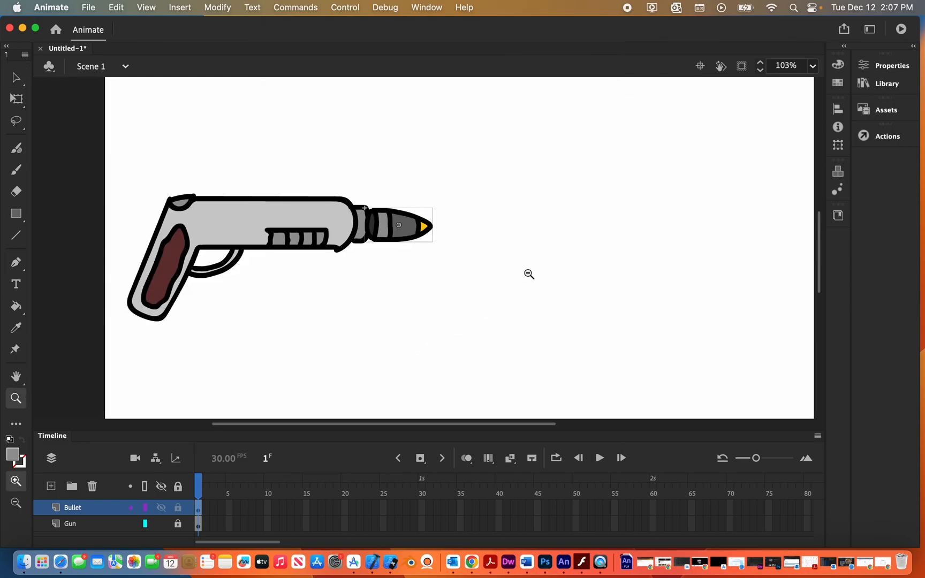
left_click(529, 274, "alt")
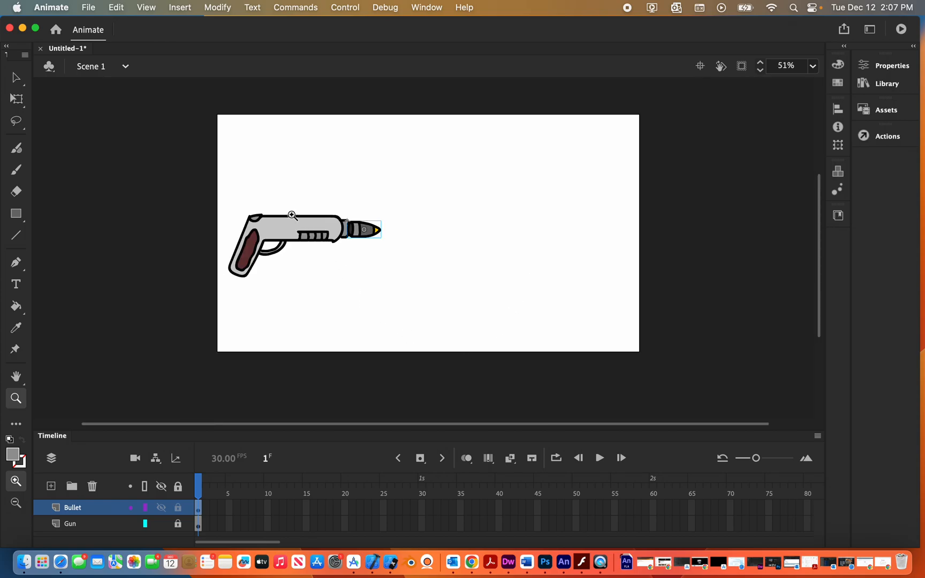
left_click_drag(220, 188, 514, 341)
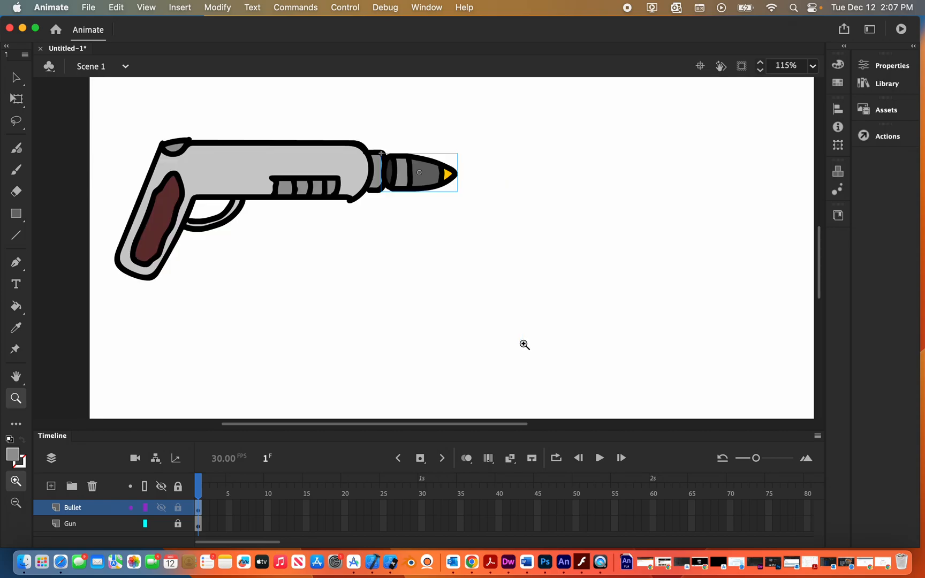
left_click(16, 78)
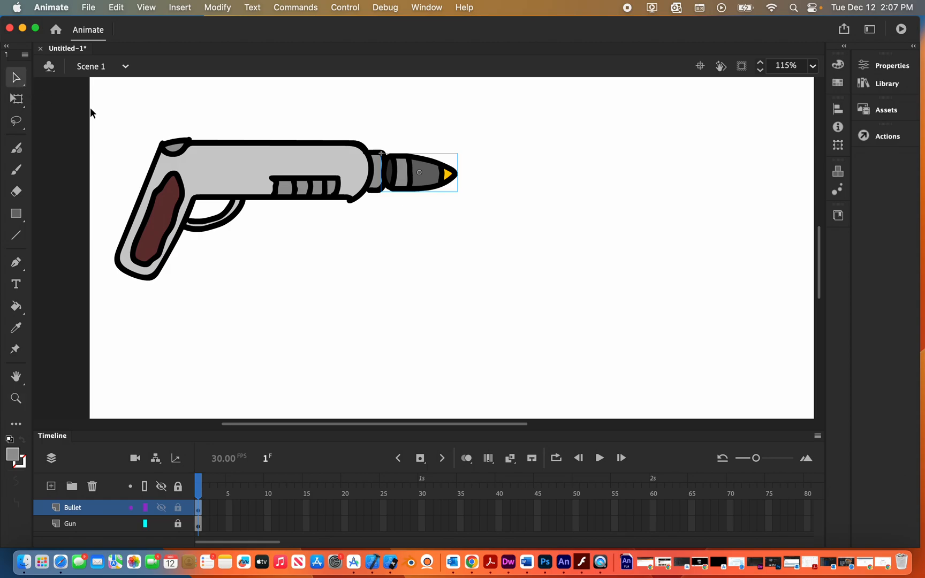
mouse_move(427, 170)
left_mouse_down()
mouse_move(239, 166)
mouse_move(509, 170)
mouse_move(273, 169)
mouse_move(434, 170)
left_mouse_up()
key("Up")
left_click_drag(433, 167, 238, 162)
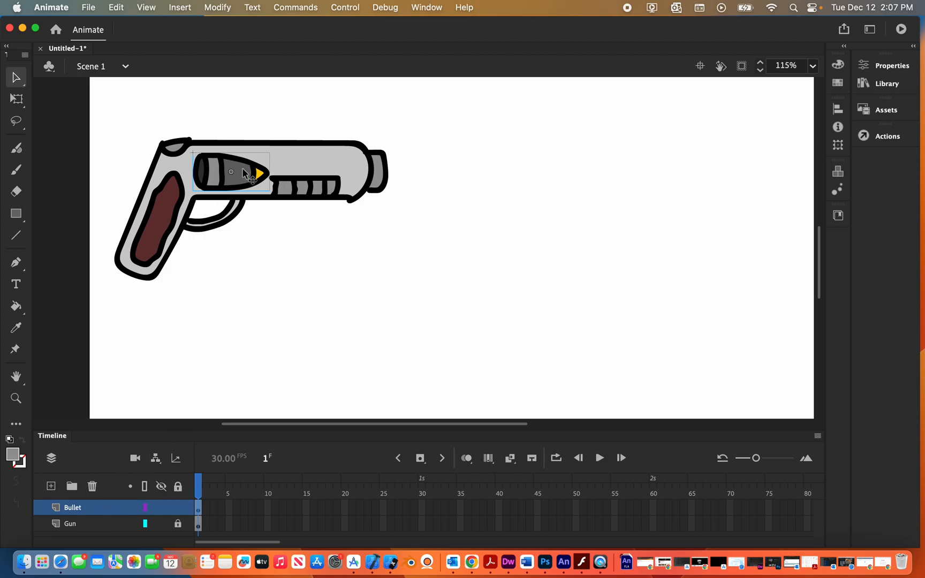
Step: Insert keyframes at frame 30 on both the Bullet and Gun layers, with the whole stage fitted in view
left_click(813, 66)
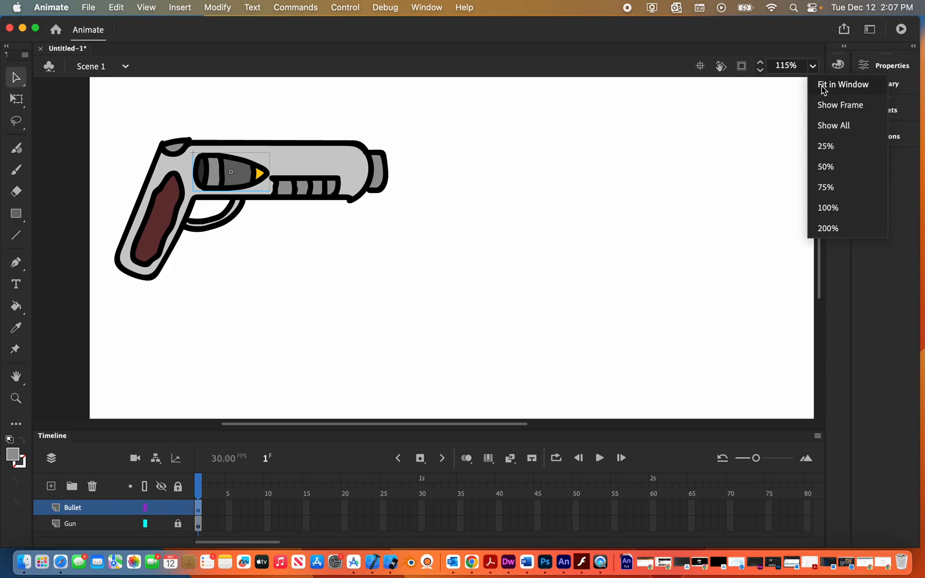
left_click(820, 88)
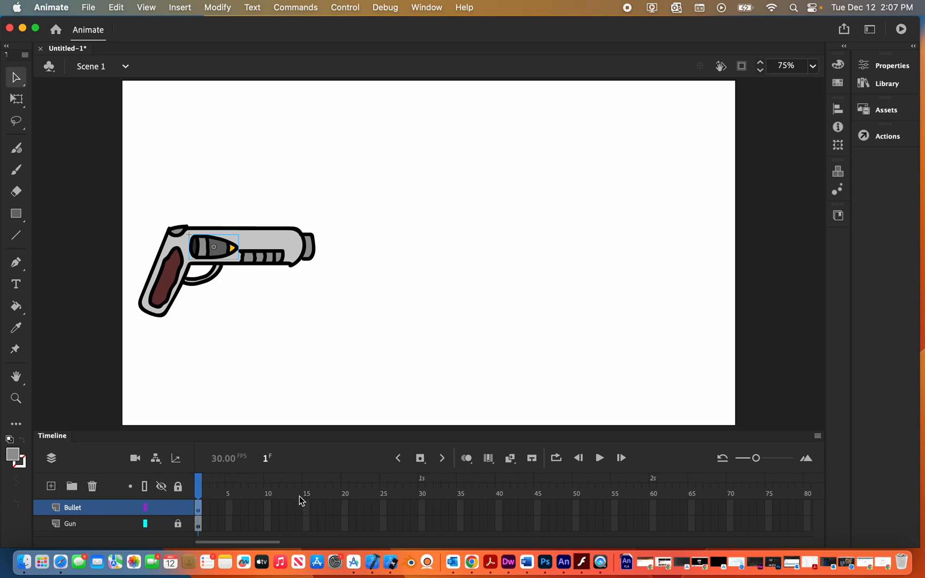
left_click(422, 508)
right_click(422, 508)
left_click(482, 253)
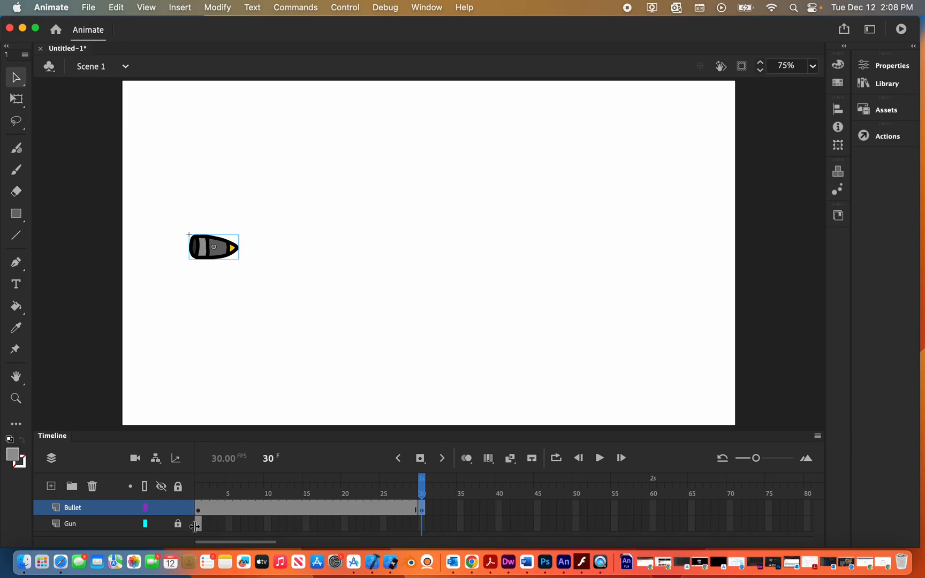
left_click(422, 525)
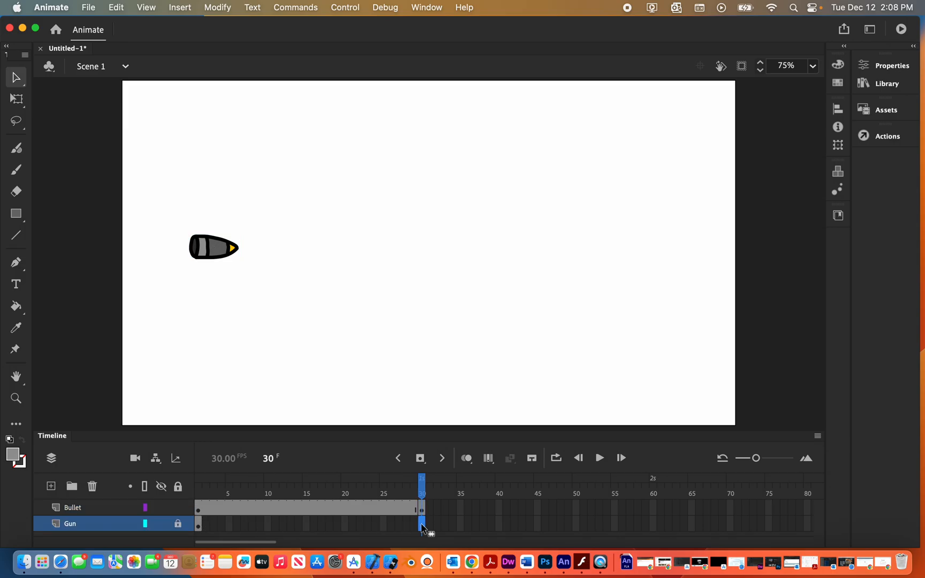
right_click(423, 528)
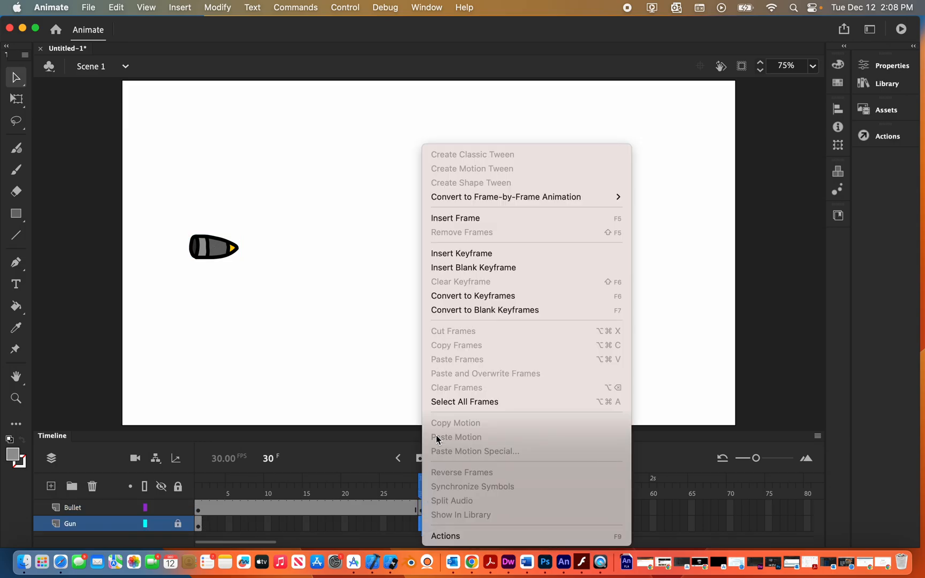
left_click(471, 255)
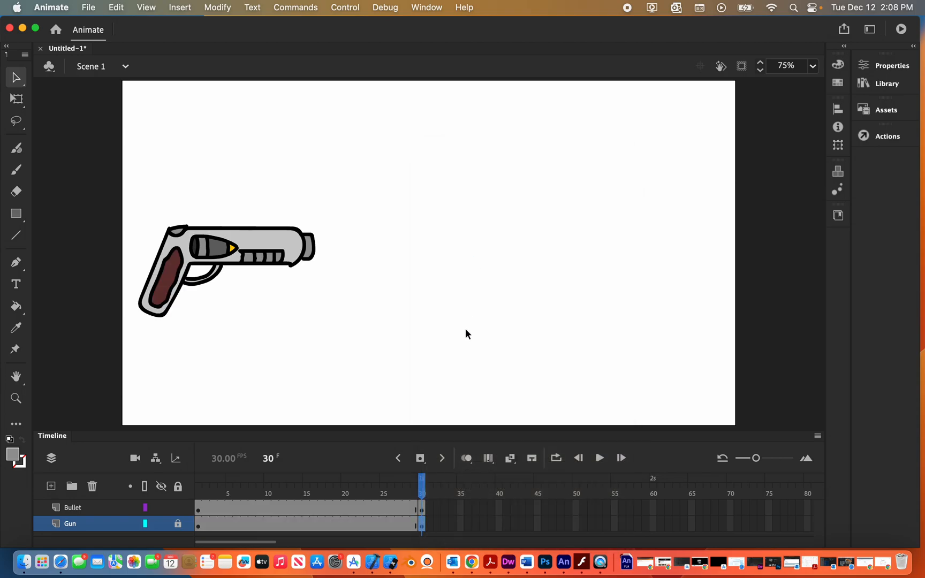
Step: At frame 30, move the bullet straight ahead until it is completely off the stage's right edge, level with the barrel
left_click(199, 509)
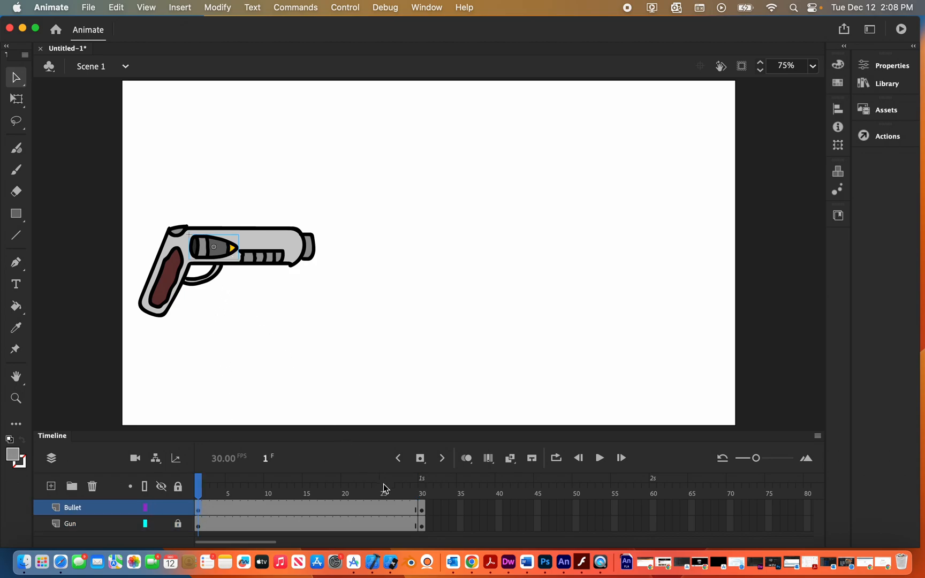
left_click(422, 510)
left_click(200, 512)
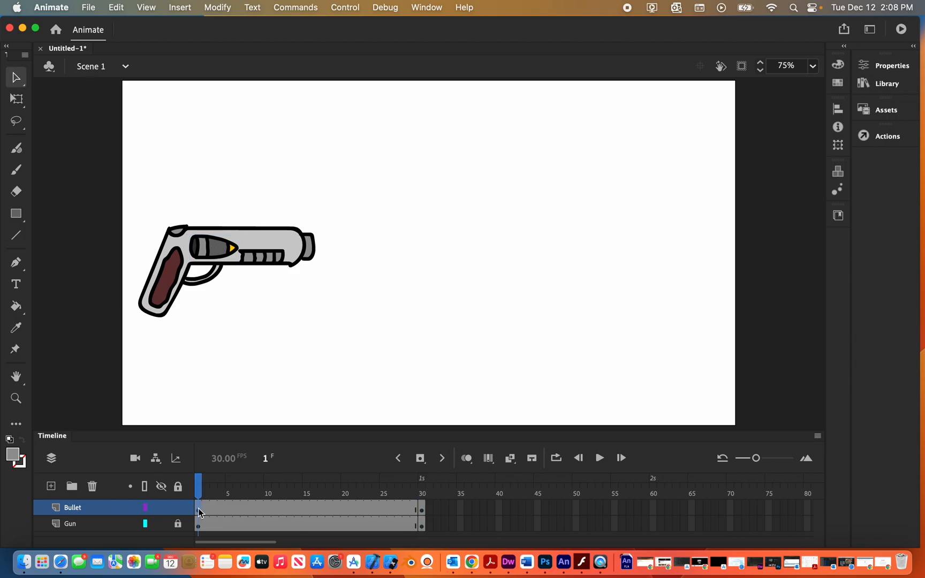
left_click(421, 512)
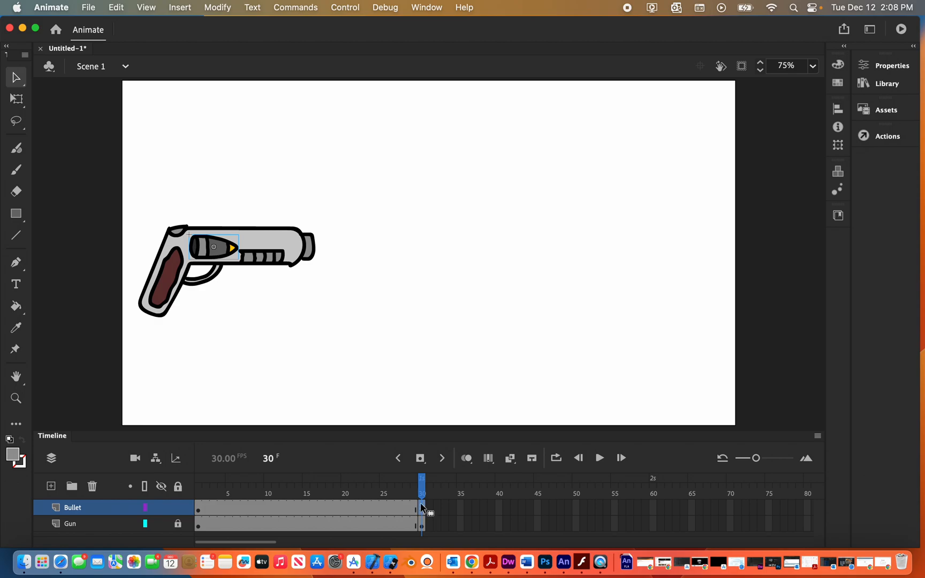
left_click_drag(224, 256, 772, 277)
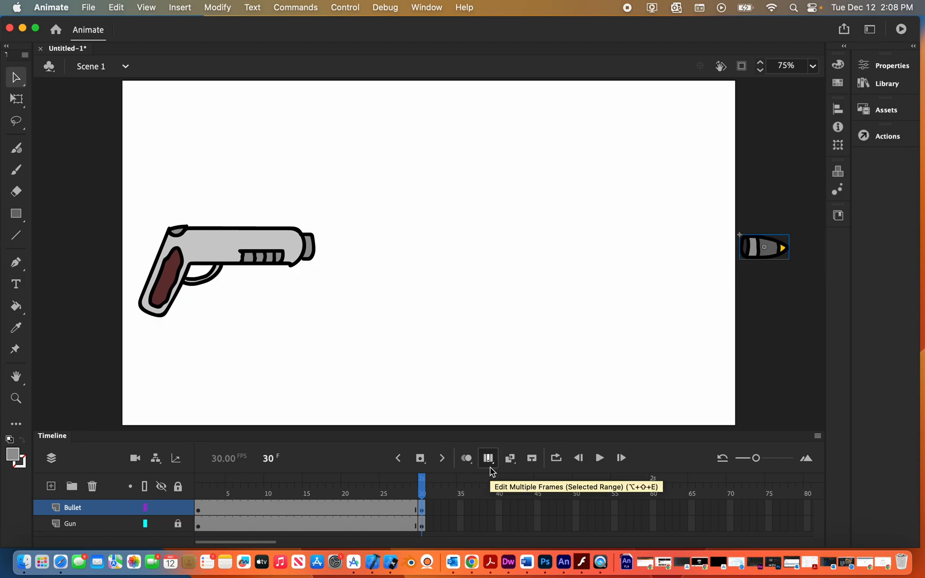
left_click(200, 507)
left_click(422, 507)
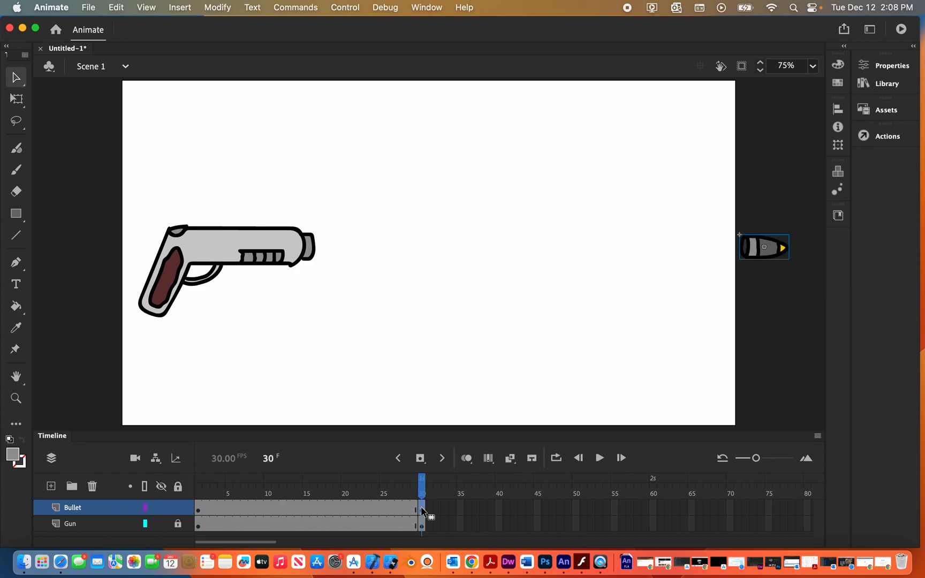
Step: Create a classic tween on the Bullet layer between frames 1 and 30
right_click(310, 506)
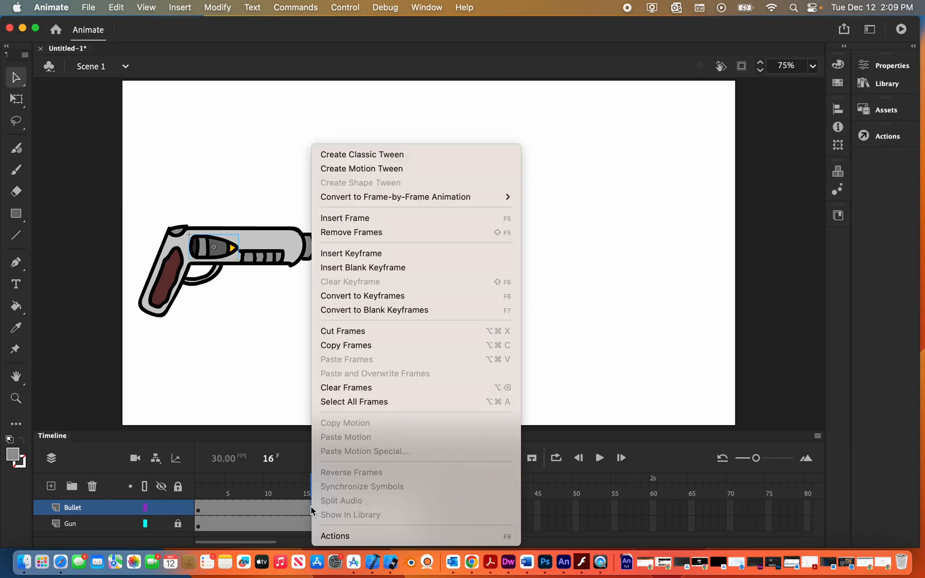
left_click(373, 156)
left_click_drag(315, 506, 198, 513)
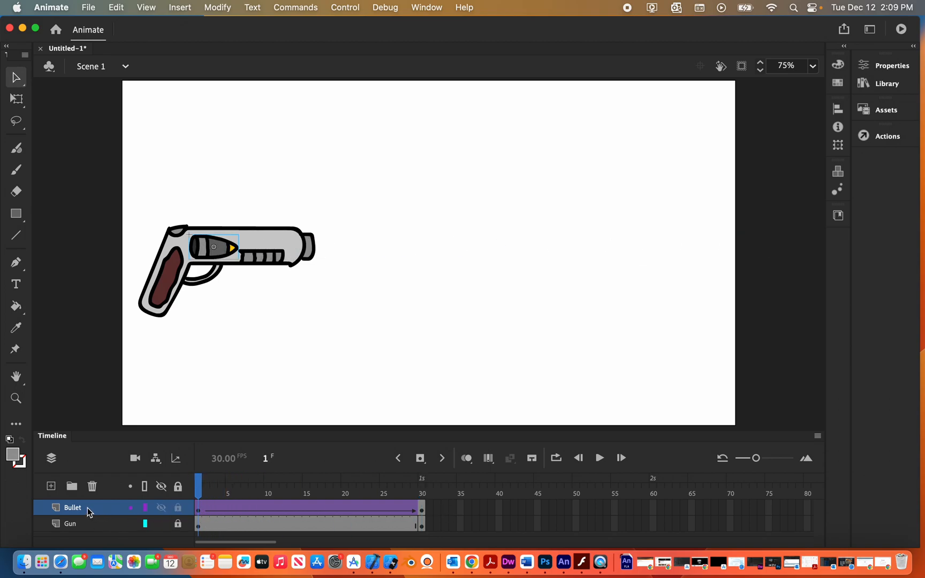
Step: Place the Bullet layer beneath the Gun layer and test the movie to check the shot
left_click_drag(87, 507, 89, 532)
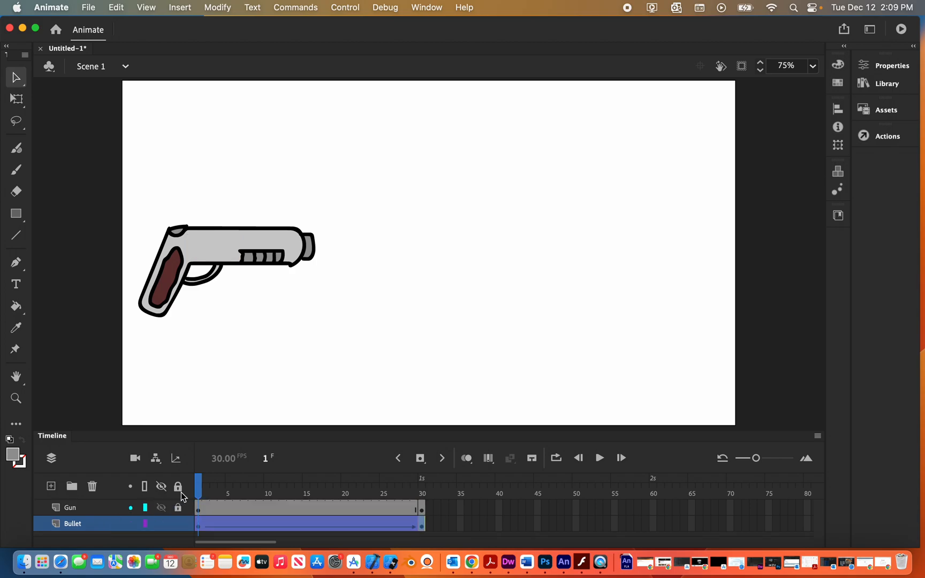
left_click_drag(207, 478, 237, 499)
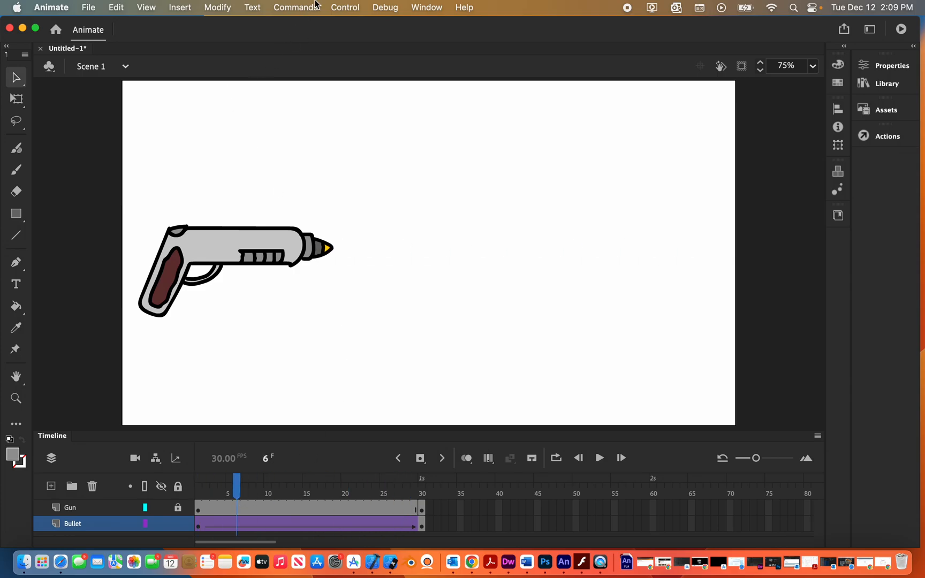
left_click(345, 7)
left_click(341, 140)
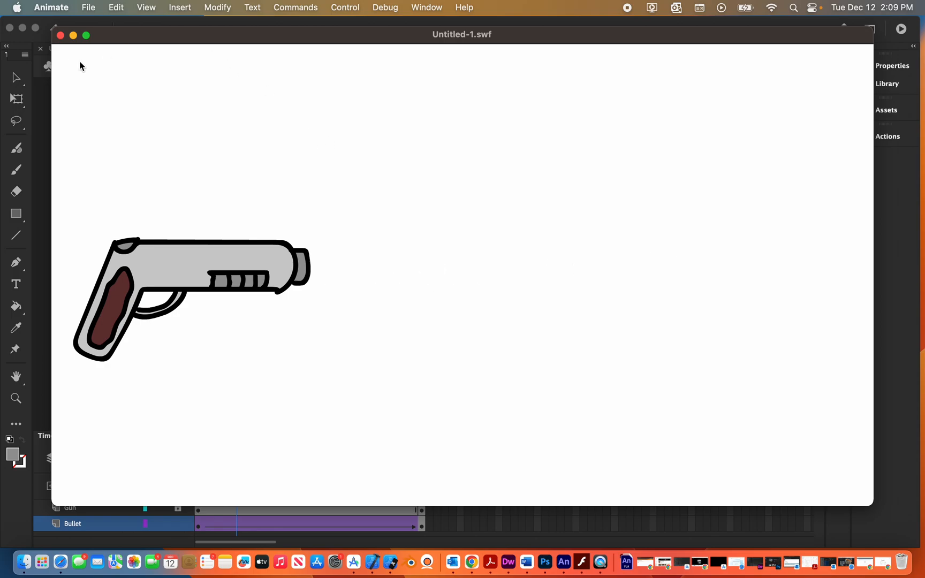
left_click(61, 36)
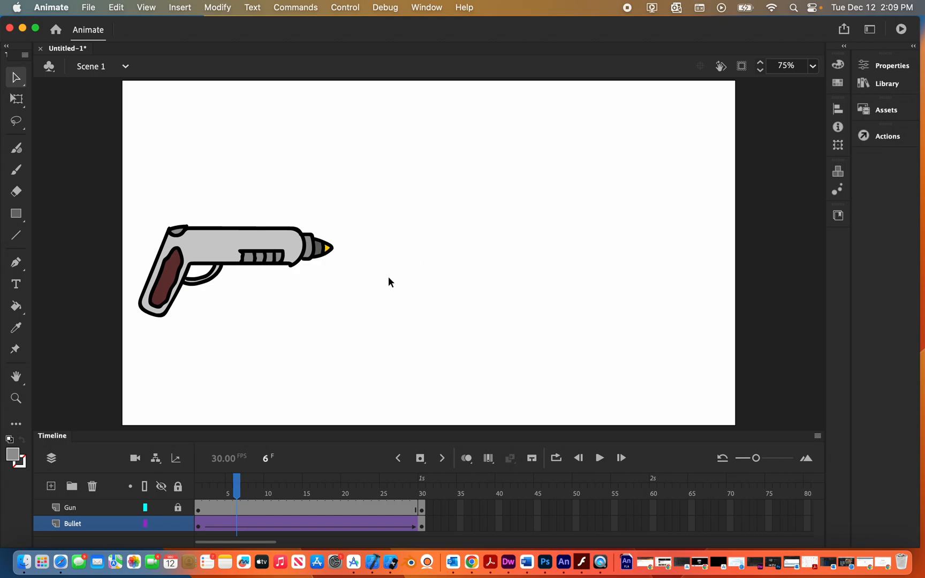
Step: Enlarge the timeline area and add a new layer named SoundFX above the Gun layer
left_click_drag(124, 429, 124, 412)
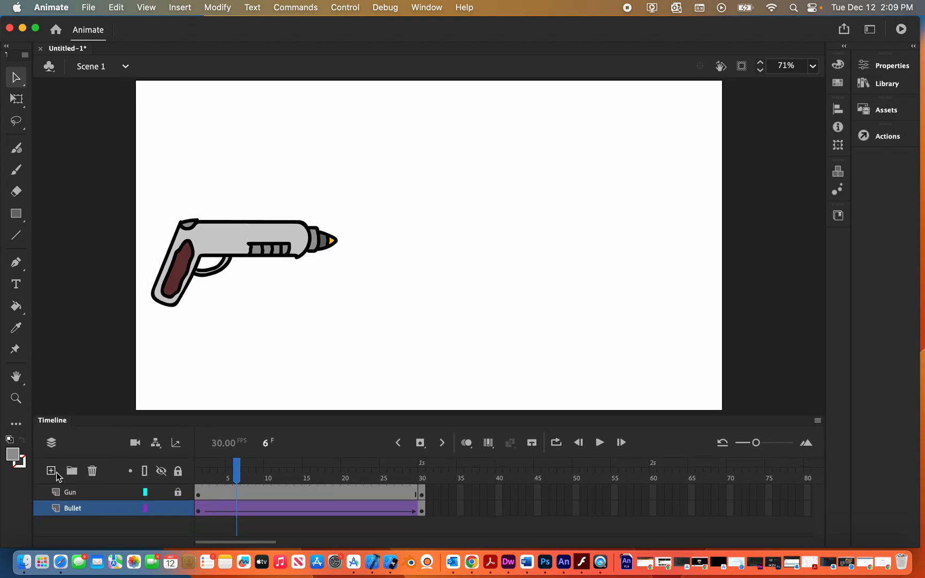
left_click(51, 471)
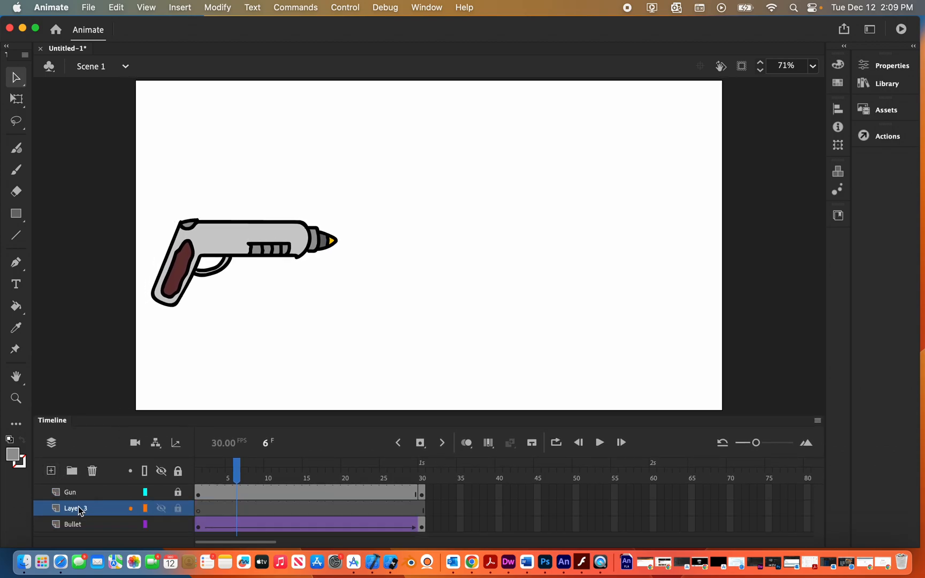
left_click_drag(78, 509, 78, 489)
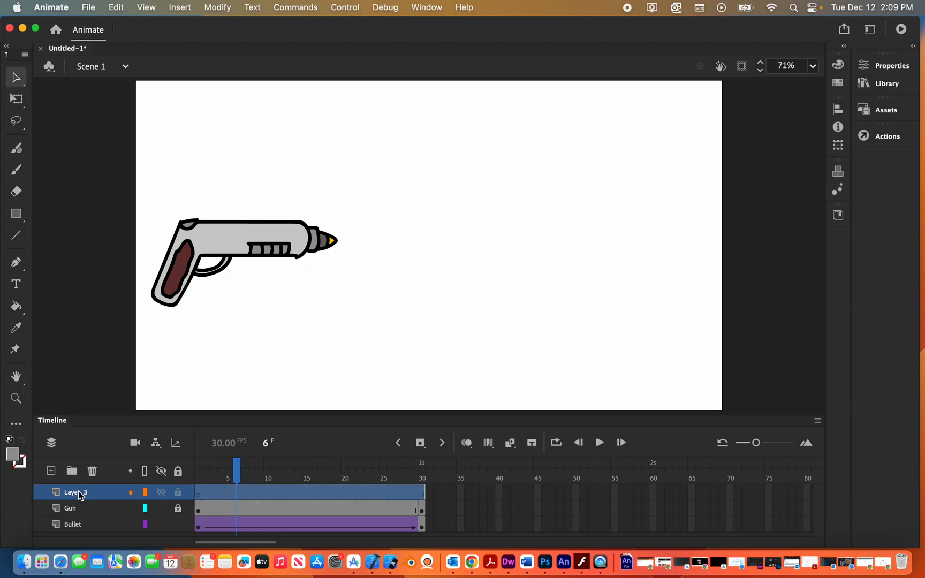
double_click(81, 492)
type("Soun")
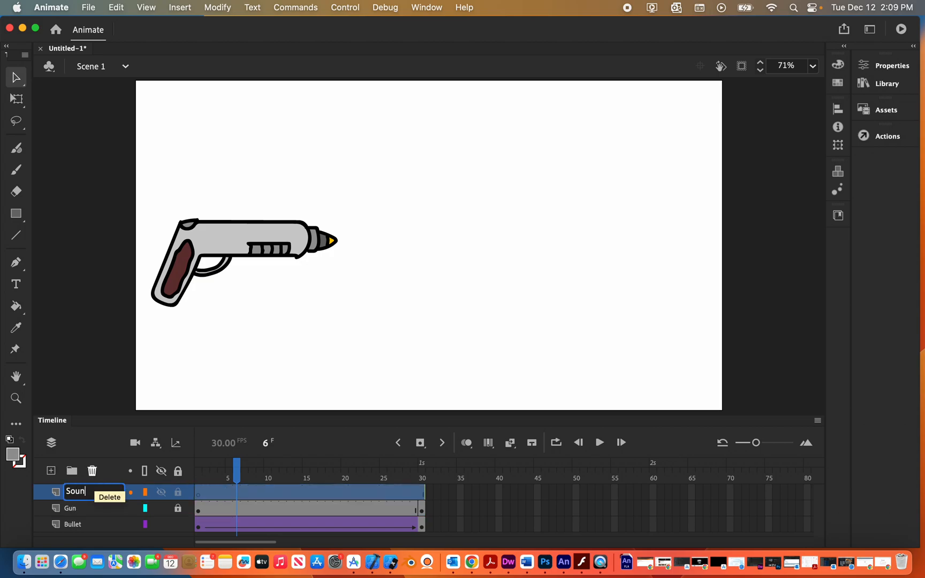
key("Return")
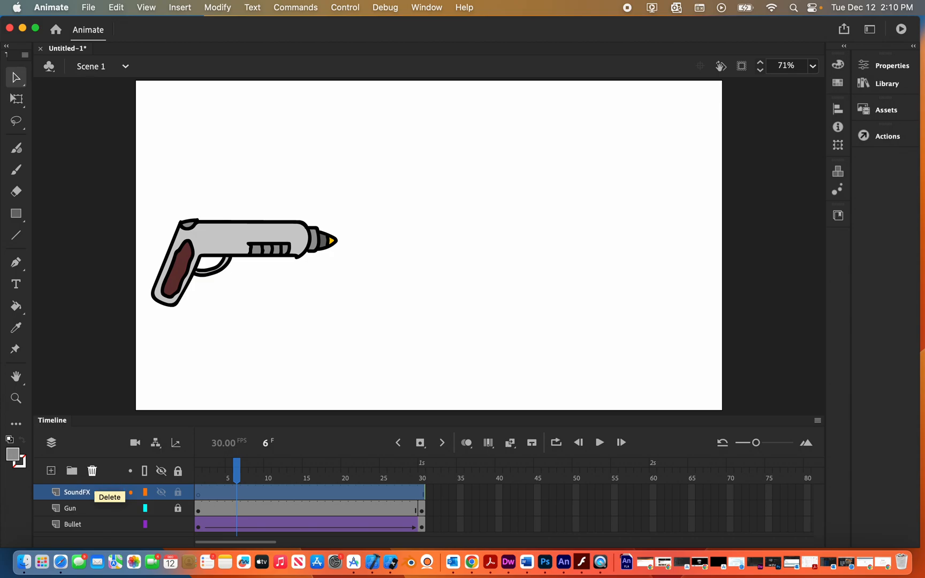
Step: Move the SoundFX layer beneath the Bullet layer and select its first frame
left_click(199, 492)
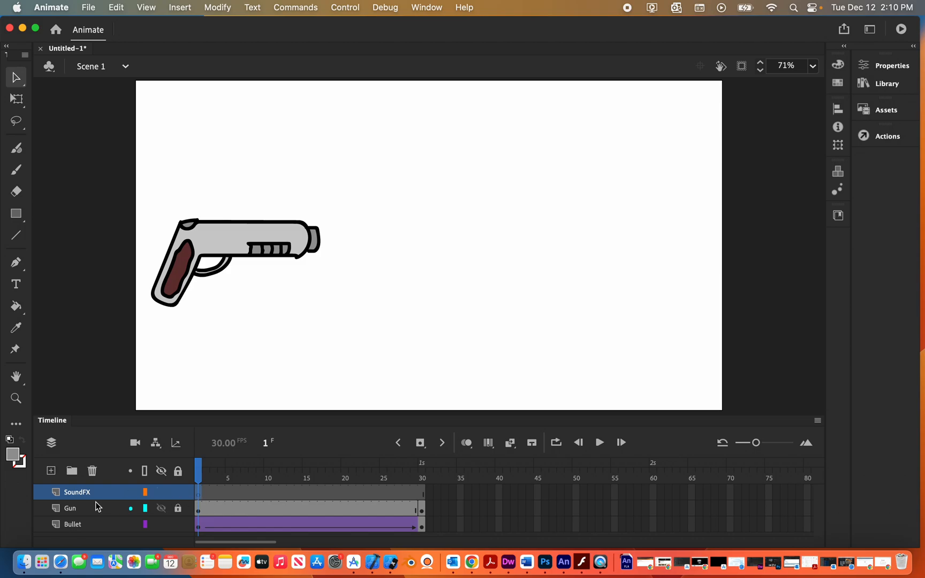
left_click_drag(91, 493, 90, 535)
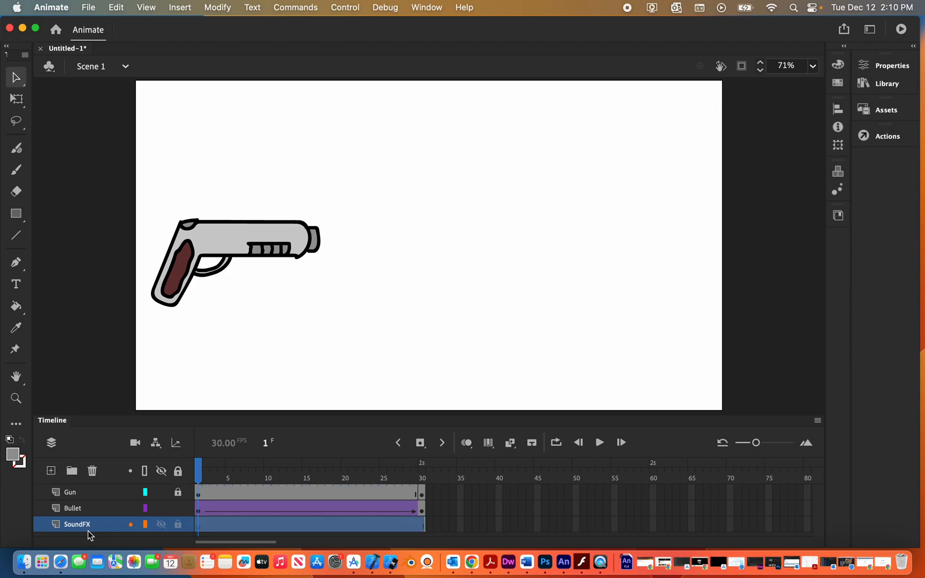
left_click(199, 528)
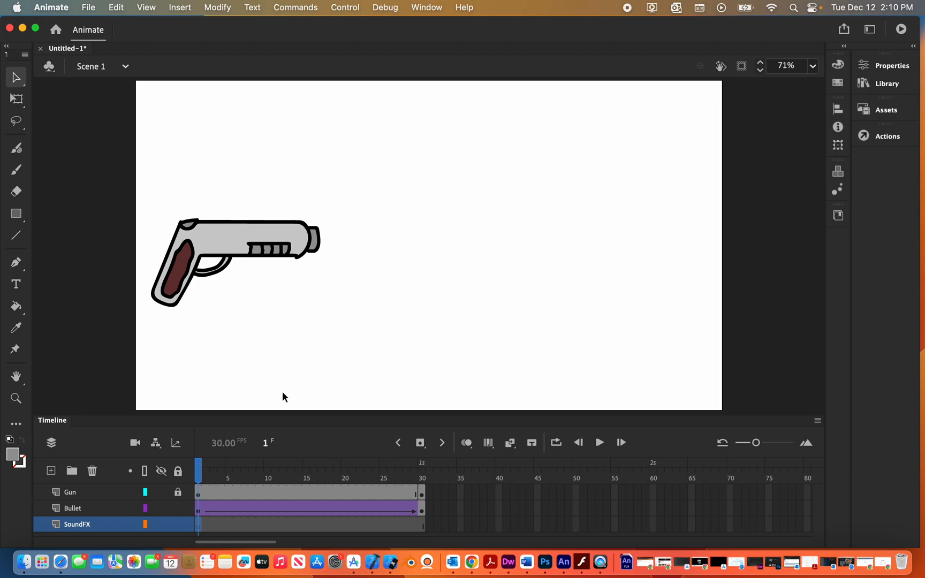
Step: Switch to Chrome and bring up its minimized New Tab window
left_click(471, 567)
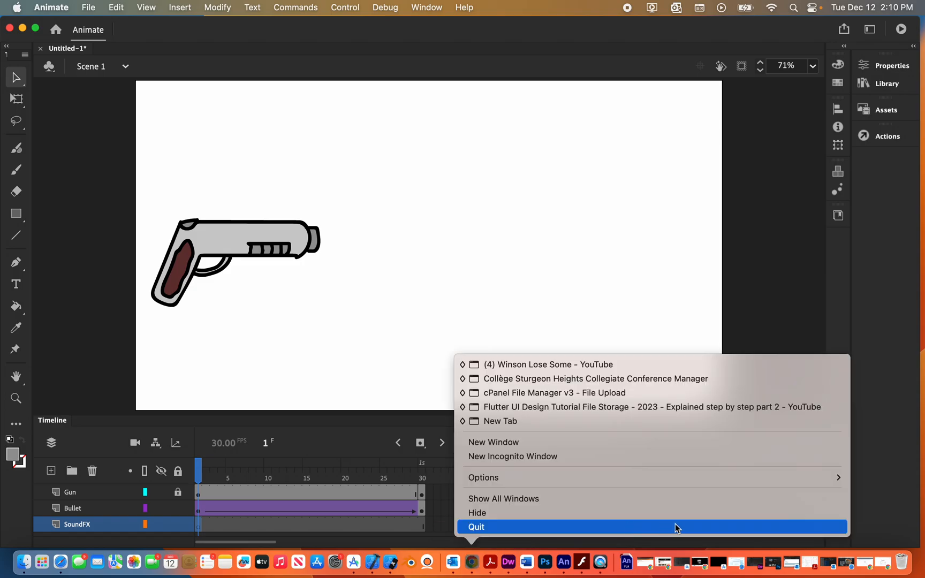
left_click(907, 534)
left_click(884, 564)
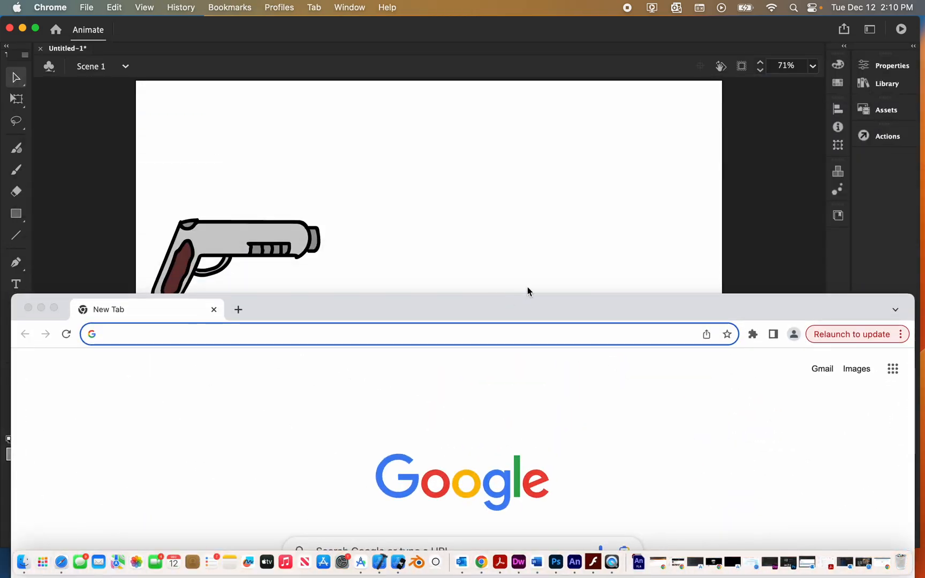
Step: Move the Chrome window fully into view and go to soundbible.com
left_click_drag(706, 314, 692, 29)
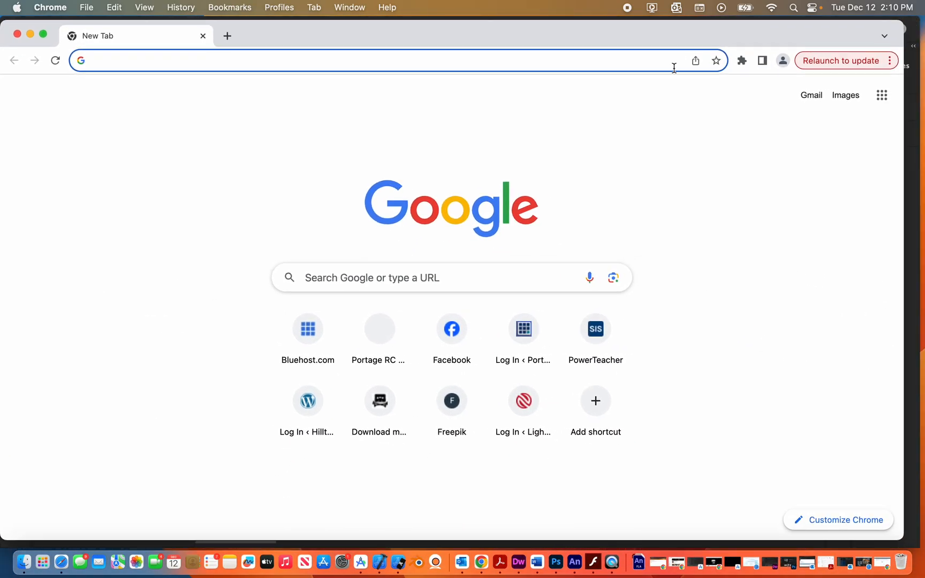
type("soundb")
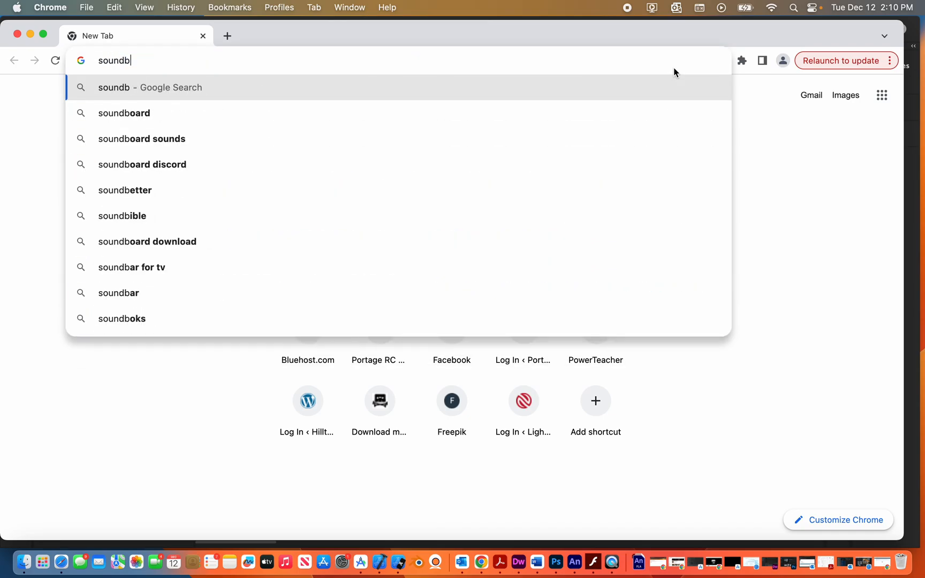
type("ible.com")
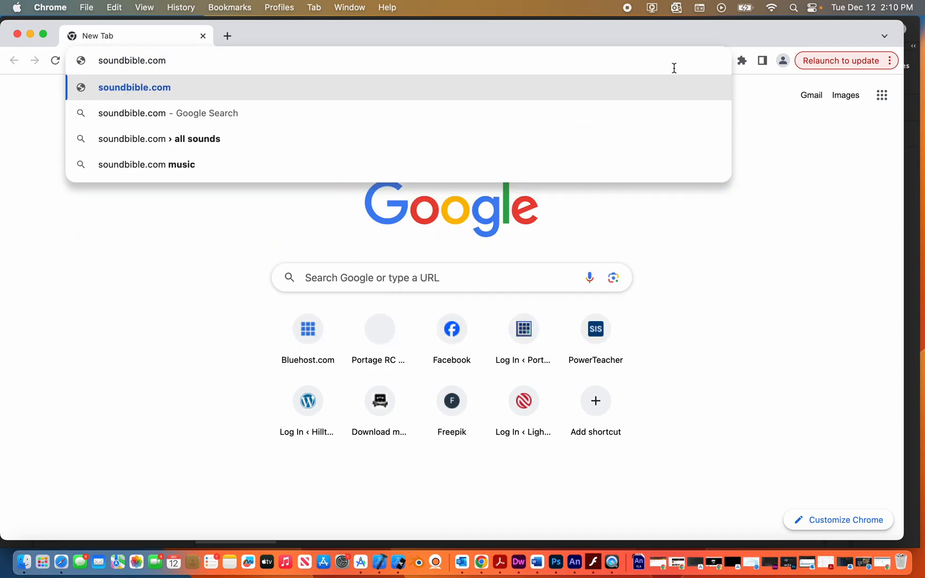
key("Return")
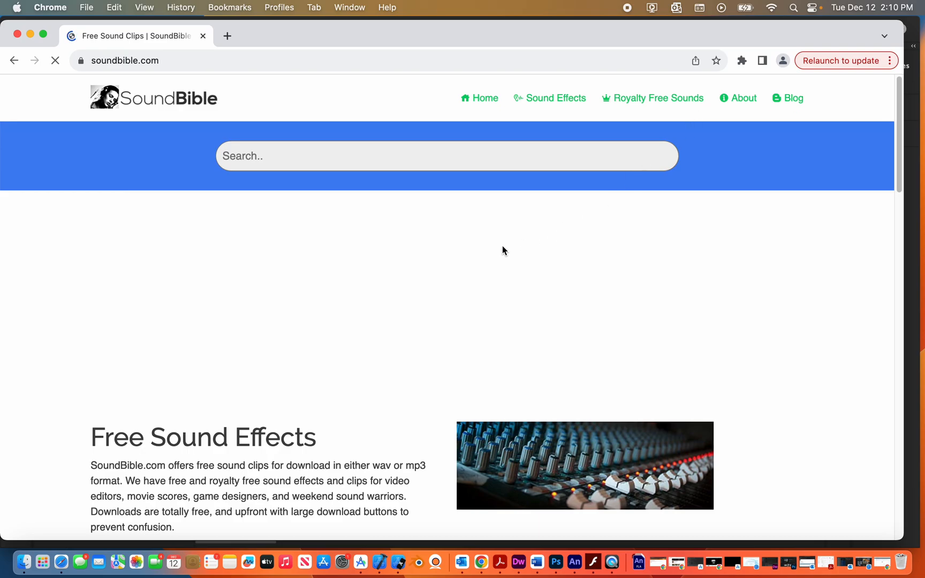
scroll(376, 263, "down", 5)
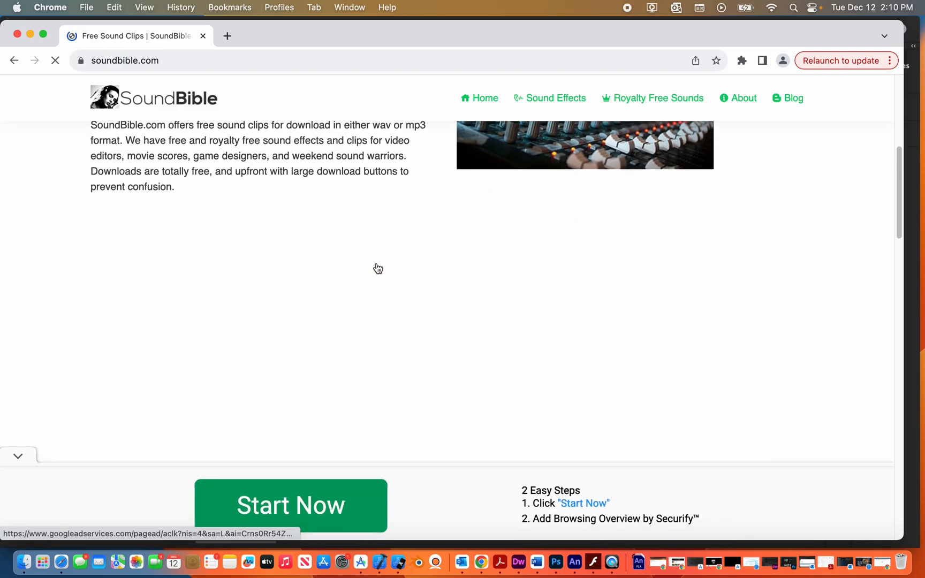
scroll(376, 266, "up", 5)
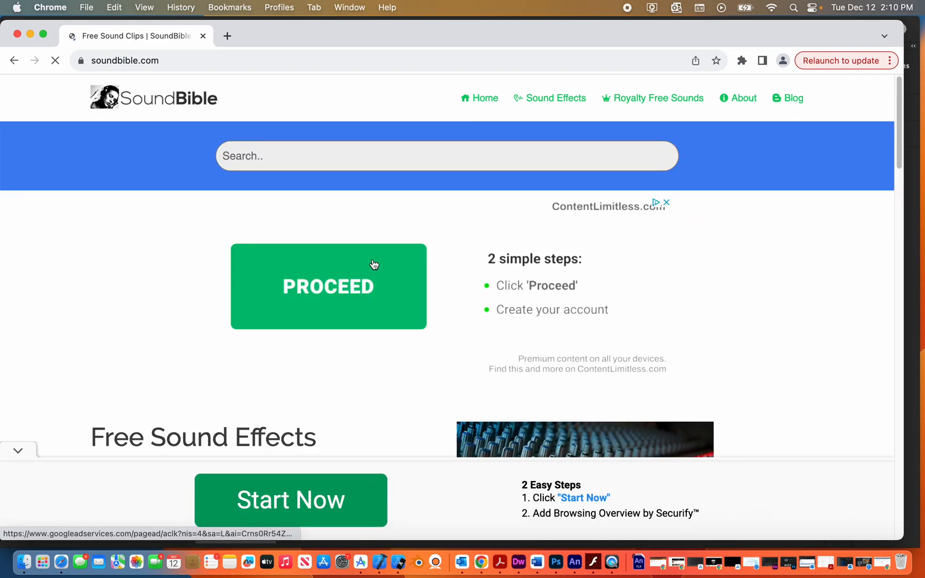
Step: Search the SoundBible site for gun
left_click(313, 154)
type("gun")
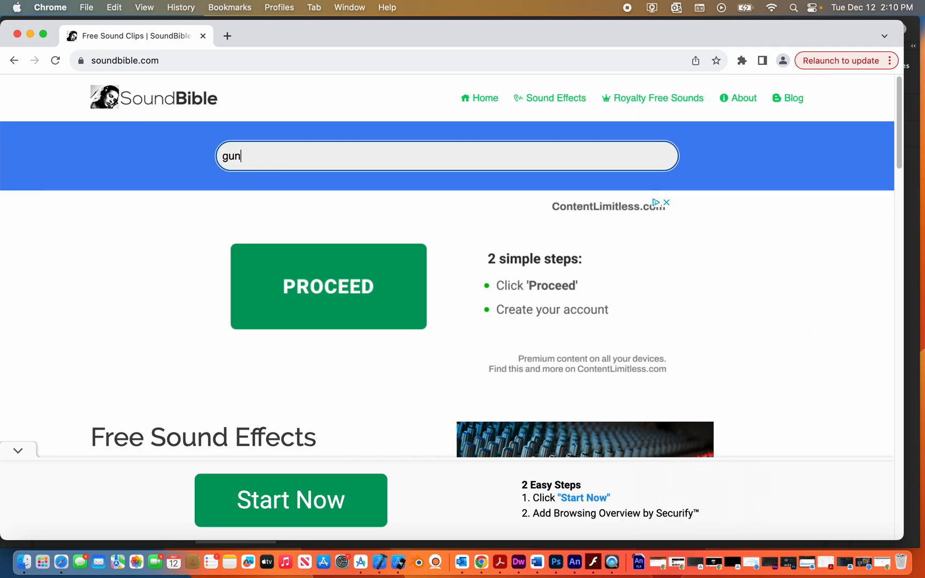
key("Return")
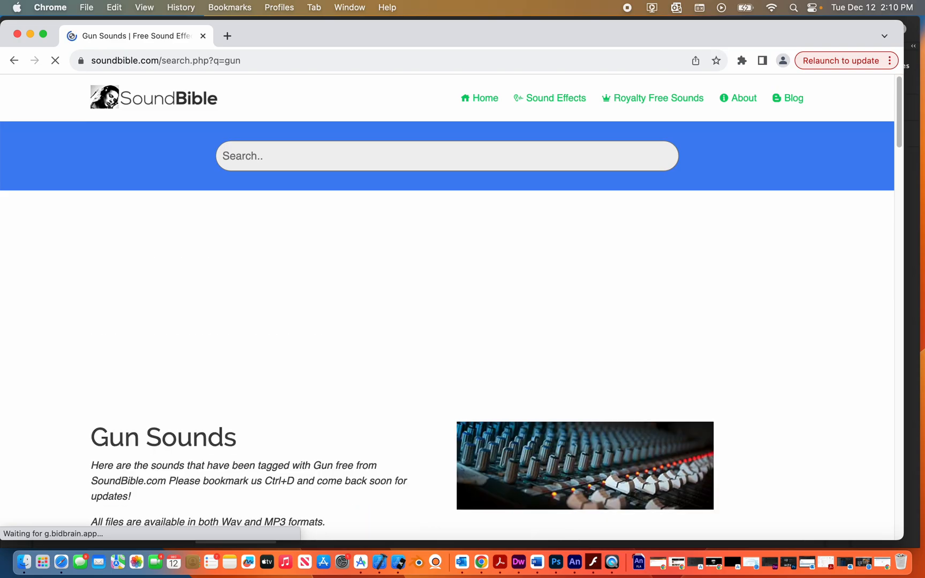
Step: Browse the gun sounds and preview the Shot Gun and MP5 SMG 9mm clips
scroll(260, 196, "down", 5)
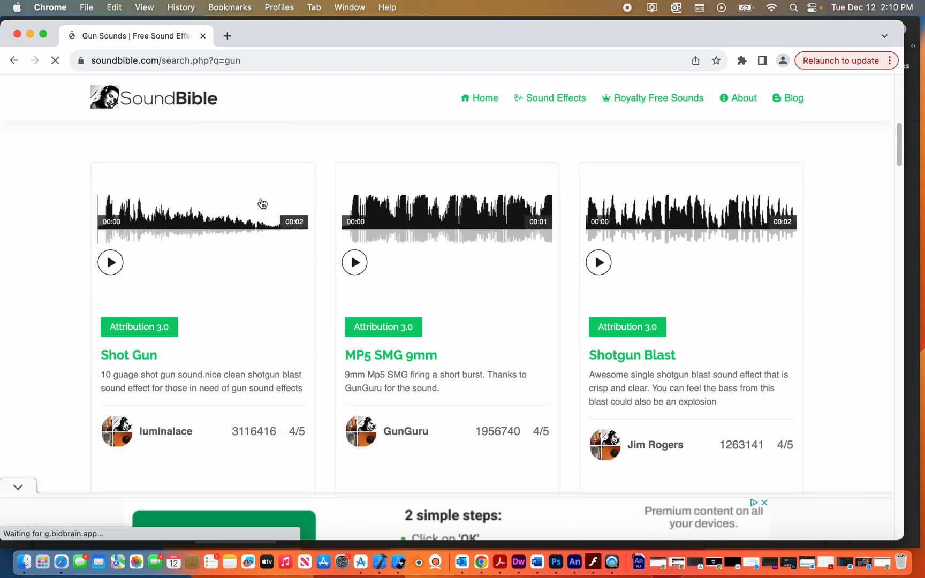
scroll(170, 287, "down", 3)
scroll(170, 287, "down", 10)
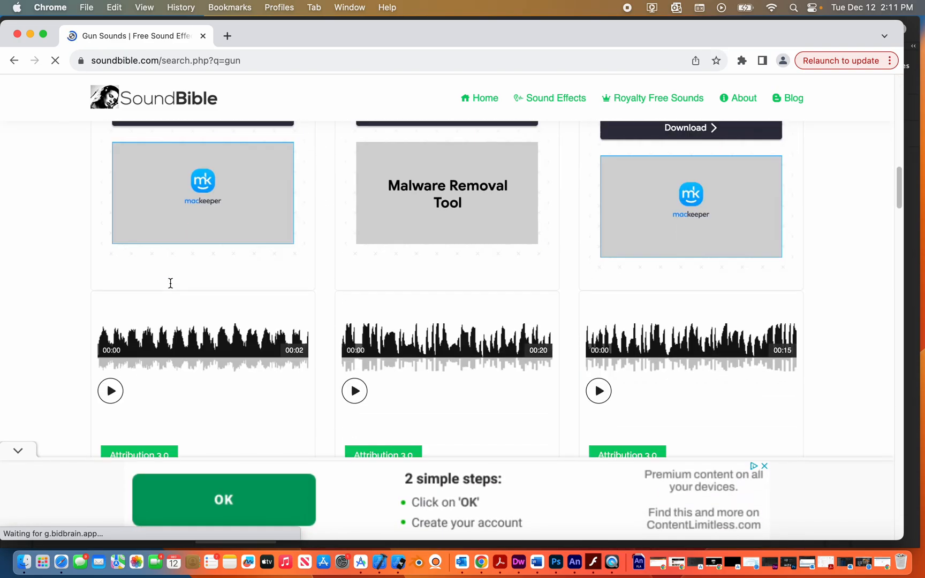
scroll(171, 287, "down", 1)
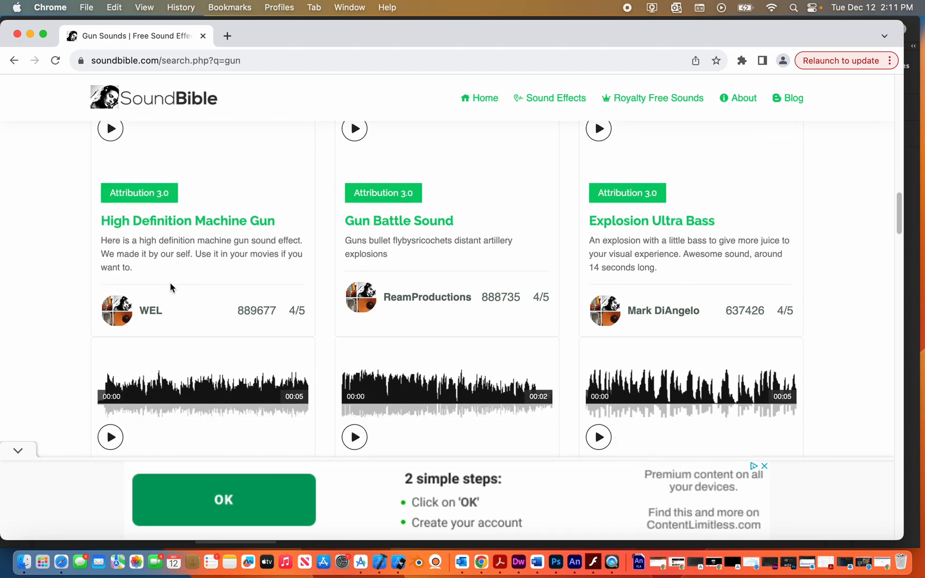
scroll(170, 287, "down", 7)
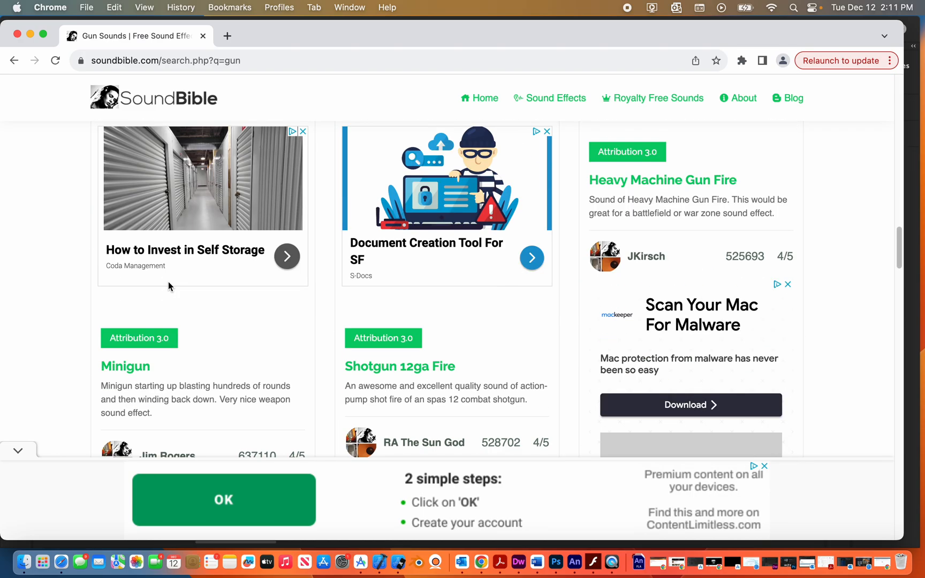
scroll(170, 287, "up", 8)
scroll(169, 281, "up", 10)
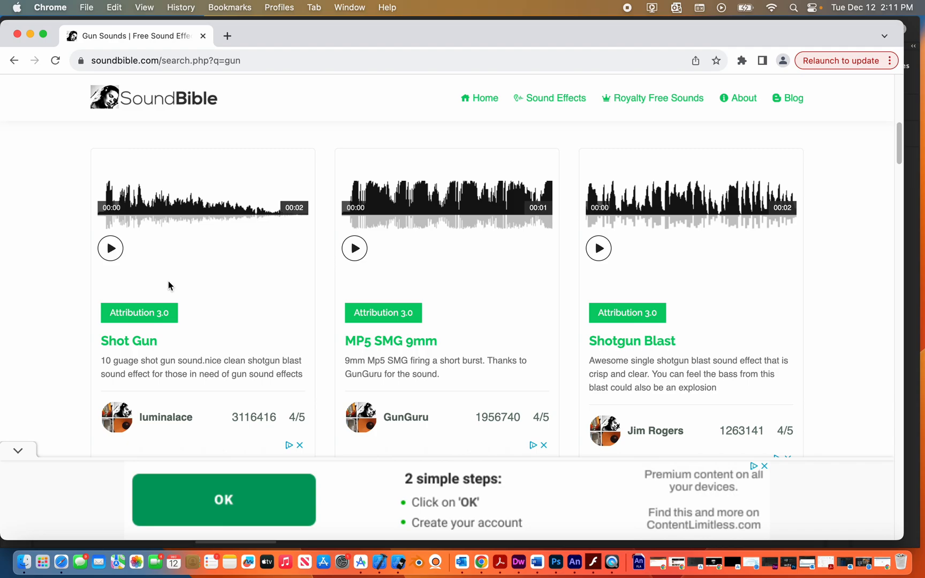
left_click(111, 247)
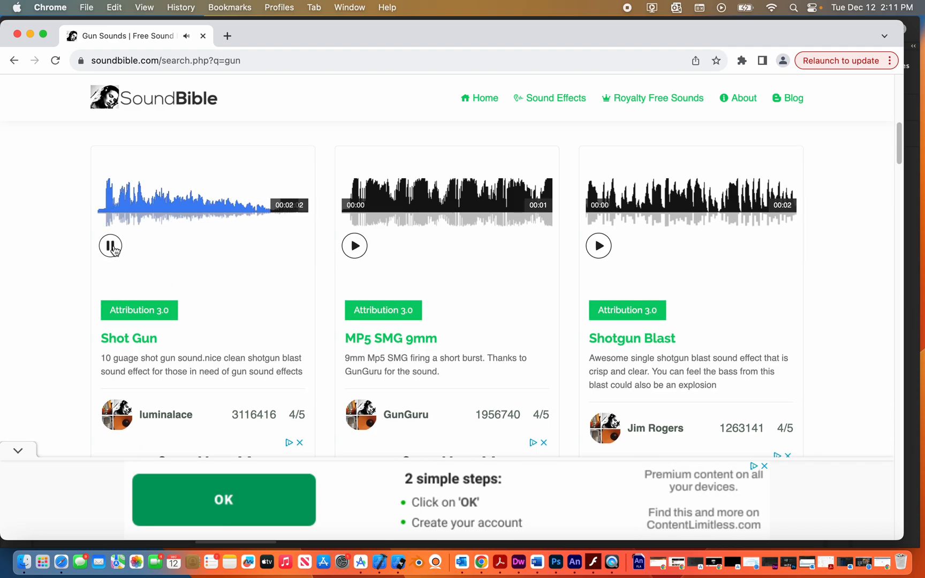
left_click(358, 246)
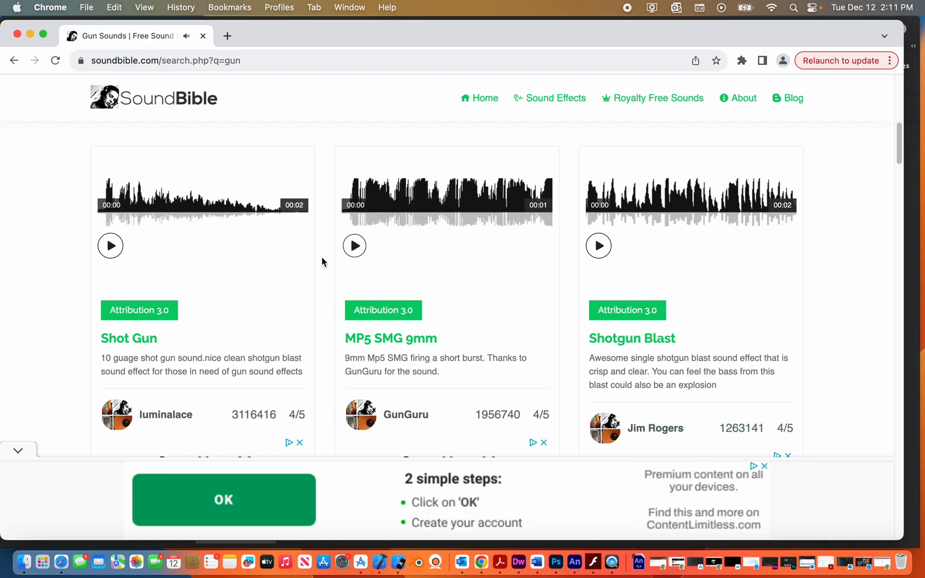
scroll(396, 270, "up", 4)
scroll(396, 270, "down", 4)
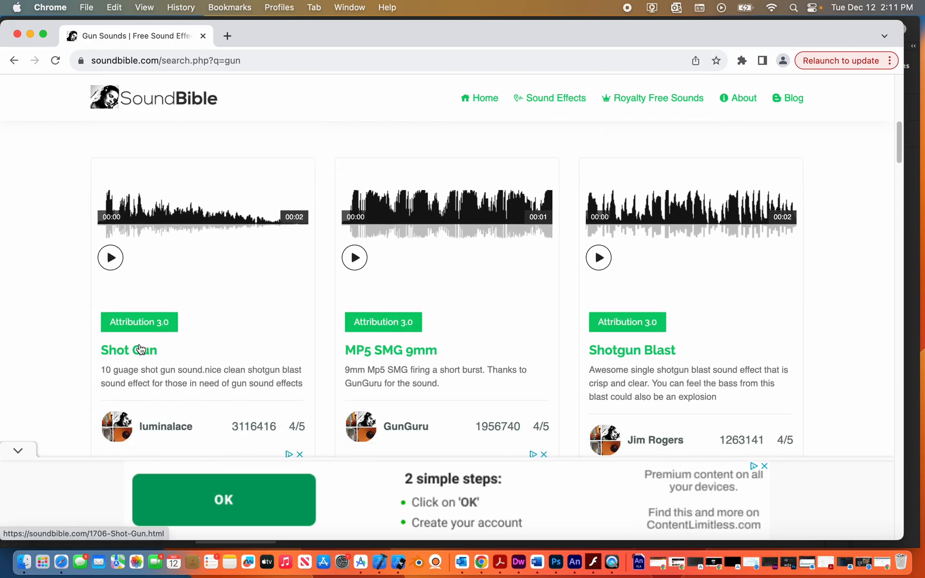
Step: Open the Shot Gun sound's page, dismissing the advertisement, and try to download its MP3 version
left_click(127, 353)
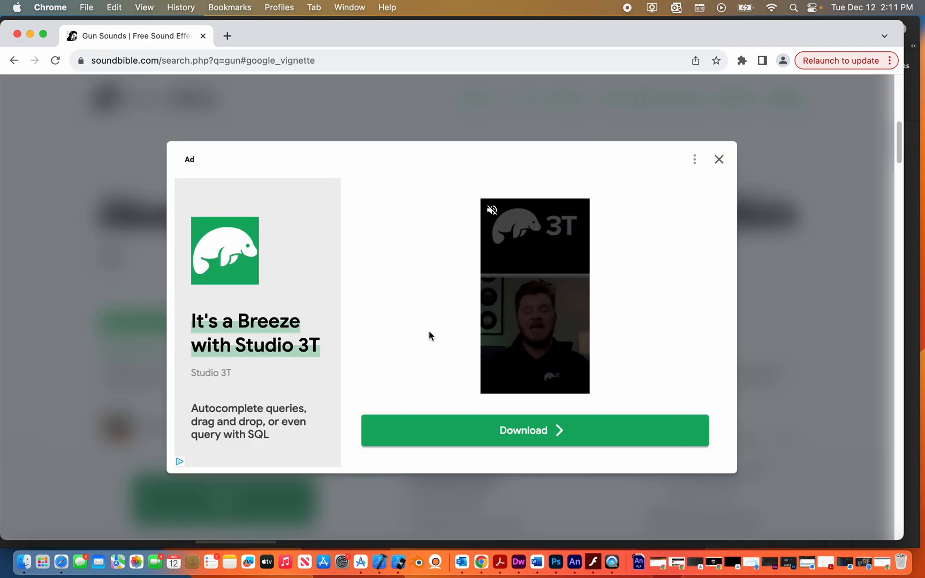
left_click(719, 160)
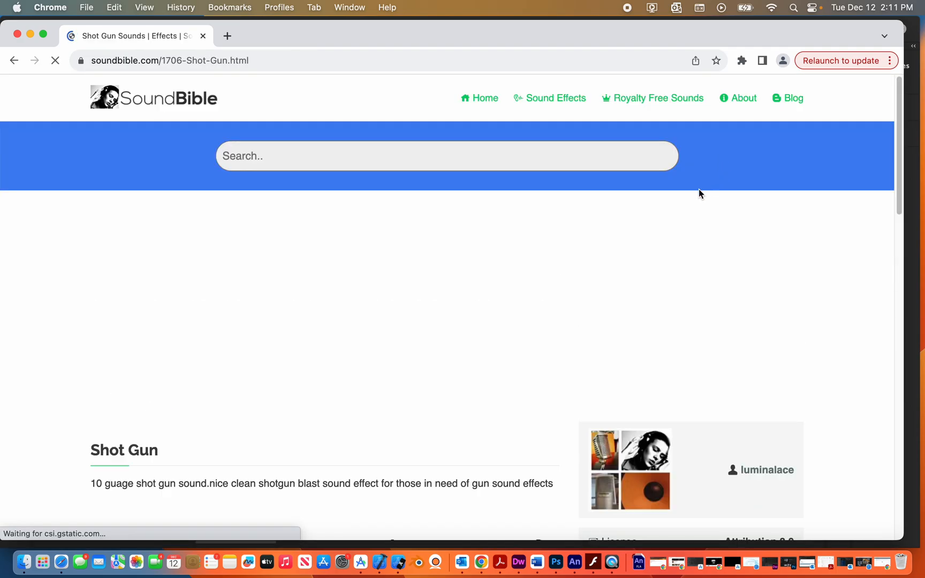
scroll(354, 313, "down", 4)
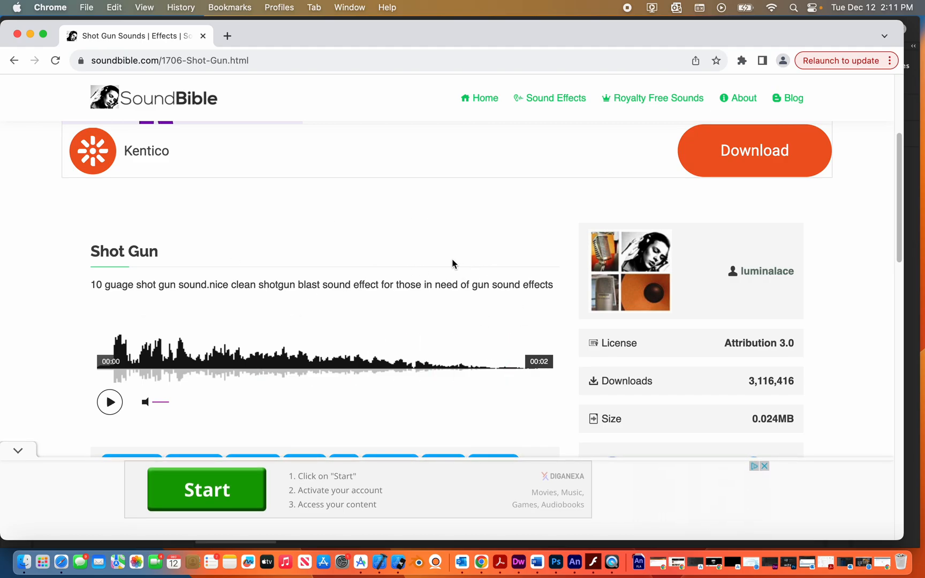
scroll(452, 263, "down", 3)
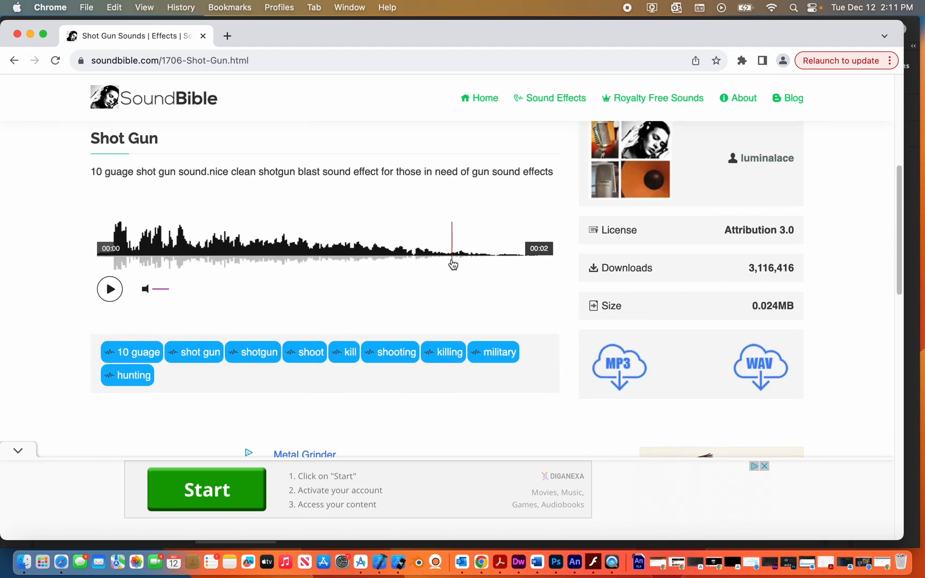
scroll(453, 265, "up", 1)
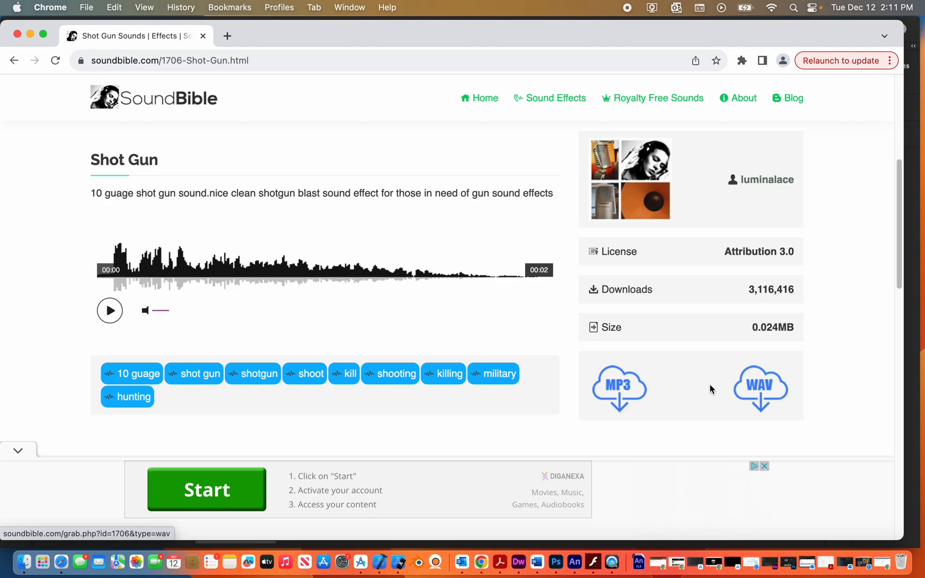
left_click(622, 386)
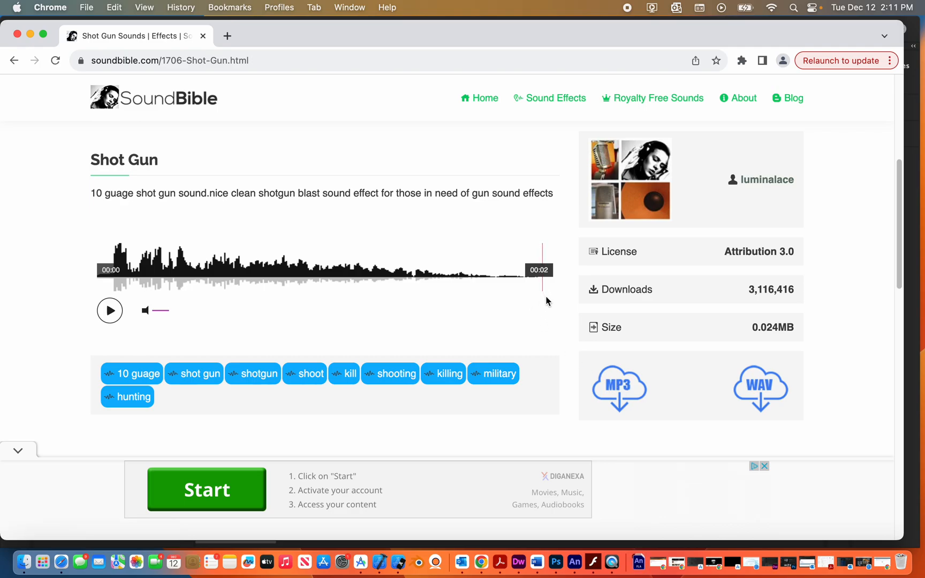
Step: Minimize Chrome and move the Animate window down to uncover QuickTime Player's open-file dialog
mouse_move(306, 33)
left_mouse_down()
mouse_move(306, 96)
mouse_move(317, 90)
mouse_move(320, 33)
left_mouse_up()
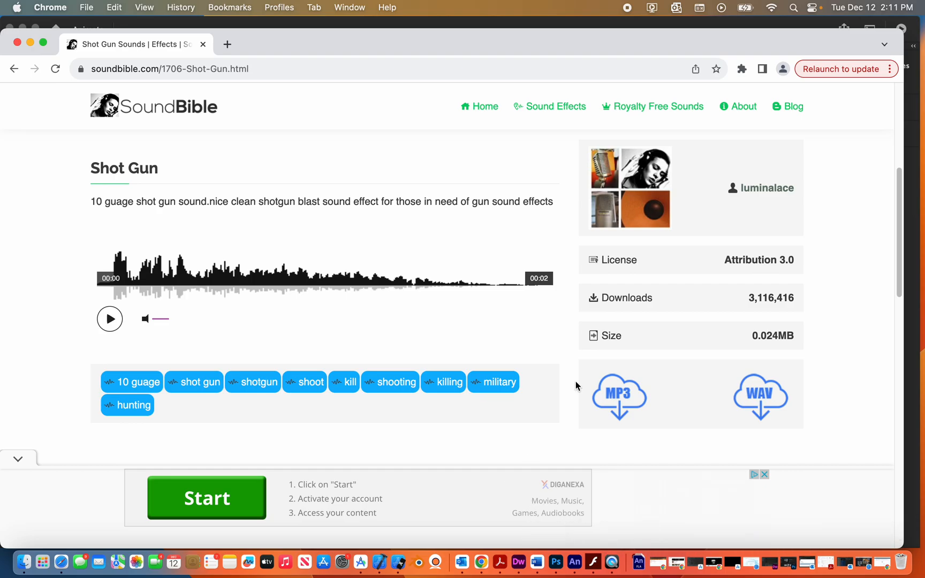
left_click(30, 43)
left_click_drag(313, 29, 298, 211)
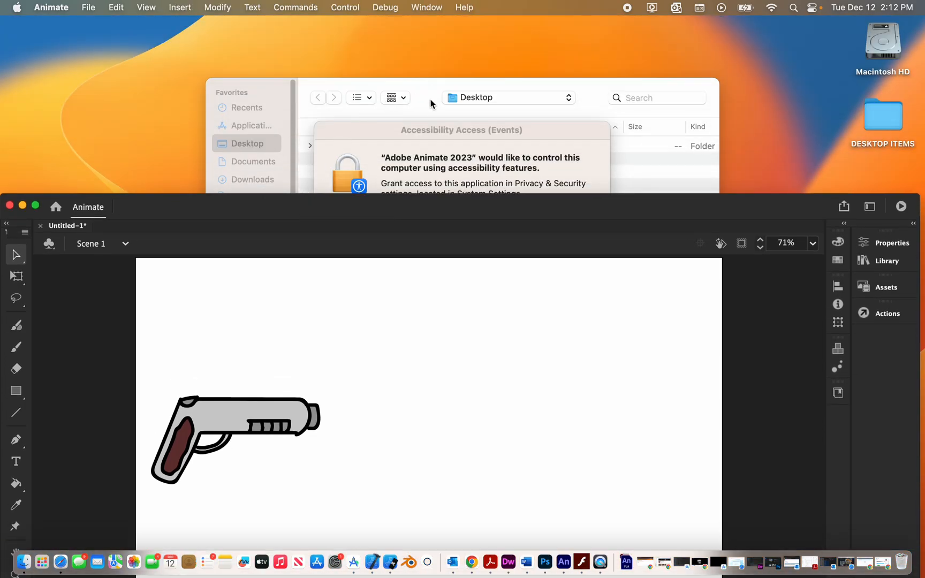
left_click_drag(429, 87, 451, 64)
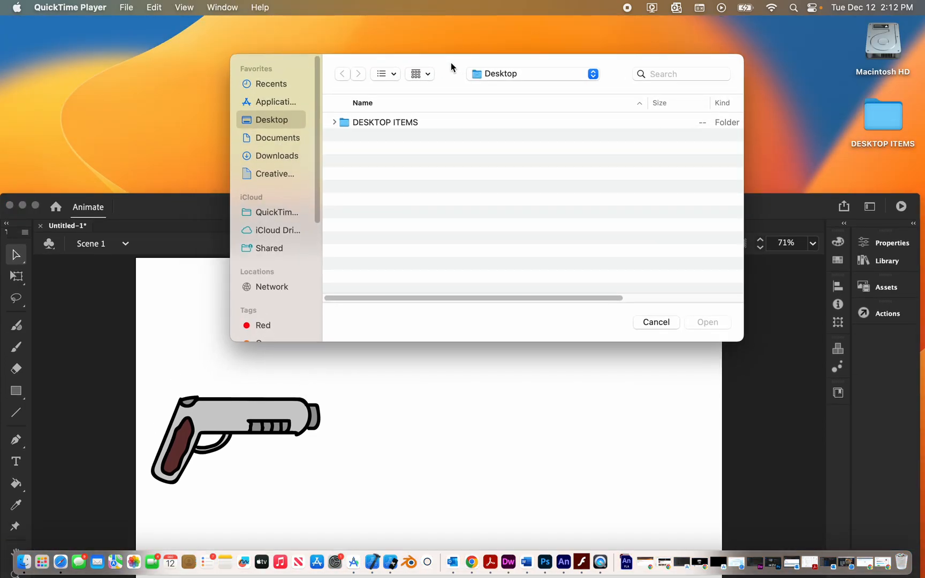
Step: Look for the sound file in the Downloads folder sorted by date added, and bring the Animate window back up
left_click(271, 156)
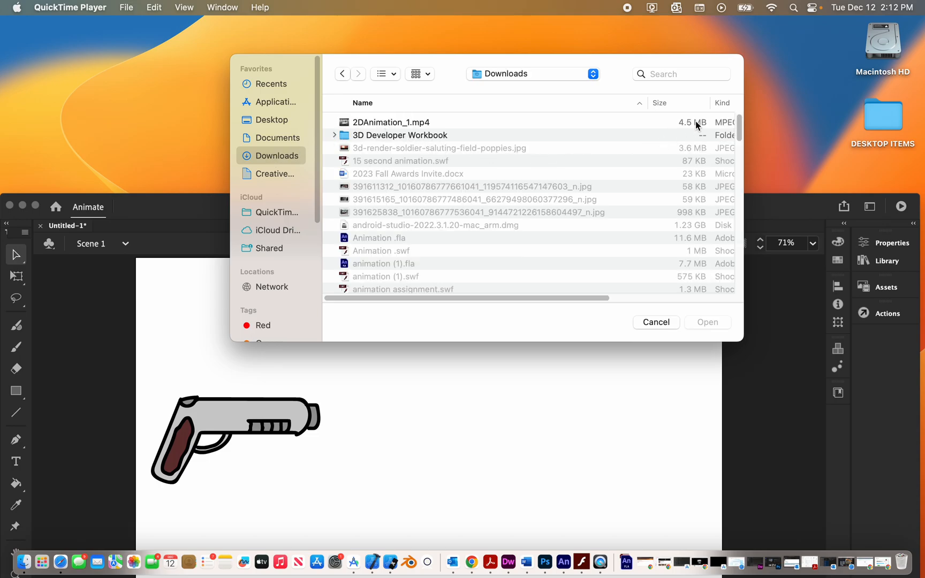
left_click_drag(744, 181, 868, 175)
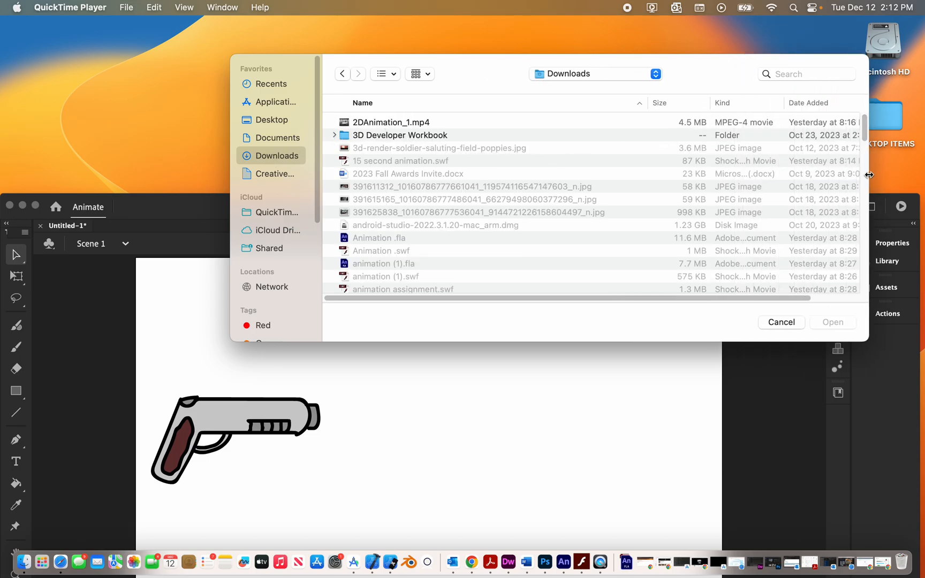
left_click(810, 103)
left_click(809, 104)
left_click(801, 106)
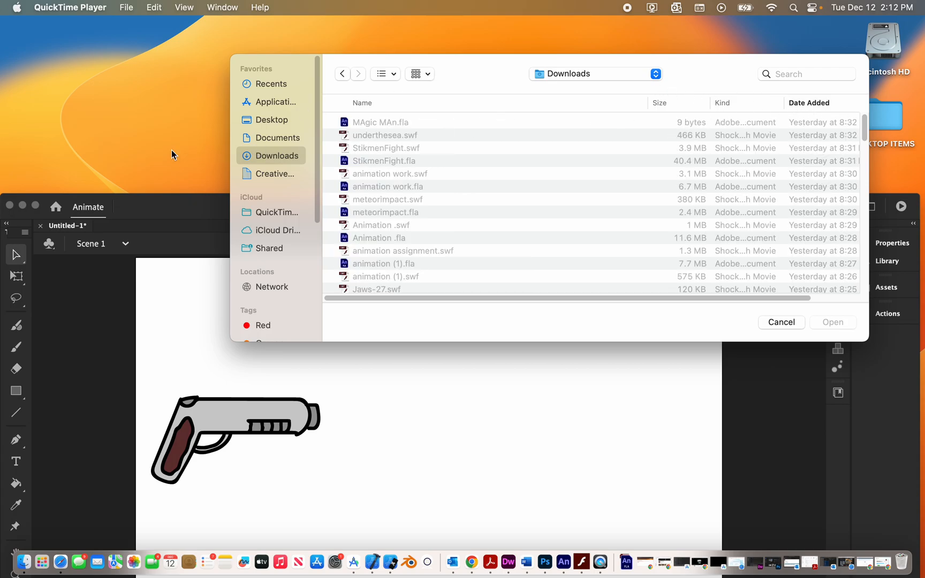
left_click(156, 207)
left_click_drag(169, 206, 184, 33)
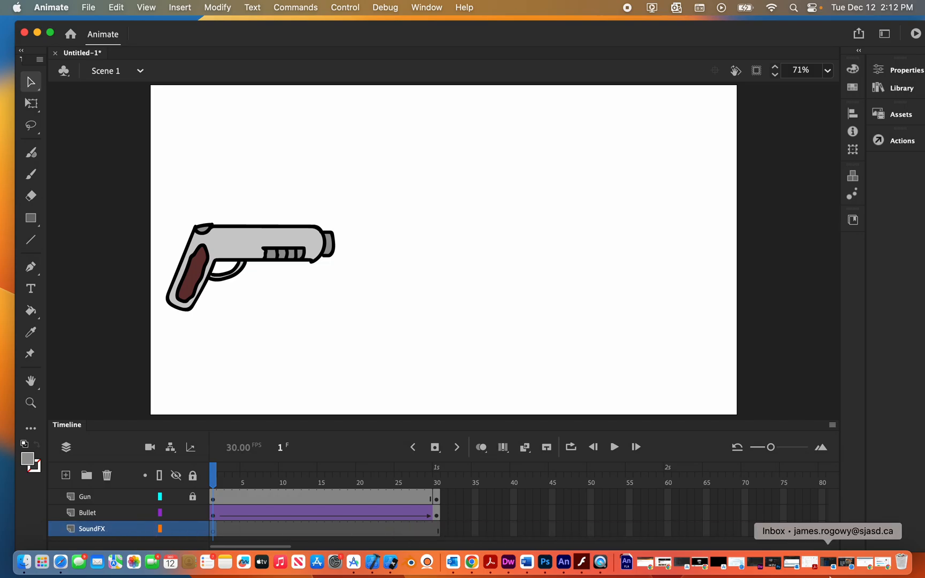
Step: Restore the Shot Gun page in Chrome, save its linked MP3 file to the Desktop, and minimize Chrome
left_click(886, 567)
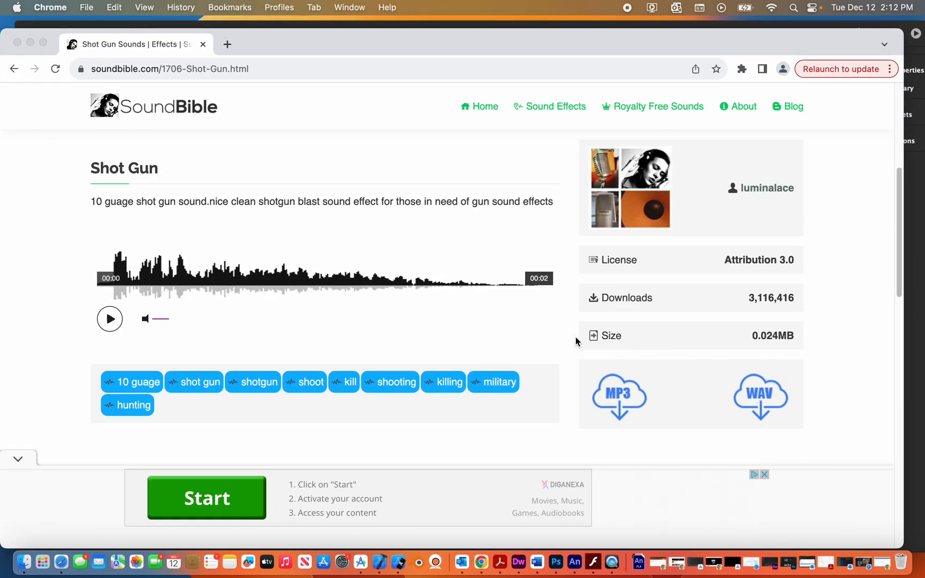
left_click(616, 397)
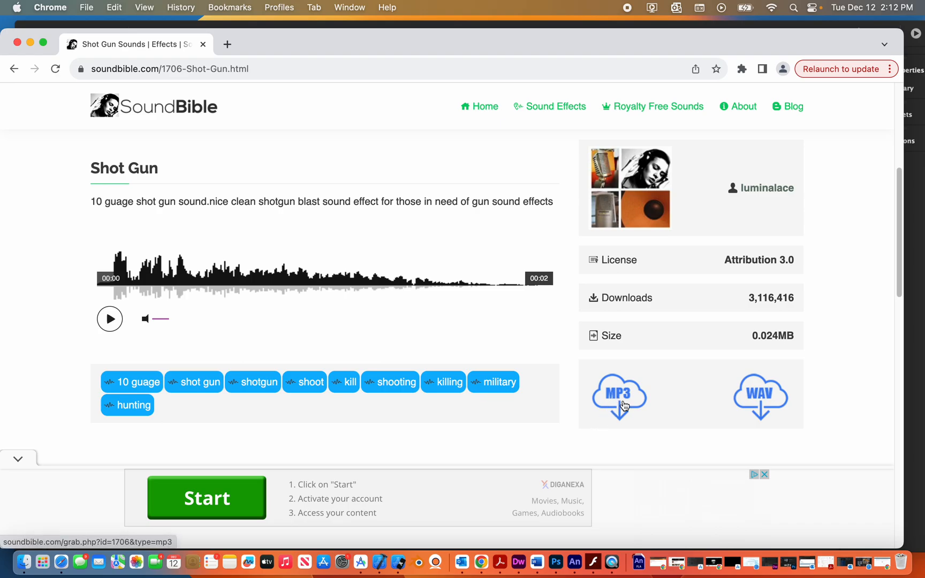
right_click(624, 399)
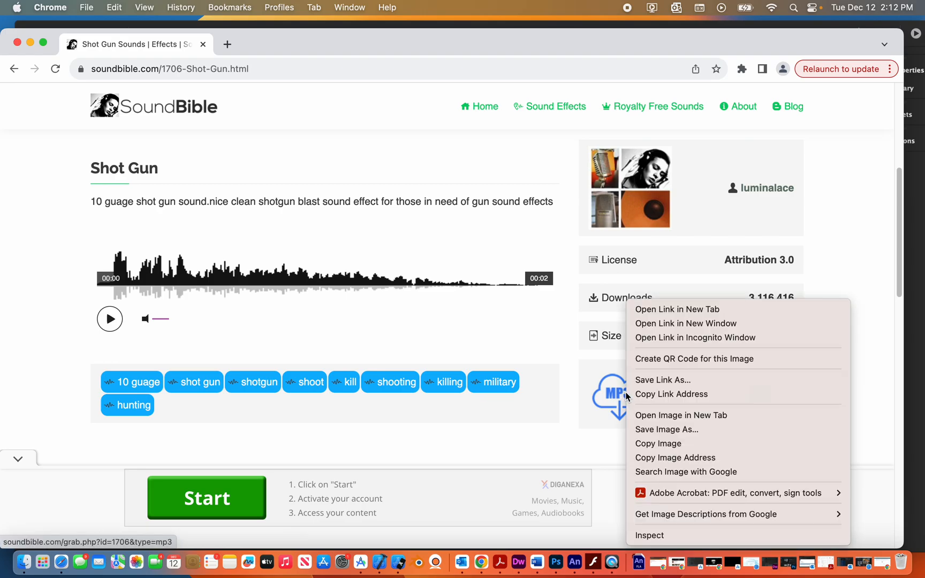
left_click(672, 380)
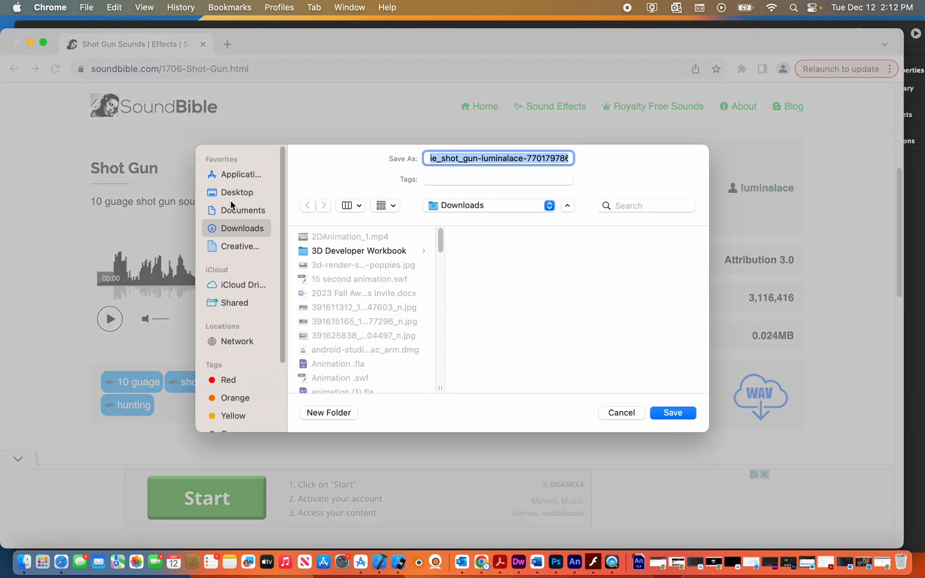
left_click(234, 194)
left_click(672, 414)
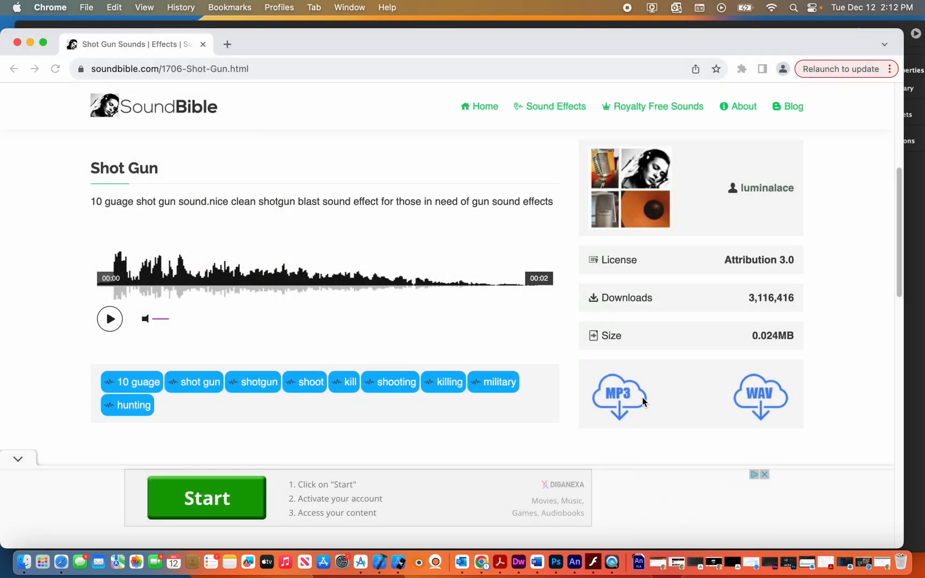
left_click(30, 43)
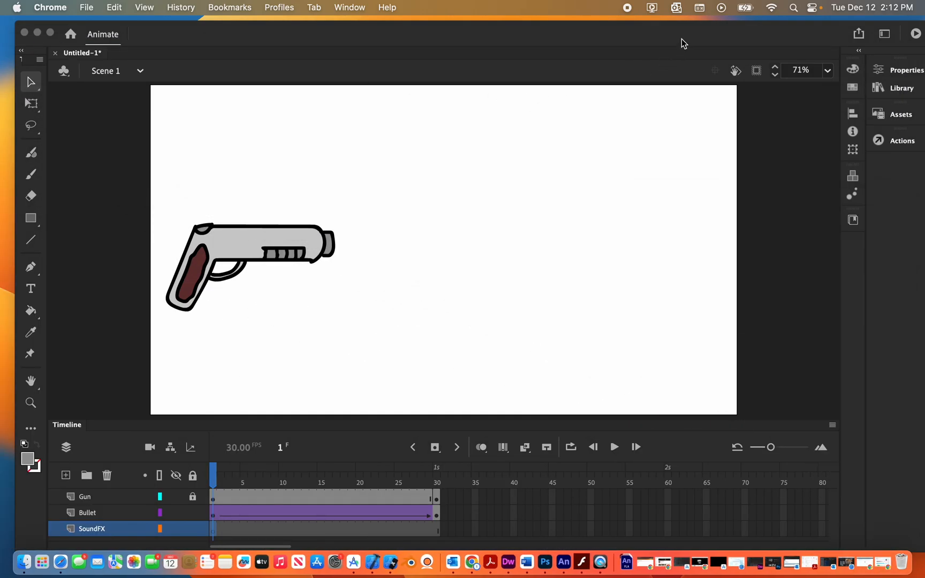
Step: Move the Animate window and the open-file dialog aside to uncover the Desktop, and select the Shot Gun download file there
left_click_drag(727, 31, 601, 37)
left_click_drag(851, 62, 809, 527)
left_click(876, 122)
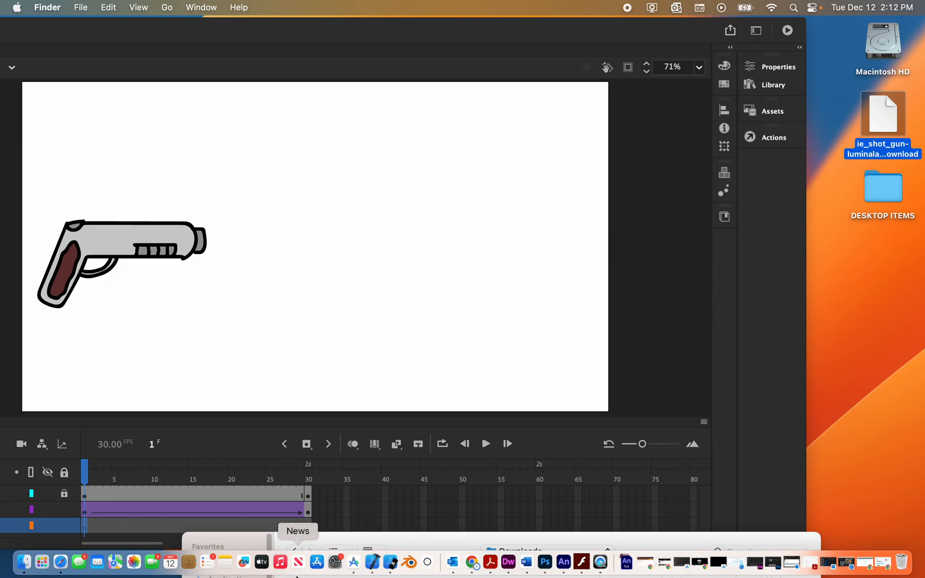
Step: Switch to Safari, open a new tab in its own window, and go to soundbible.com
left_click(62, 562)
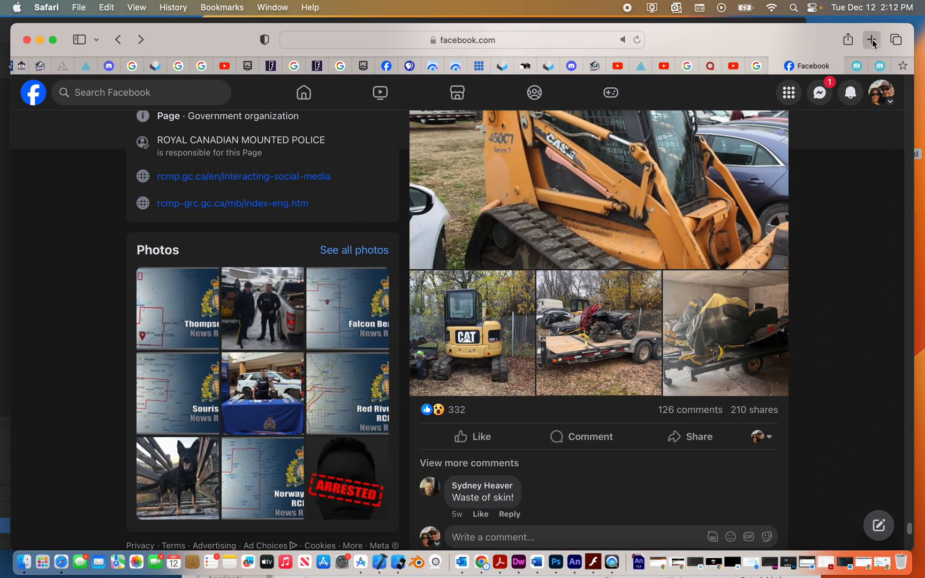
left_click(872, 40)
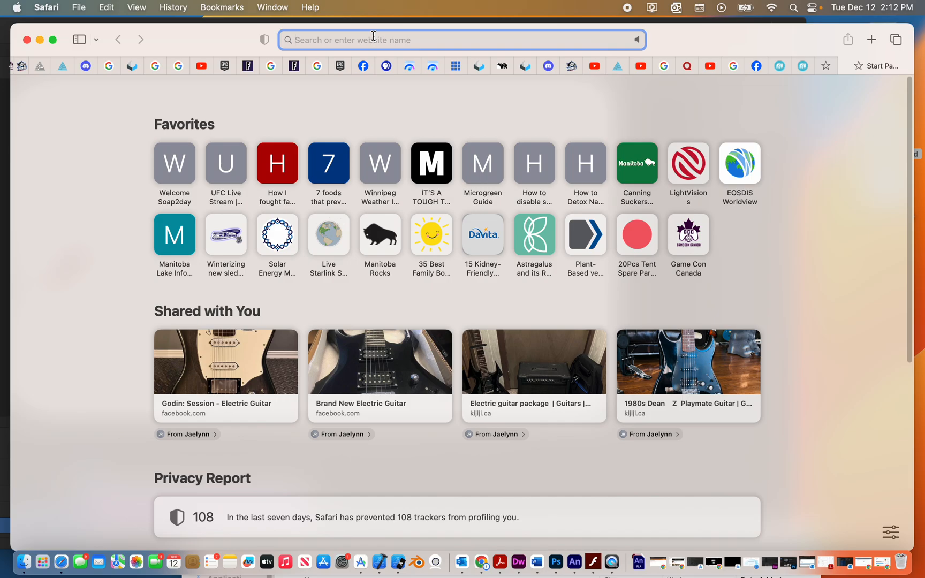
left_click_drag(891, 67, 814, 130)
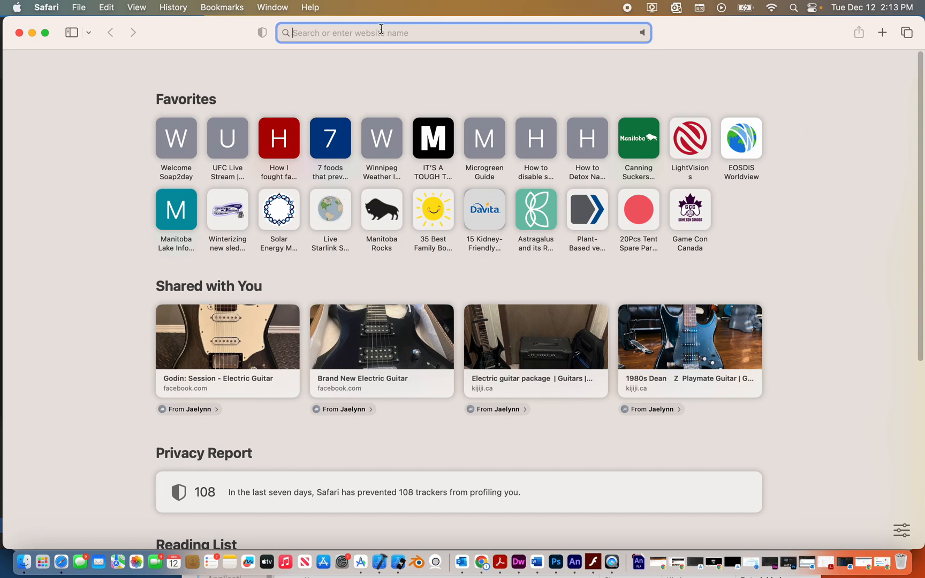
type("sound")
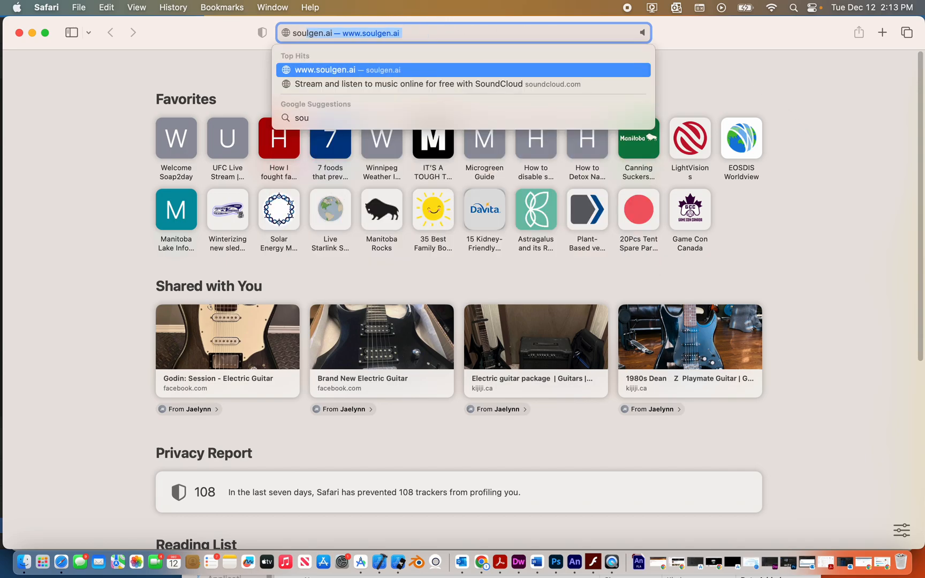
type("bible.com")
key("Return")
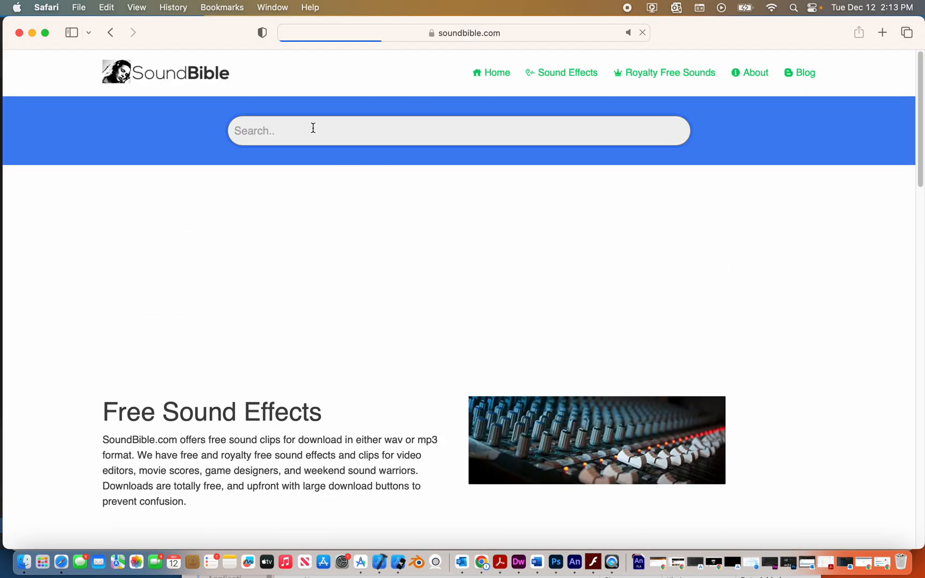
Step: Search SoundBible for "gun" and find the Shot Gun sound among the results
type("ga")
key("BackSpace")
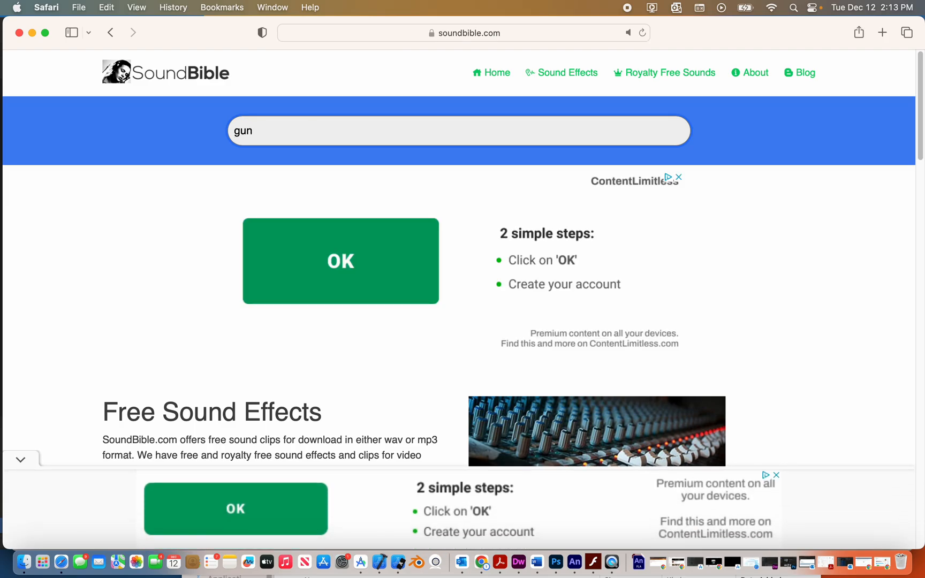
type("un")
key("Return")
scroll(492, 202, "down", 8)
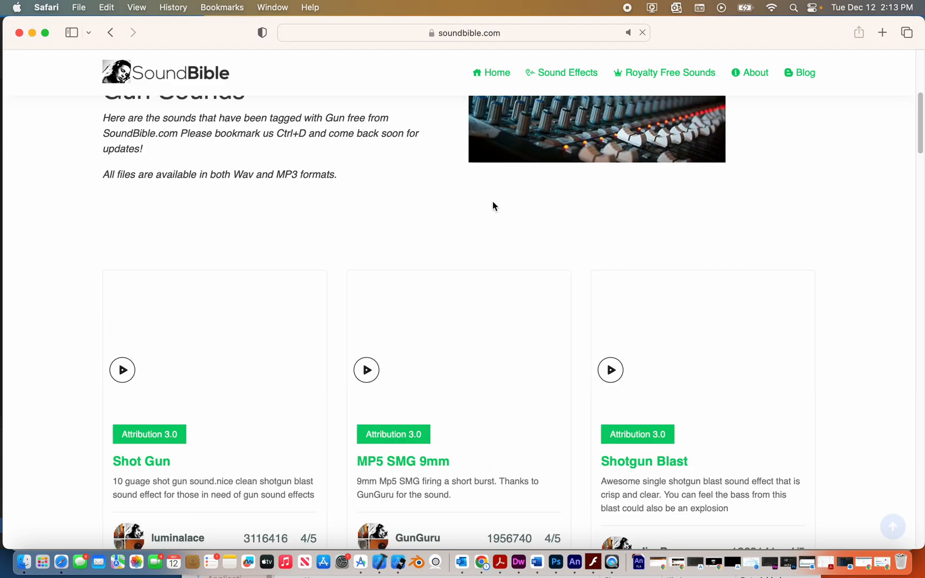
Step: Open the Shot Gun sound's page, dismissing the advertisement, and download its MP3 version, allowing downloads from soundbible.com
left_click(158, 324)
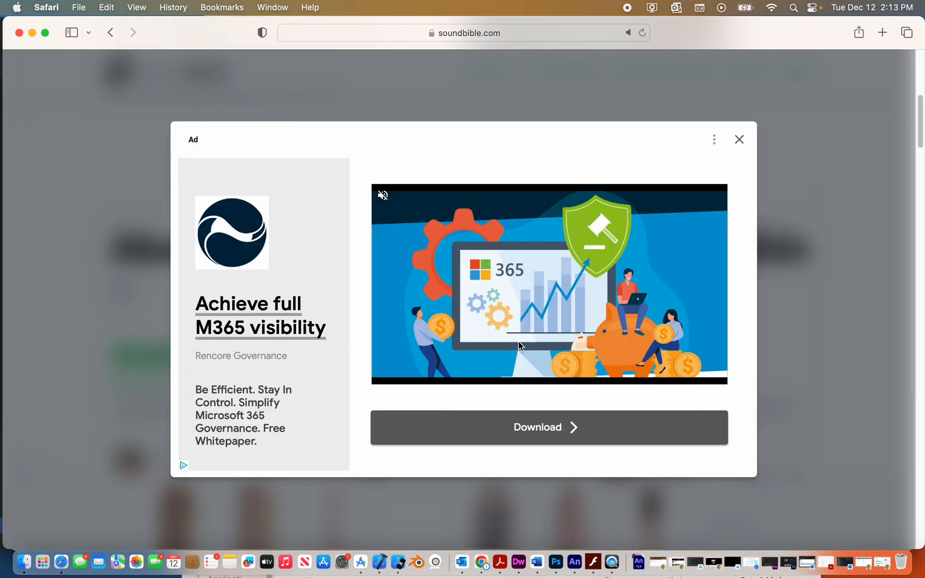
left_click(741, 140)
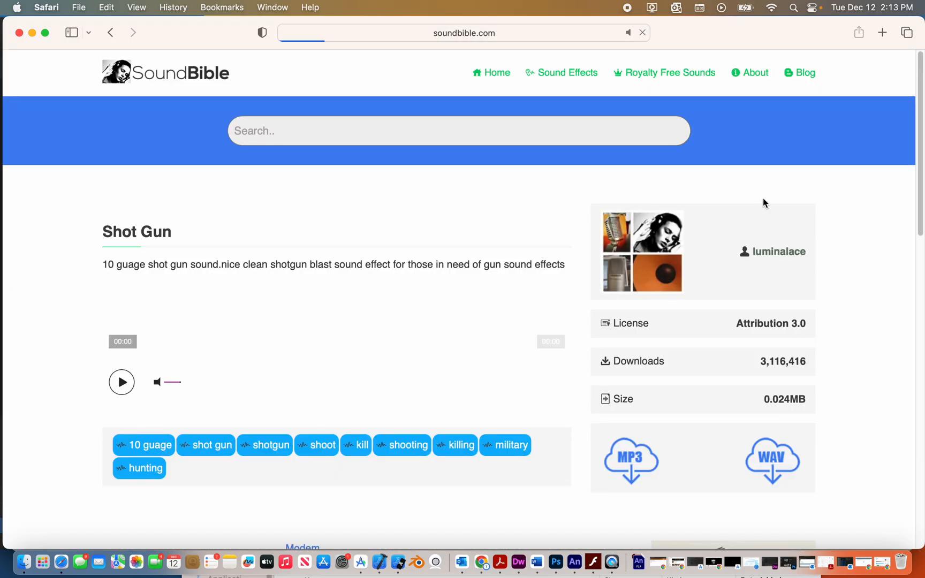
left_click(636, 434)
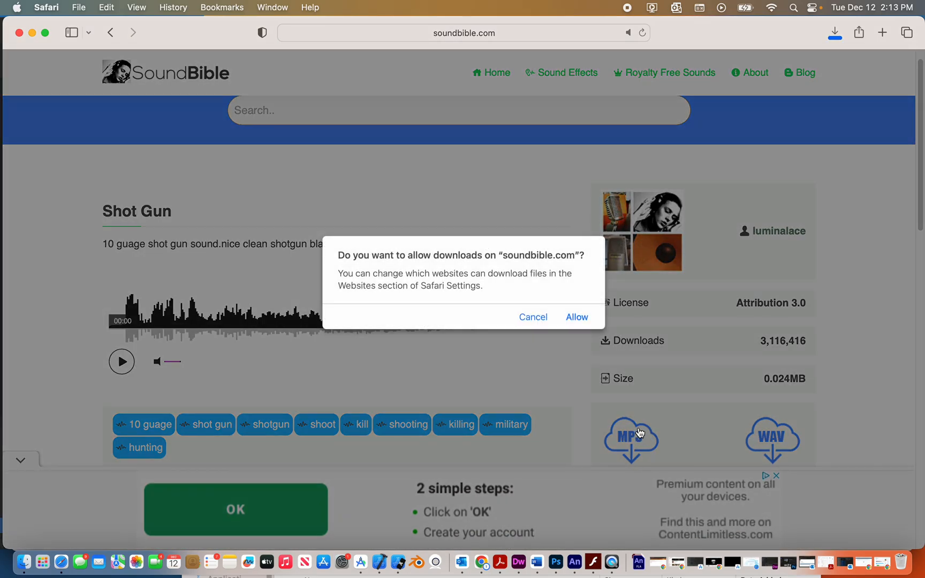
left_click(577, 317)
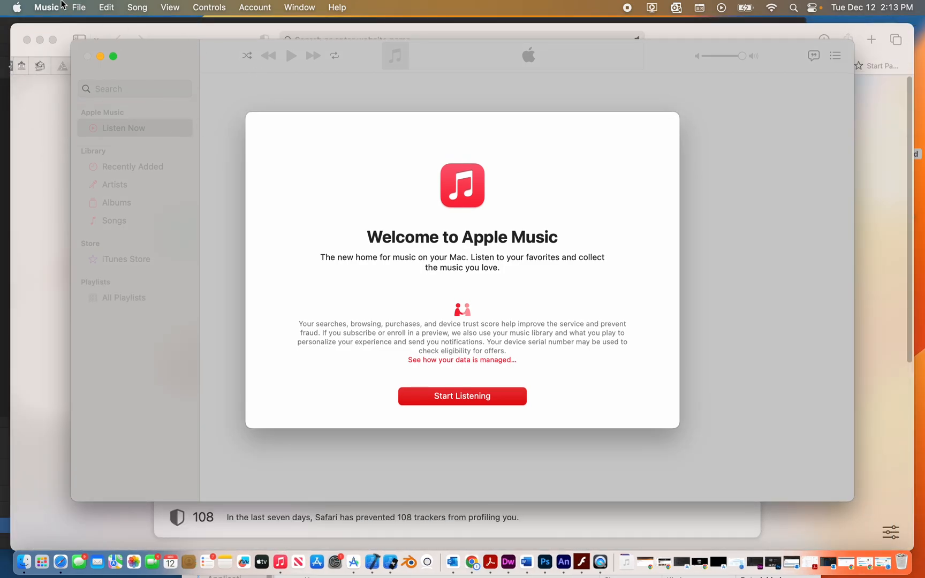
Step: Get past the Apple Music welcome screen, decline its notifications, and quit Music
left_click(474, 399)
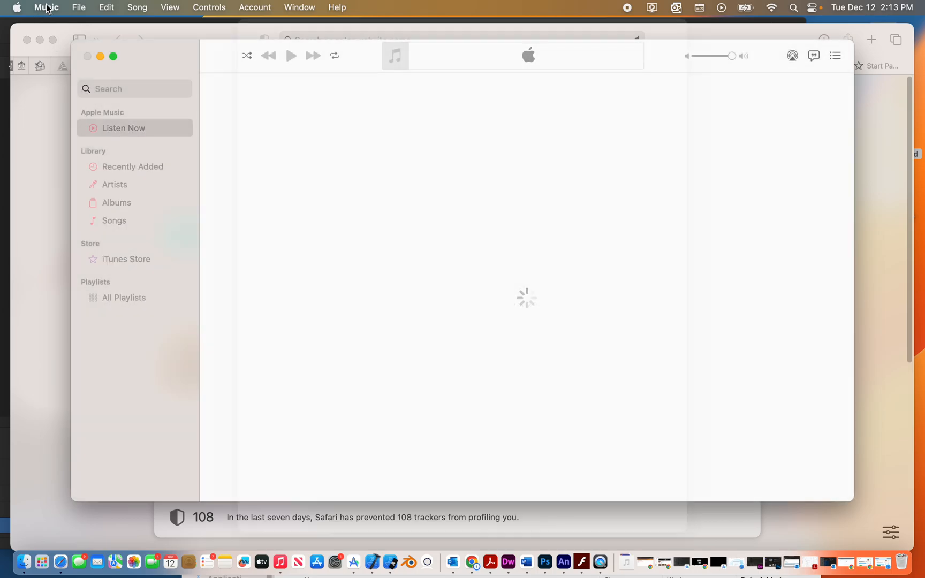
left_click(48, 7)
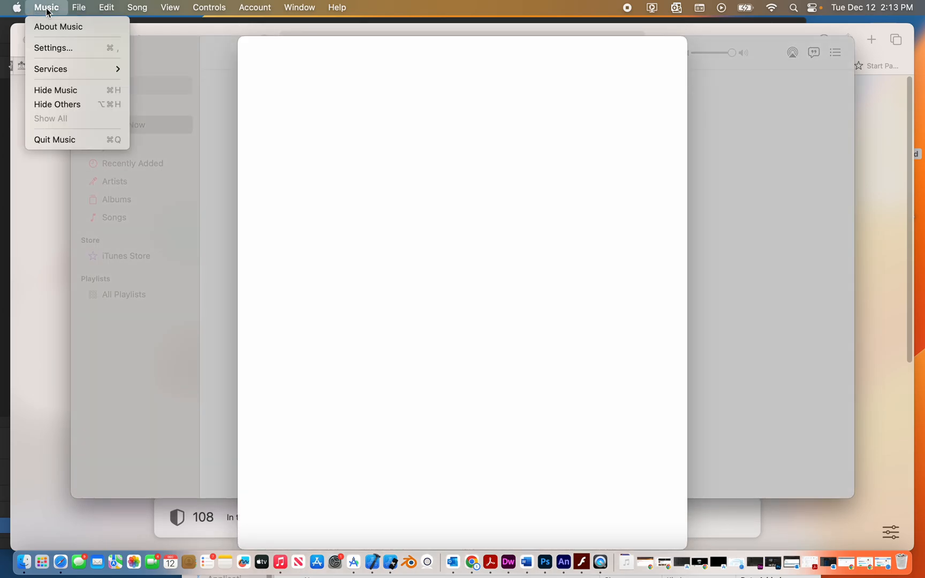
left_click(43, 142)
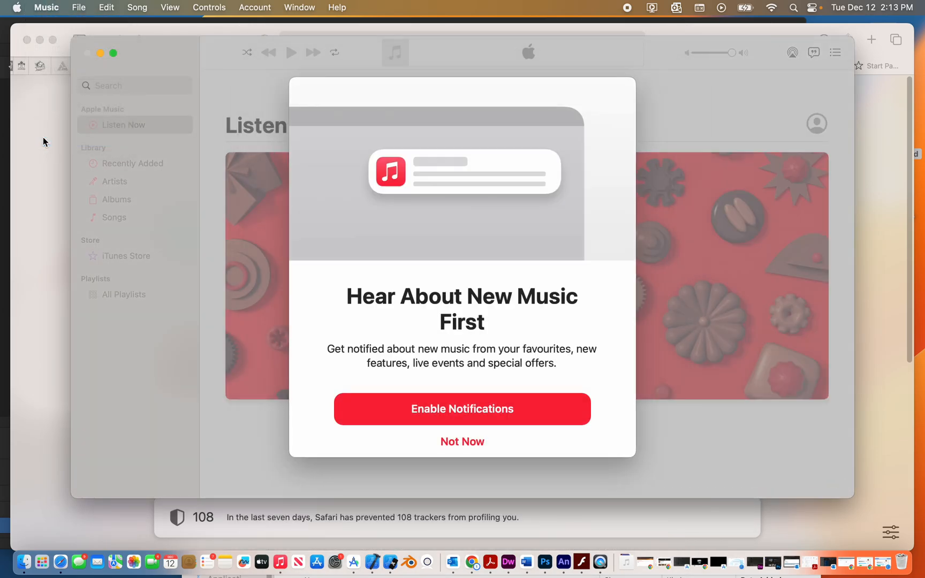
left_click(462, 442)
left_click(53, 7)
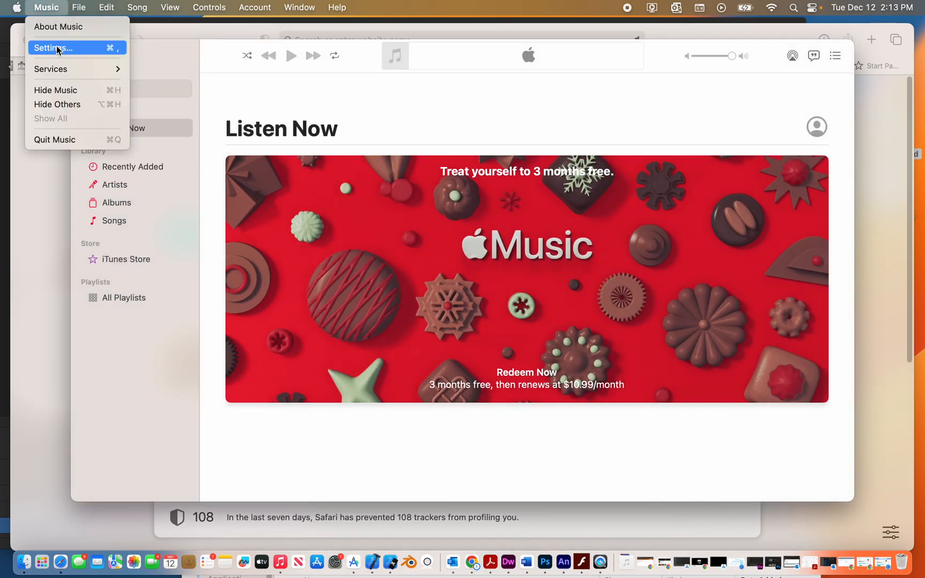
left_click(54, 140)
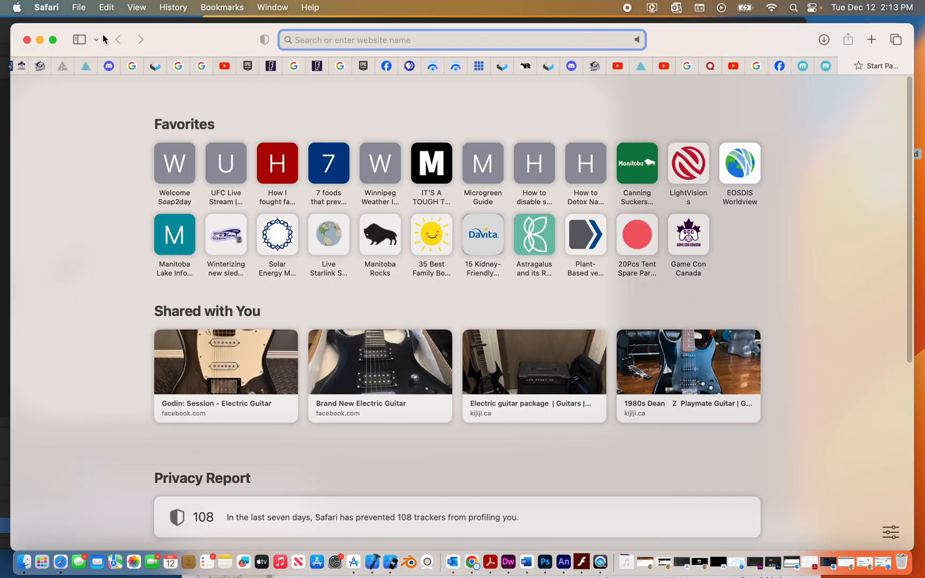
Step: Minimize Safari, open Macintosh HD in Finder, and show the window's sidebar
left_click(40, 40)
left_click(861, 243)
double_click(885, 43)
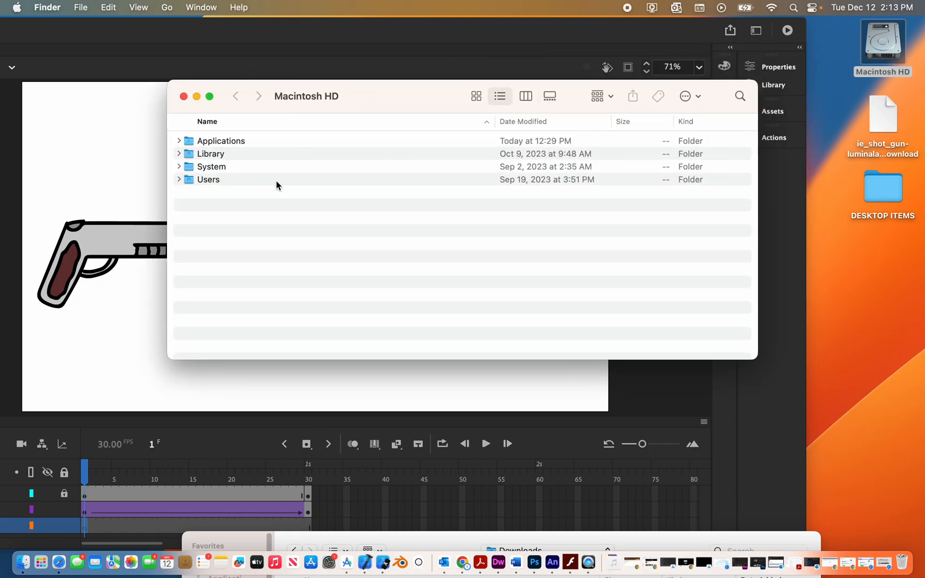
left_click(138, 7)
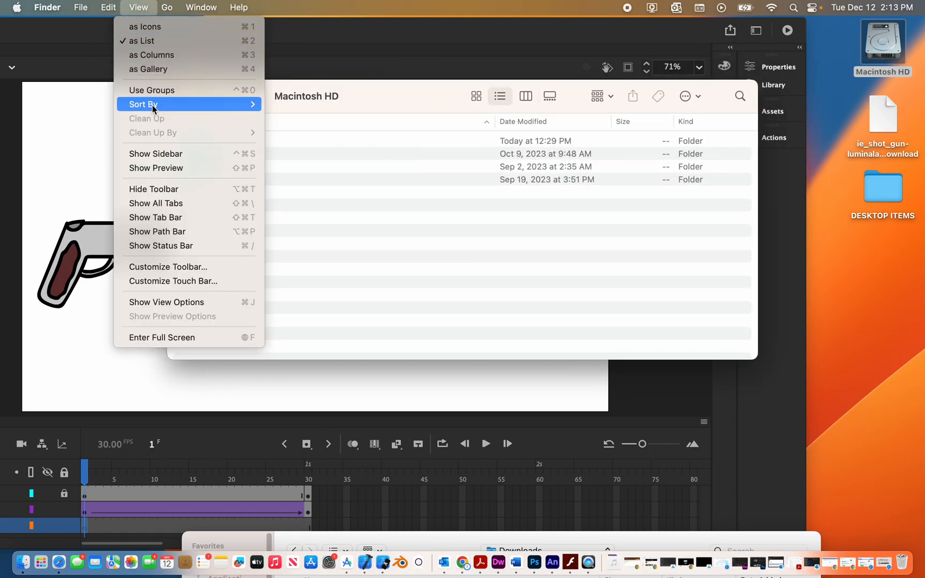
left_click(151, 156)
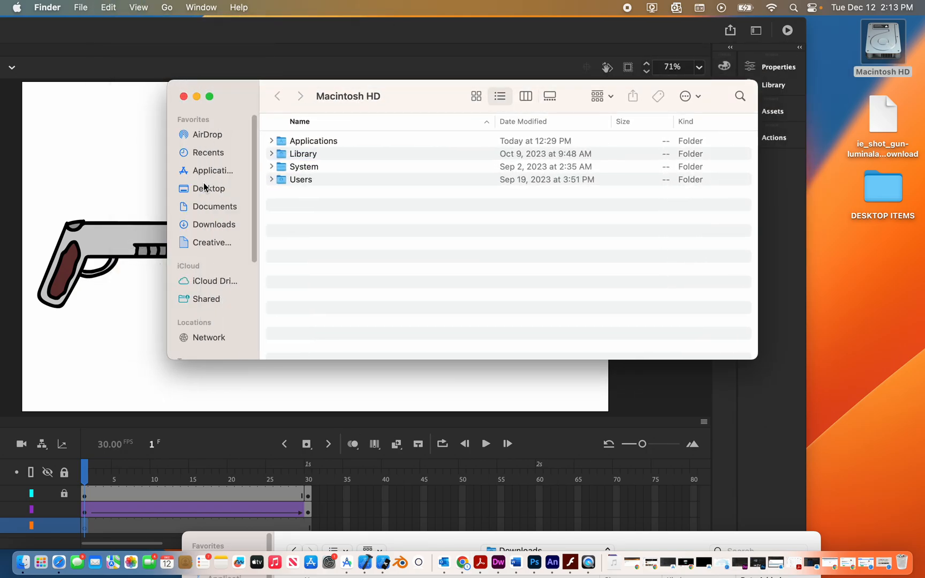
Step: Move the Shot Gun MP3 from Downloads to the Desktop, close the Finder window, and trash the incomplete download file
left_click(207, 223)
left_click_drag(306, 141, 881, 278)
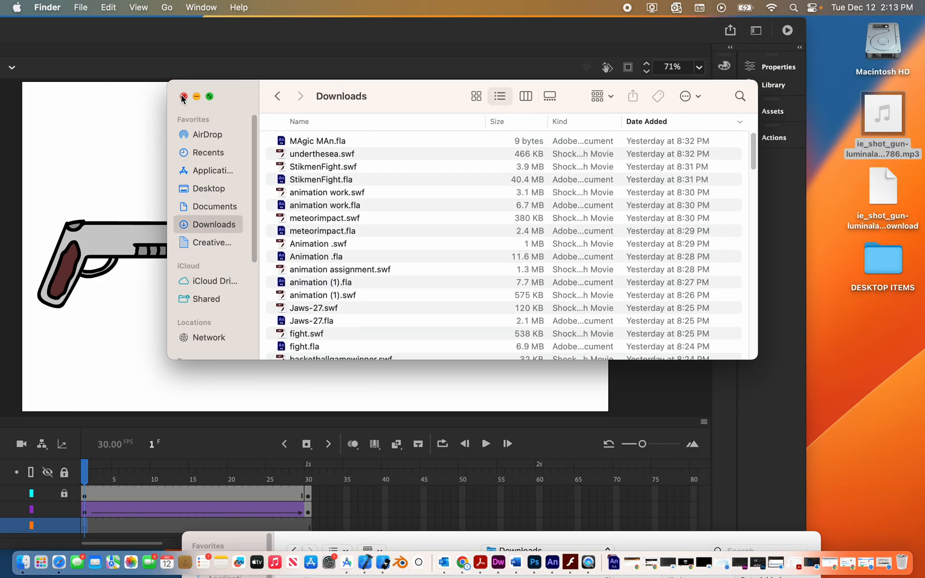
left_click(183, 97)
left_click_drag(883, 203, 902, 572)
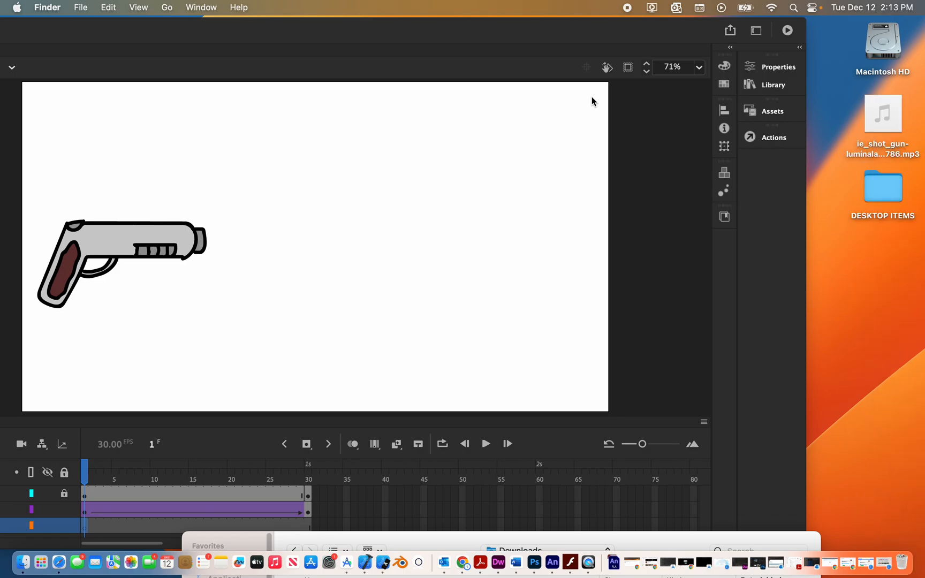
Step: Bring the Animate window back into full view and select frame 1 of the SoundFX layer
left_click(437, 30)
left_click_drag(436, 30, 572, 4)
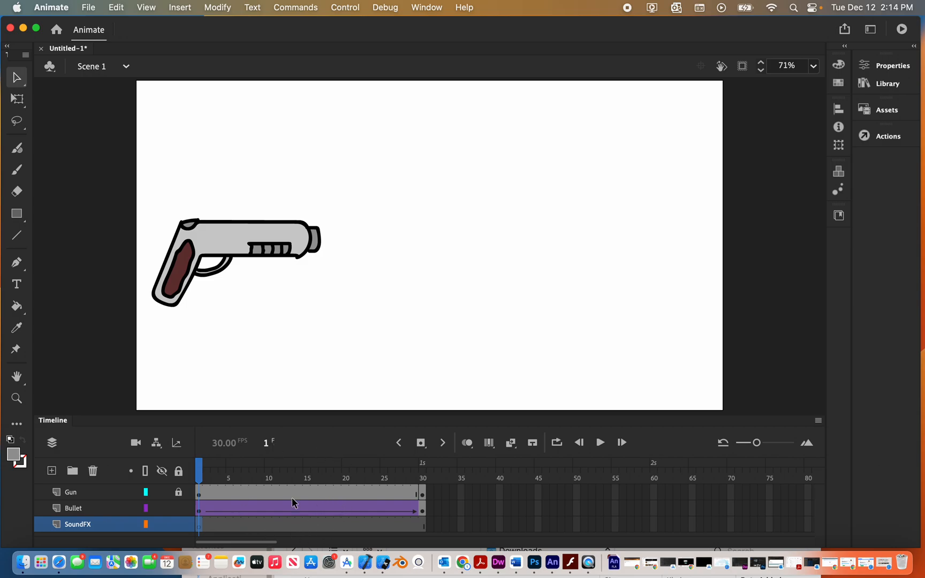
left_click(306, 524)
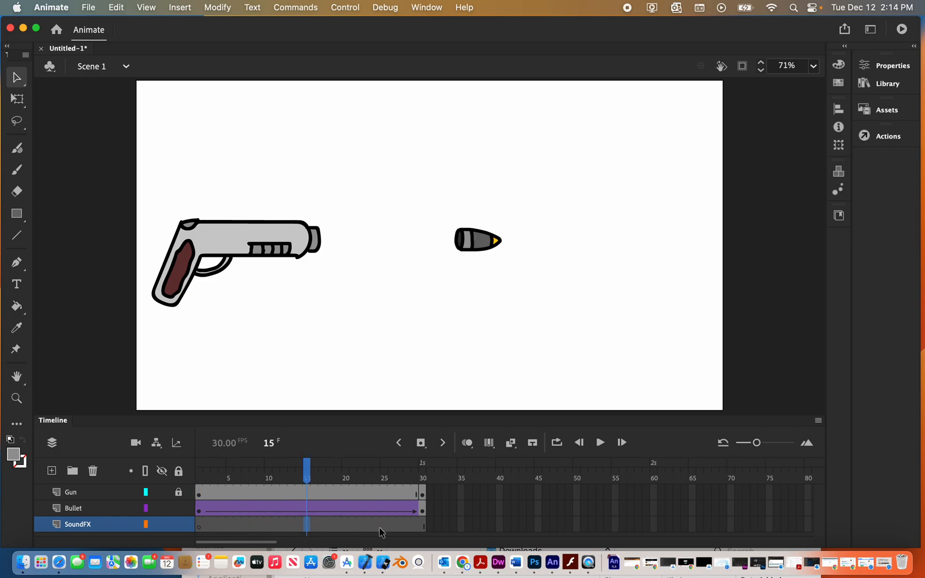
left_click(394, 531)
left_click(314, 530)
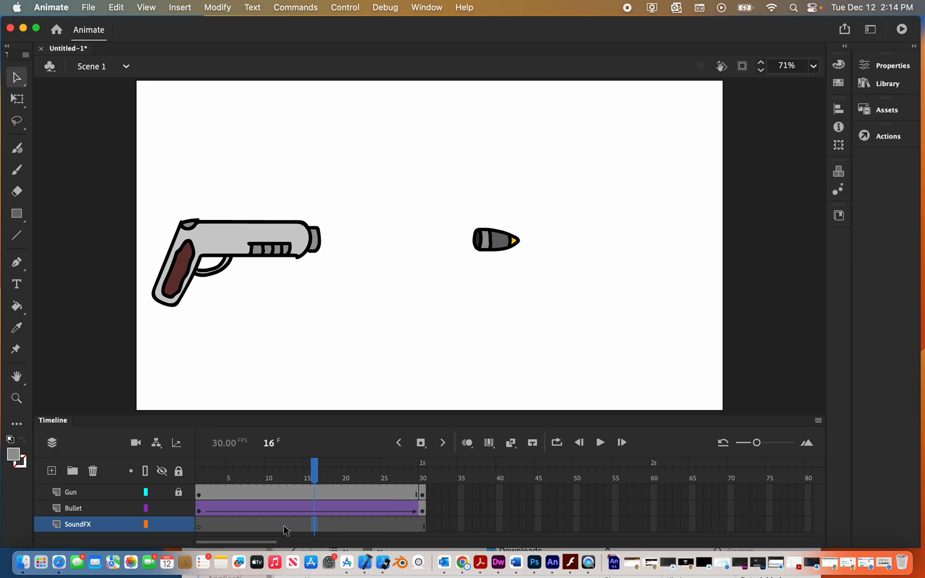
left_click(308, 529)
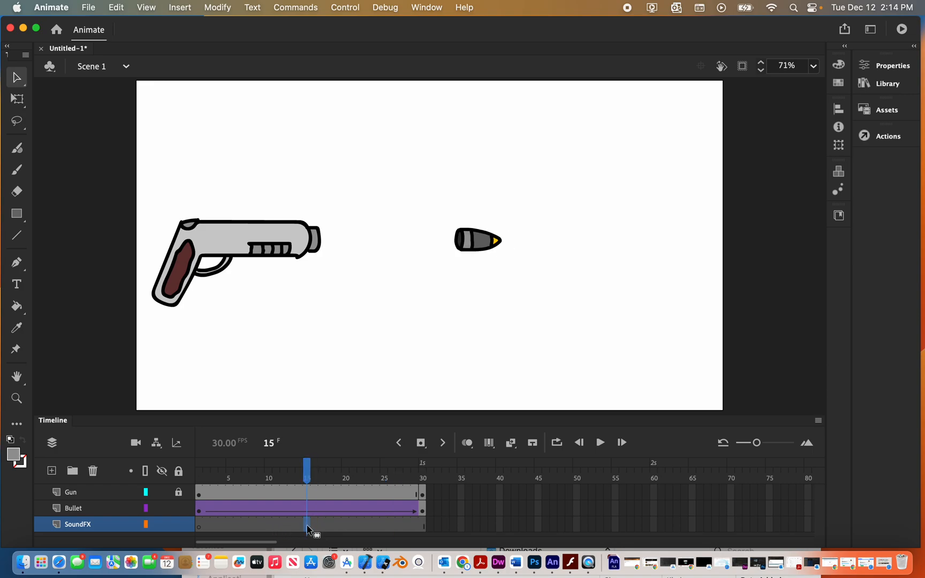
left_click(199, 529)
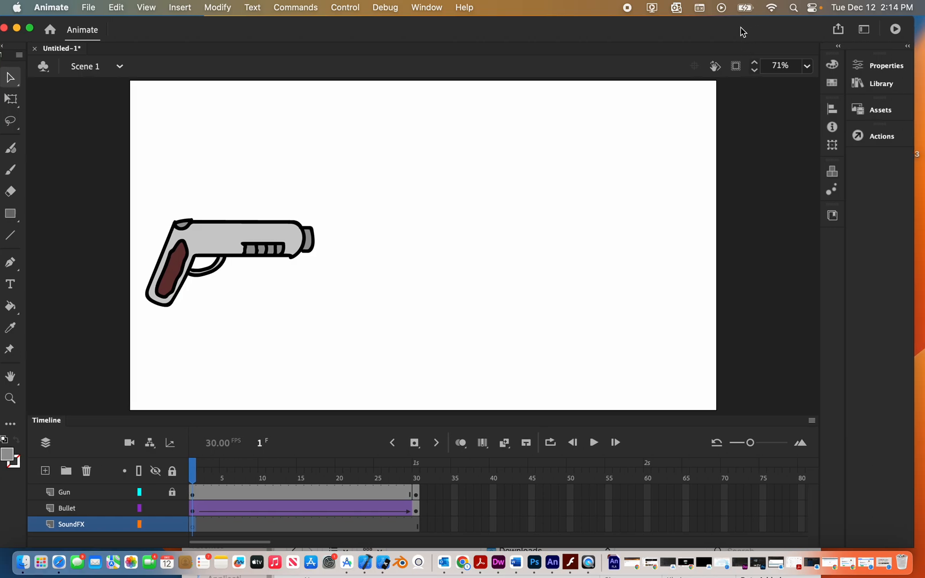
Step: Import the Shot Gun MP3 from the Desktop into frame 1 of the SoundFX layer, and restore the Animate window's position
left_click_drag(746, 27, 654, 39)
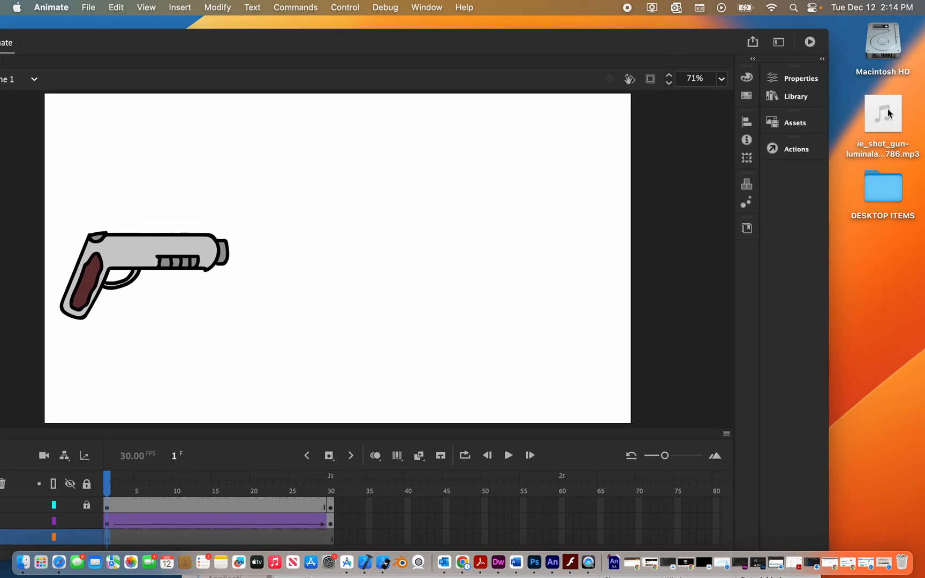
left_click_drag(888, 113, 245, 45)
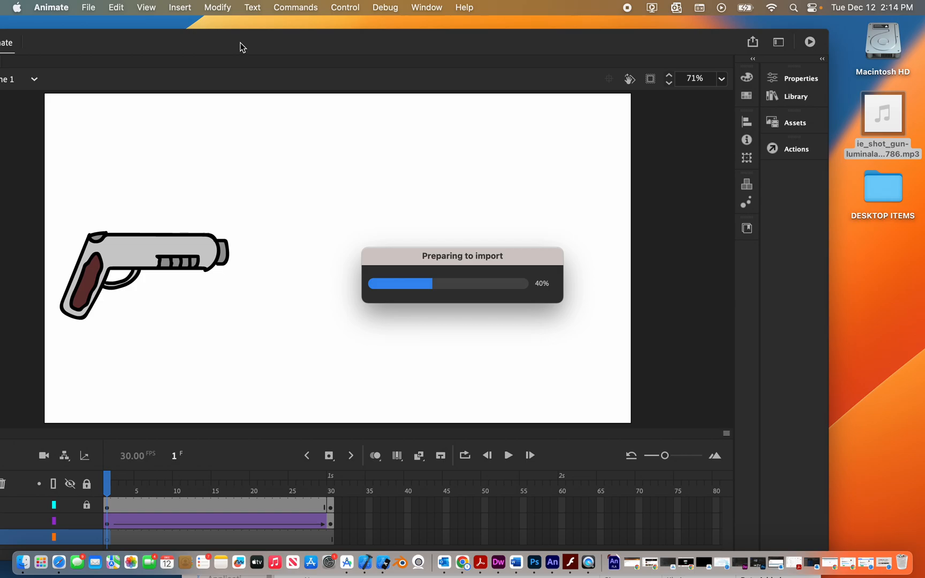
double_click(232, 42)
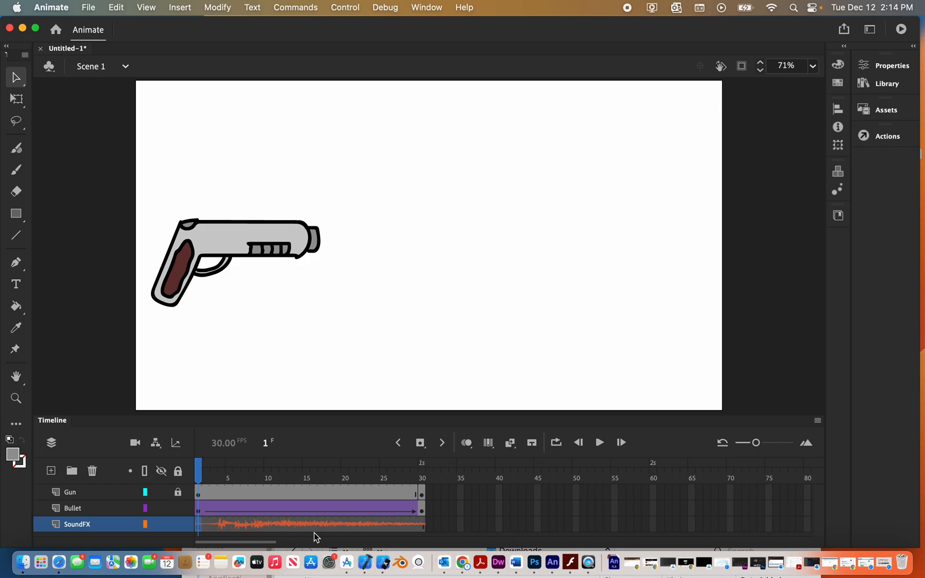
Step: Open the properties of the SoundFX layer's first frame and review the Effect options for its sound
left_click(198, 529)
left_click(890, 65)
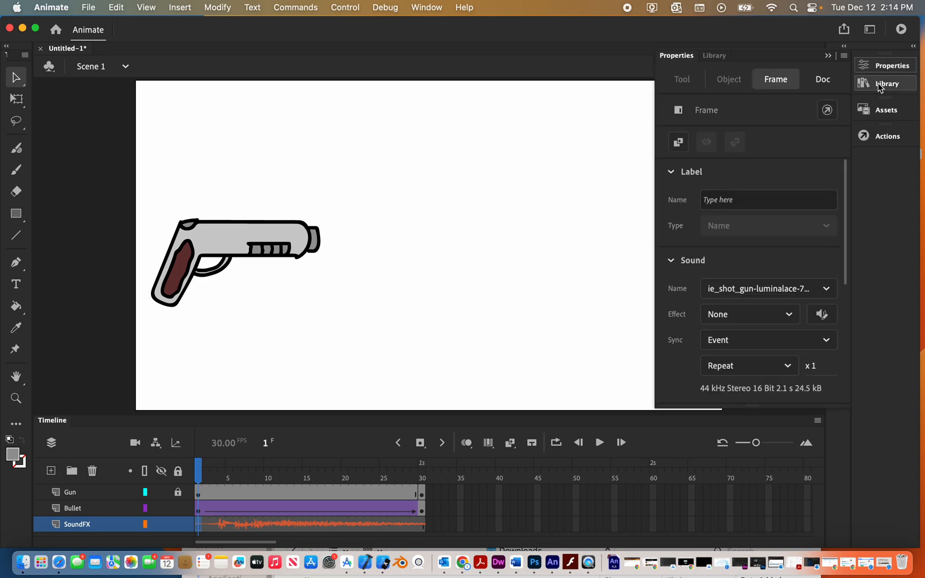
scroll(777, 255, "down", 5)
scroll(775, 260, "up", 4)
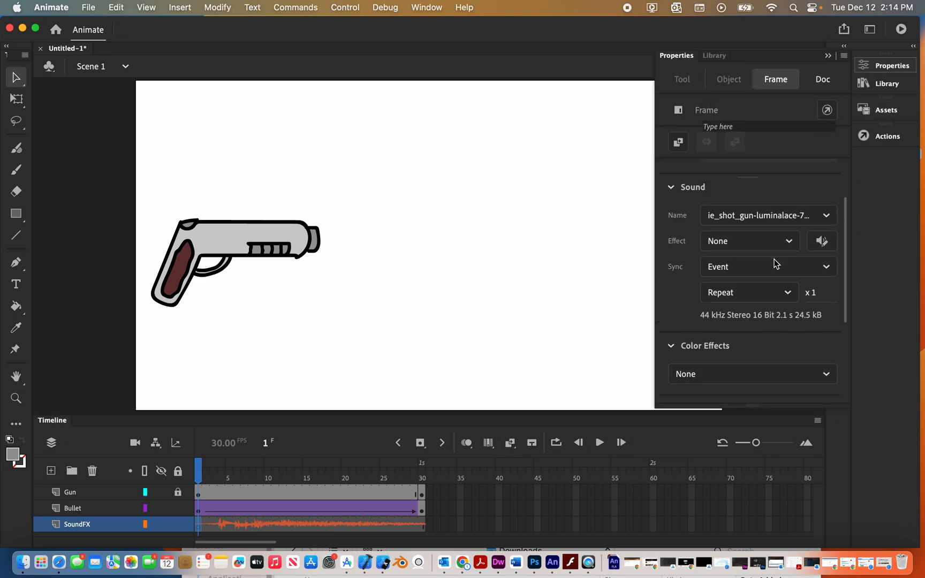
left_click(741, 240)
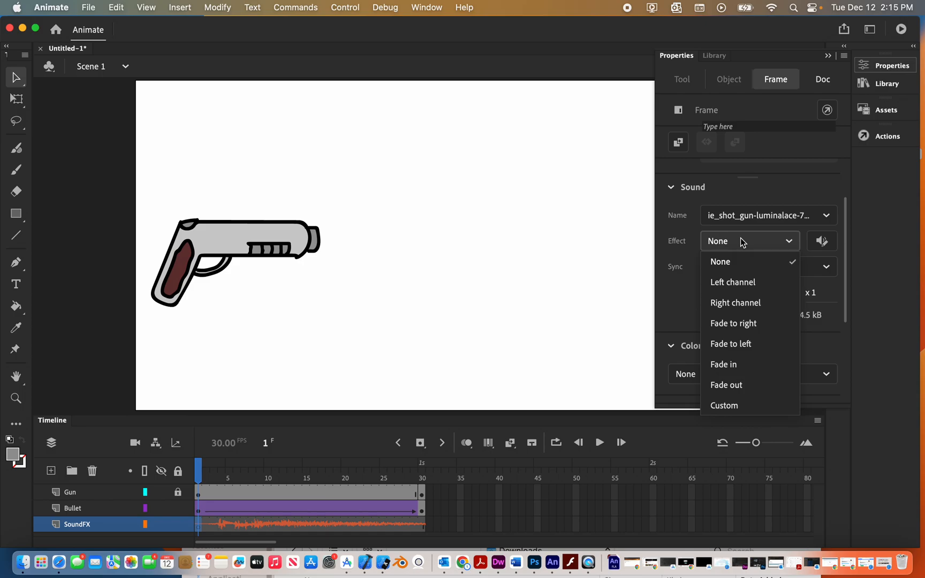
left_click(740, 237)
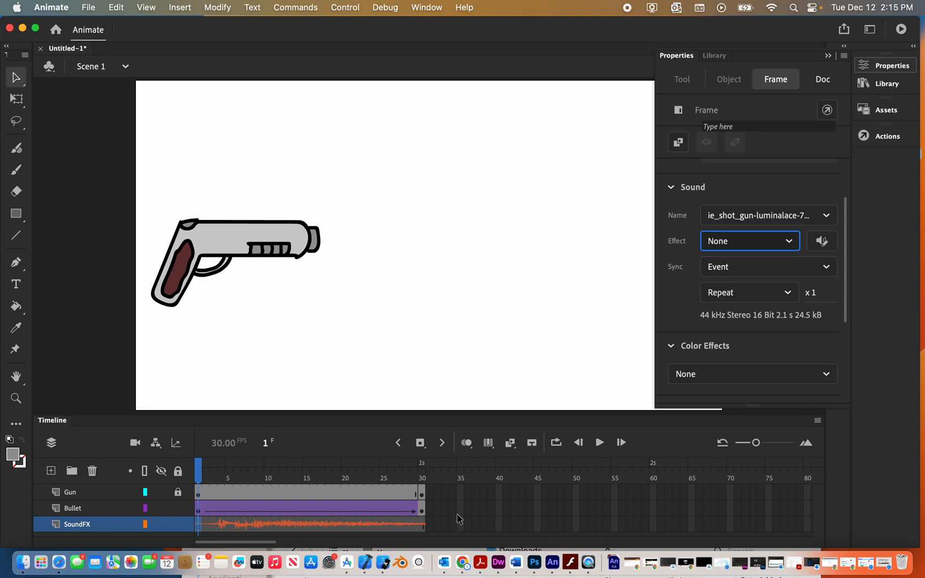
Step: Review the gunshot sound's Sync options and its Repeat and Loop choices
left_click(731, 269)
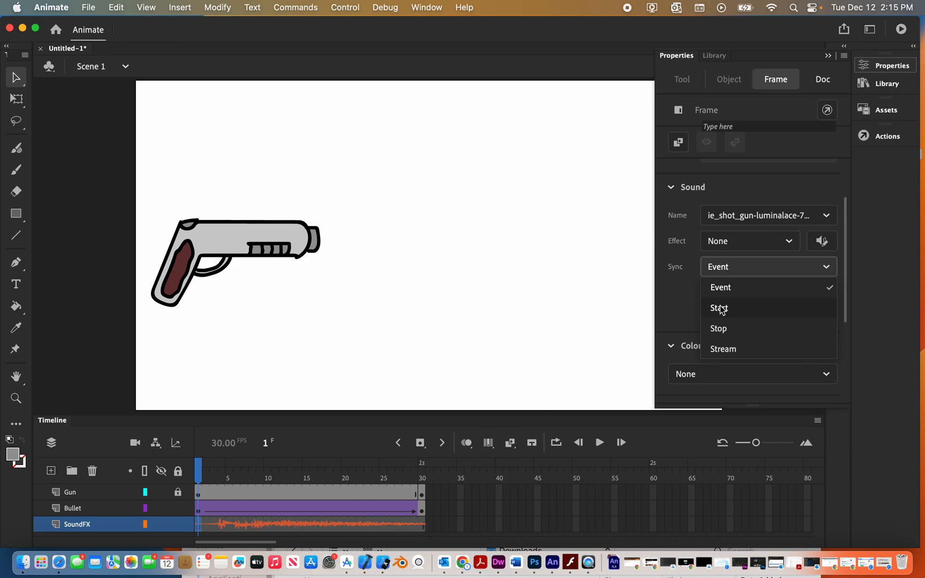
left_click(676, 294)
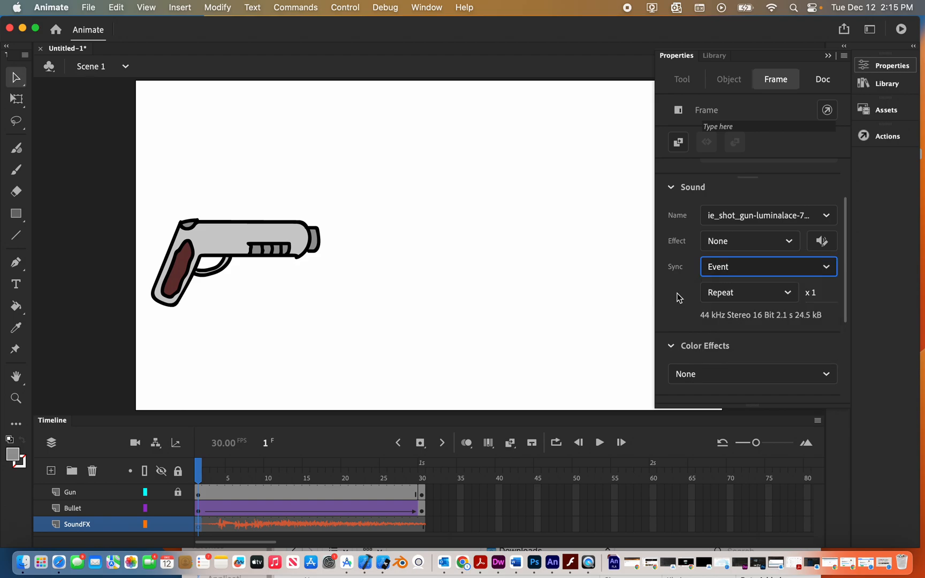
left_click(763, 298)
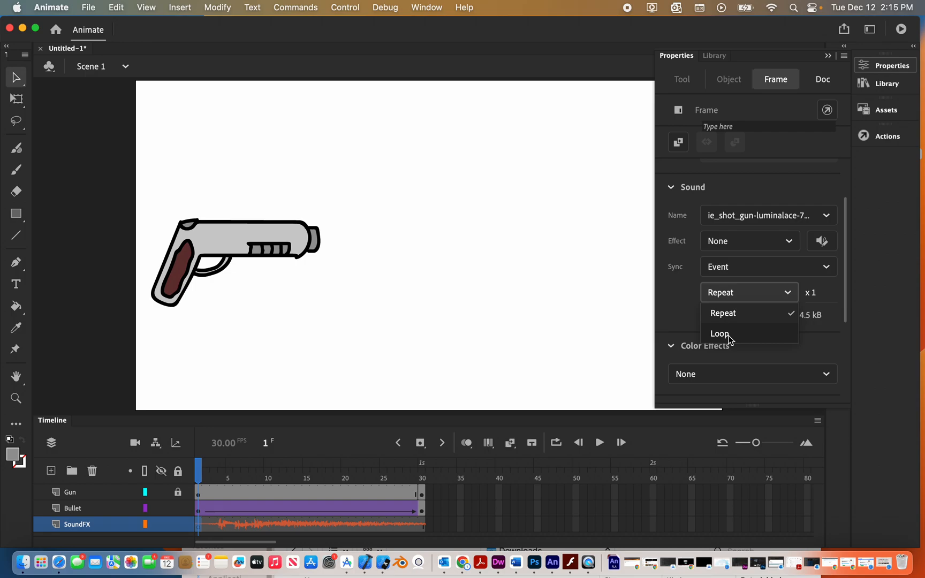
left_click(670, 306)
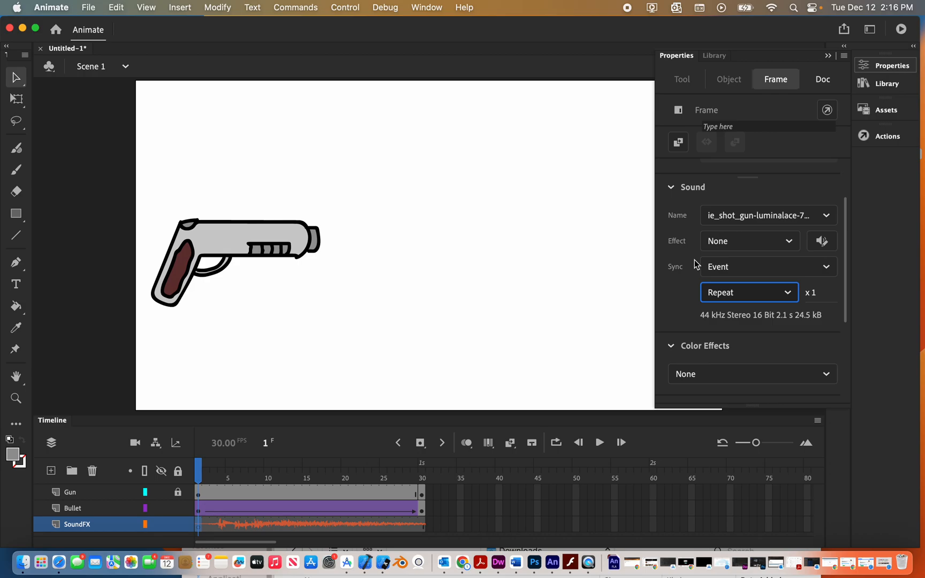
Step: Test the movie to play the bullet animation with the gunshot sound, and close the preview window
left_click(346, 7)
left_click(355, 143)
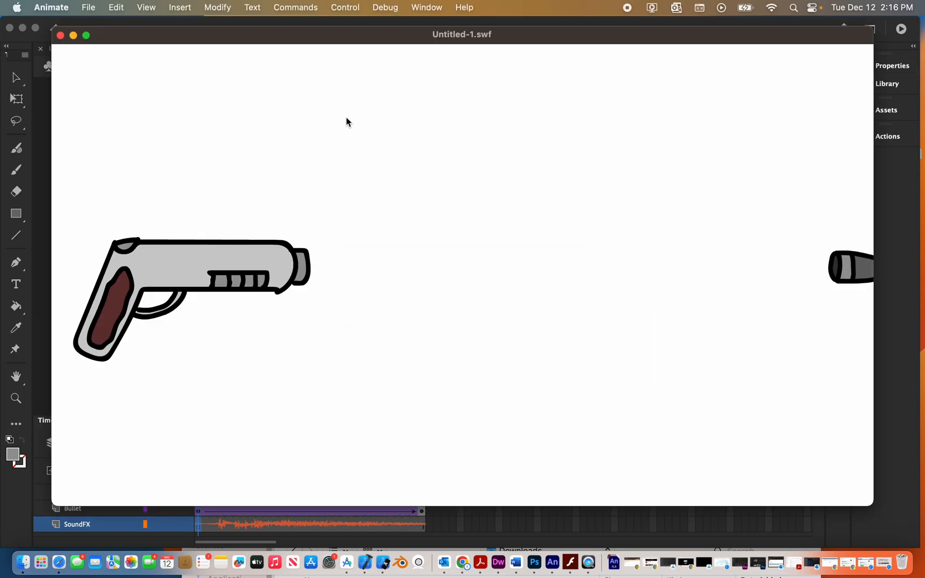
left_click(60, 35)
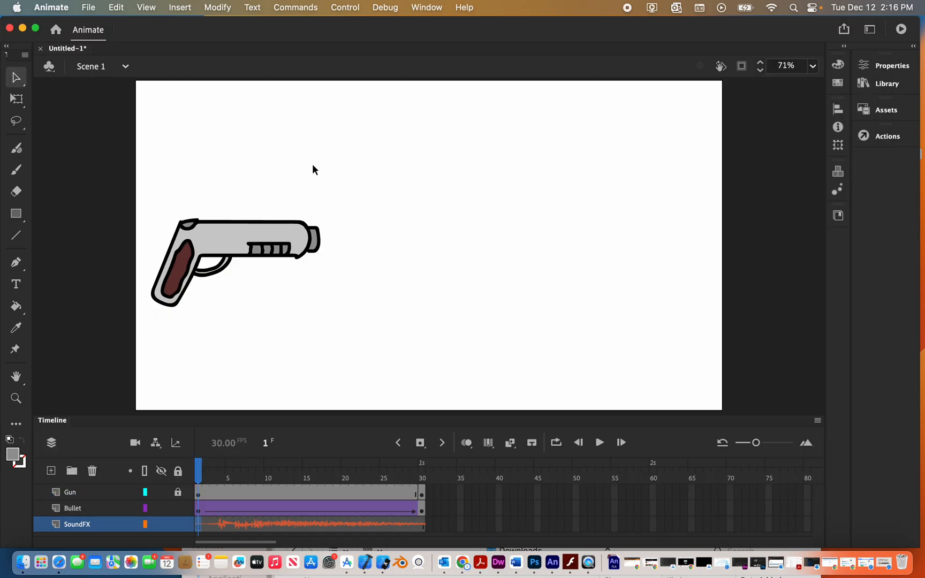